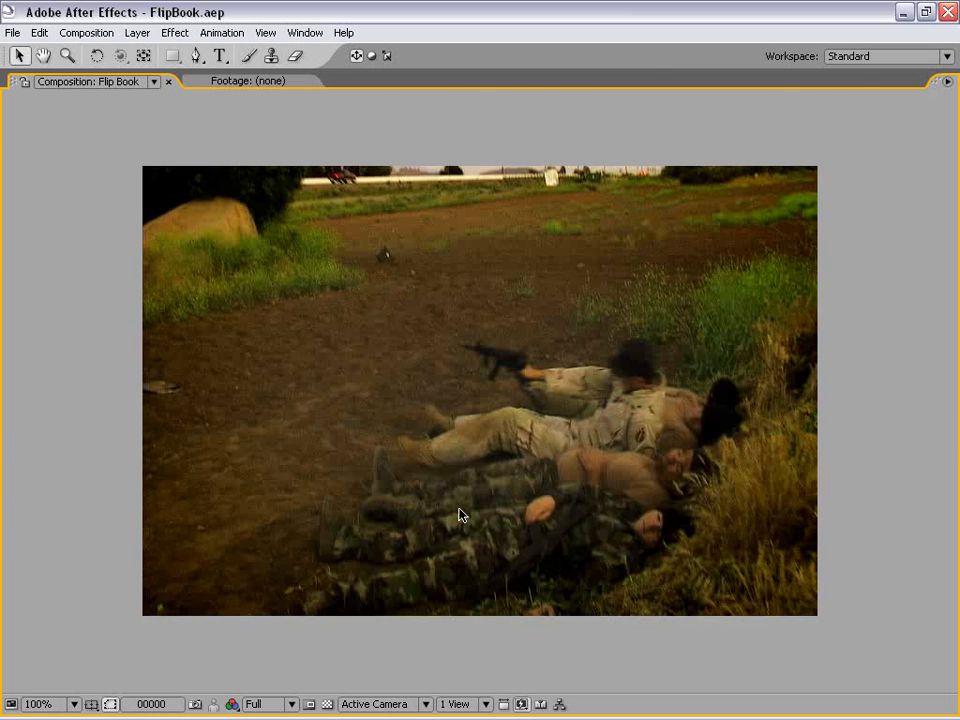
Step: Restore the full panel layout and scrub through the Flip Book timeline to review the finished flip animation
key("grave")
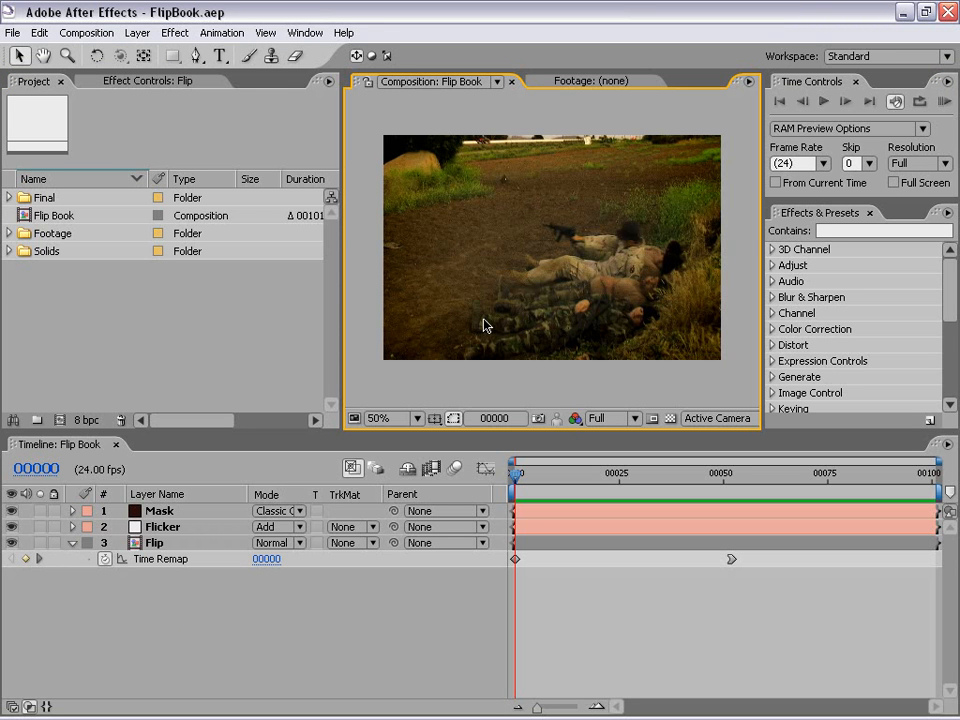
left_click_drag(516, 470, 883, 476)
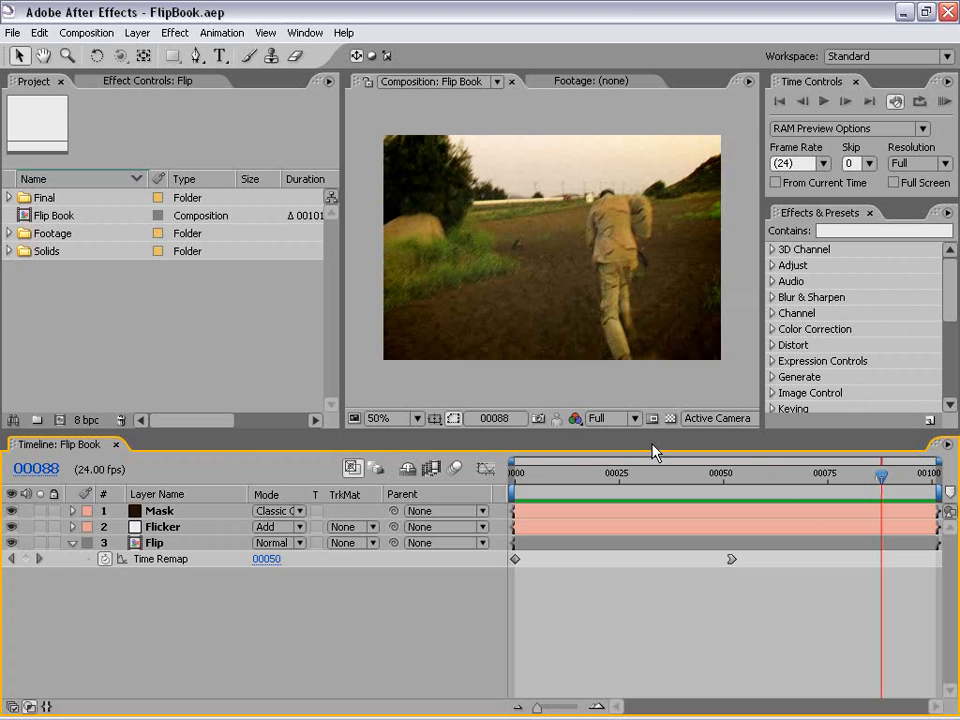
mouse_move(533, 473)
left_mouse_down()
mouse_move(525, 476)
mouse_move(545, 497)
mouse_move(767, 497)
mouse_move(705, 499)
mouse_move(706, 482)
mouse_move(650, 479)
mouse_move(528, 492)
left_mouse_up()
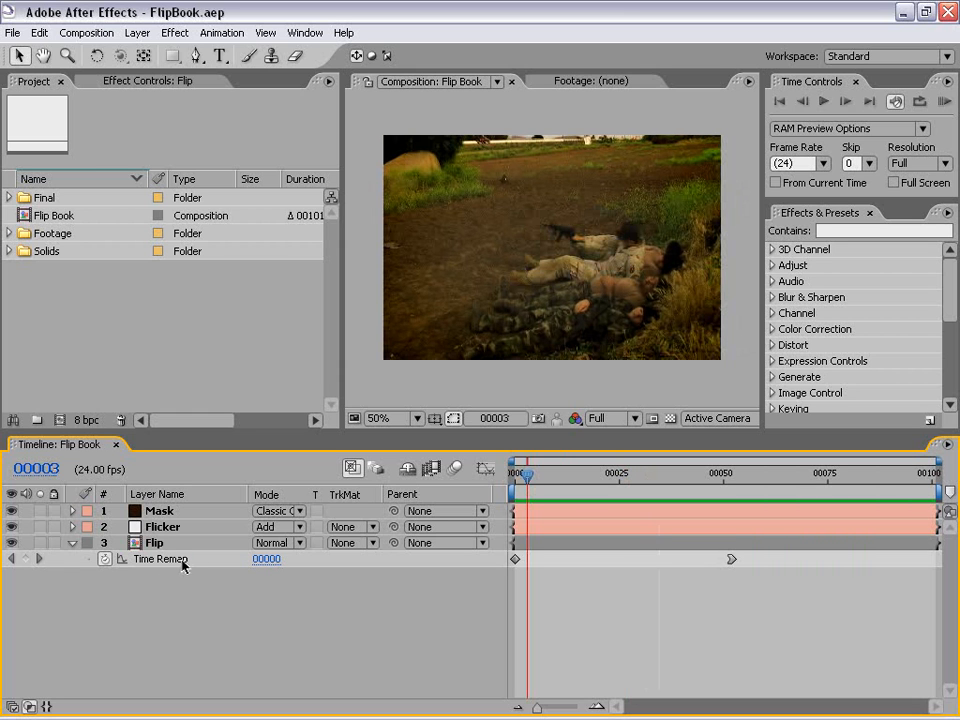
left_click(542, 476)
left_click_drag(542, 476, 786, 477)
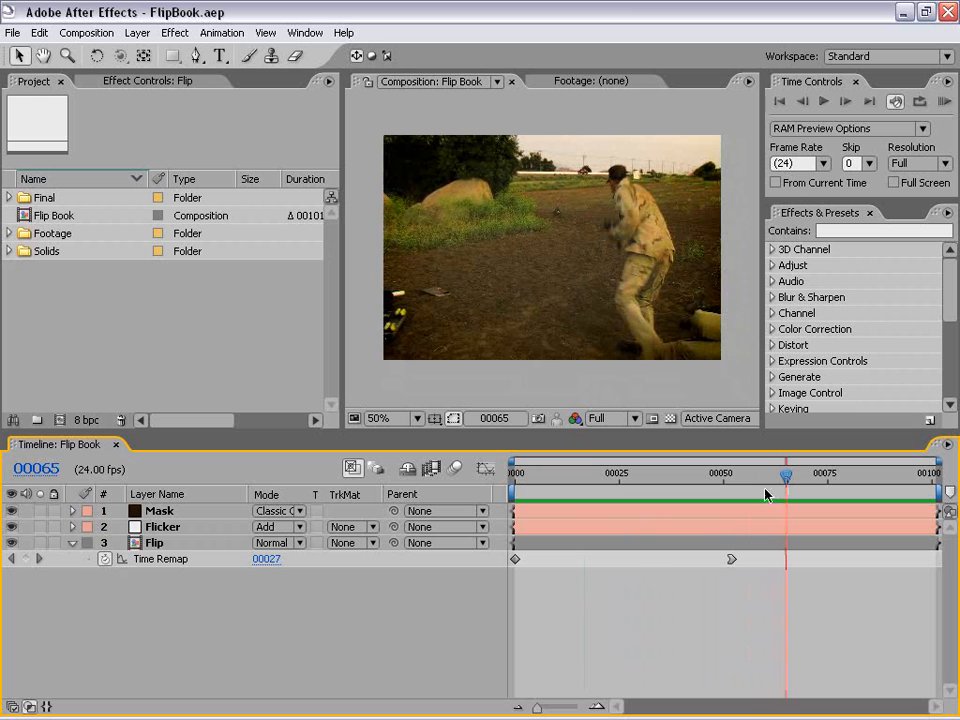
Step: Examine the Flip layer's Time Remap curve in the graph editor, return to the keyframe view and scrub to frame 50
left_click(143, 566)
left_click(485, 469)
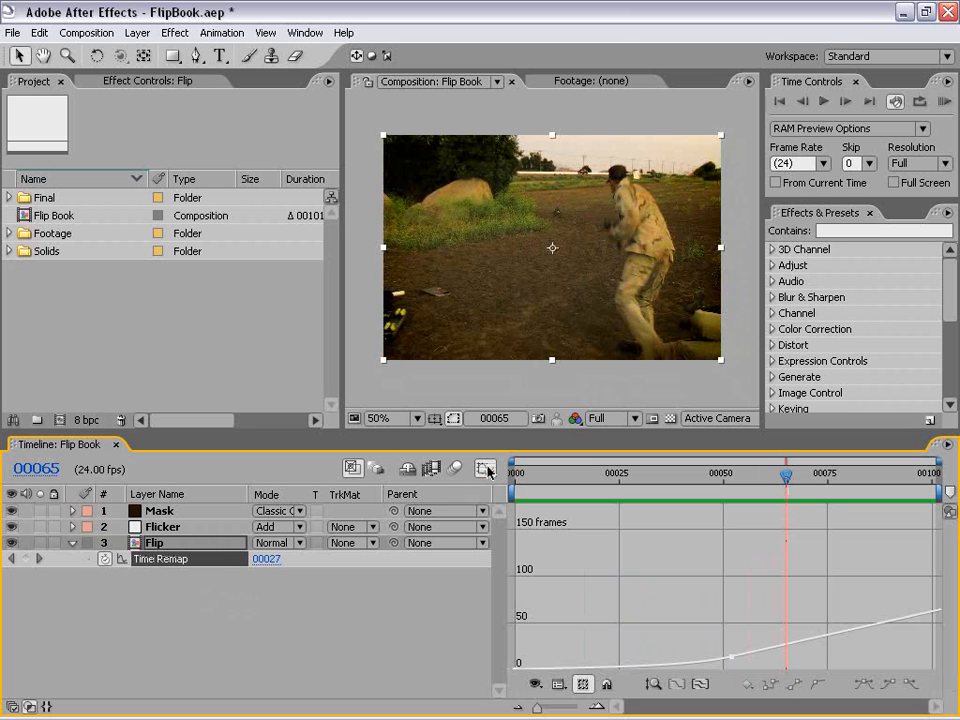
mouse_move(520, 672)
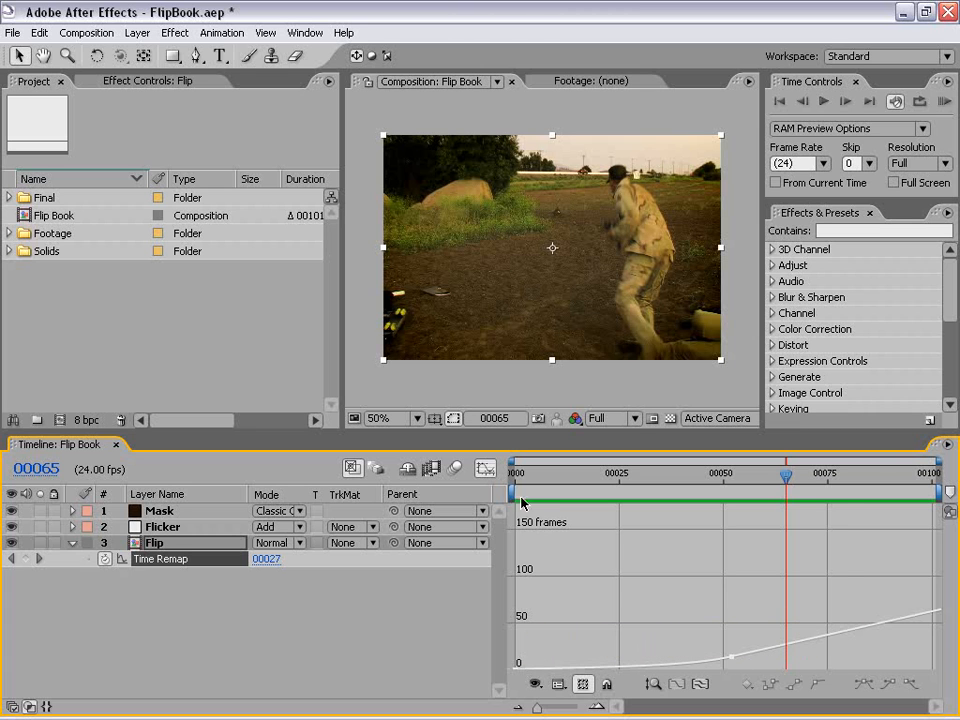
left_click(484, 469)
left_click(664, 621)
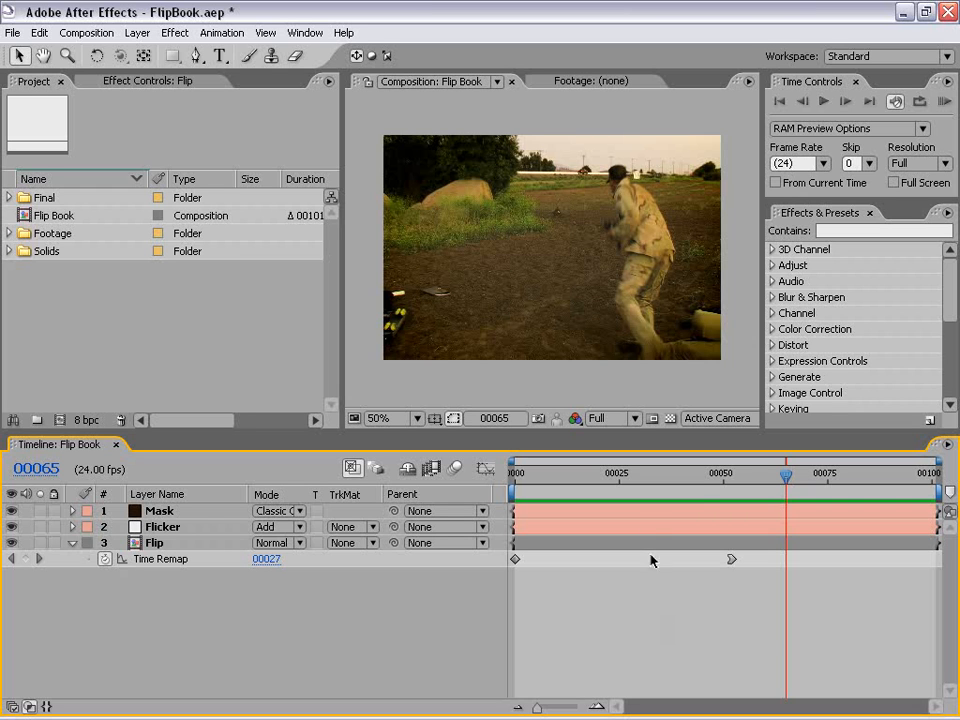
left_click_drag(705, 478, 727, 485)
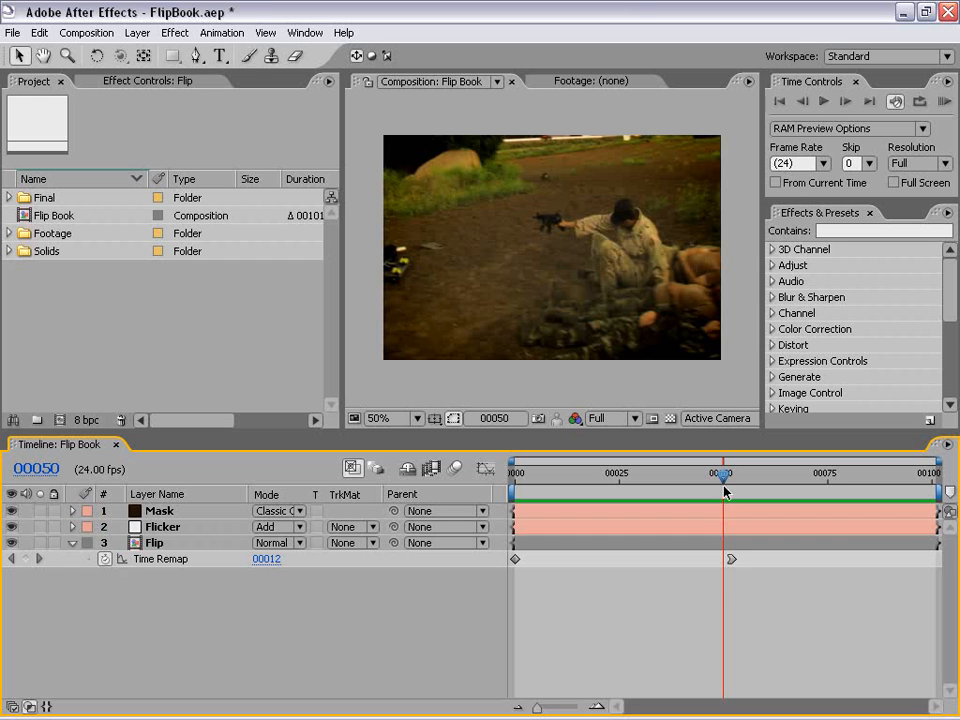
left_click(370, 147)
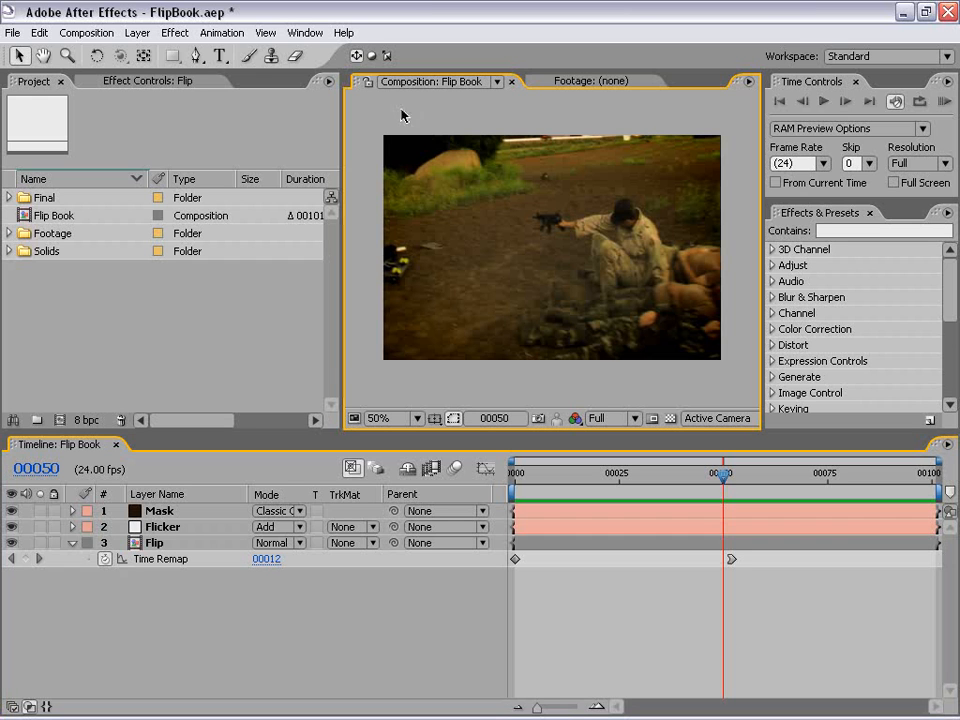
Step: Preview the running.mov clip from the Footage folder and close its preview window
left_click(8, 233)
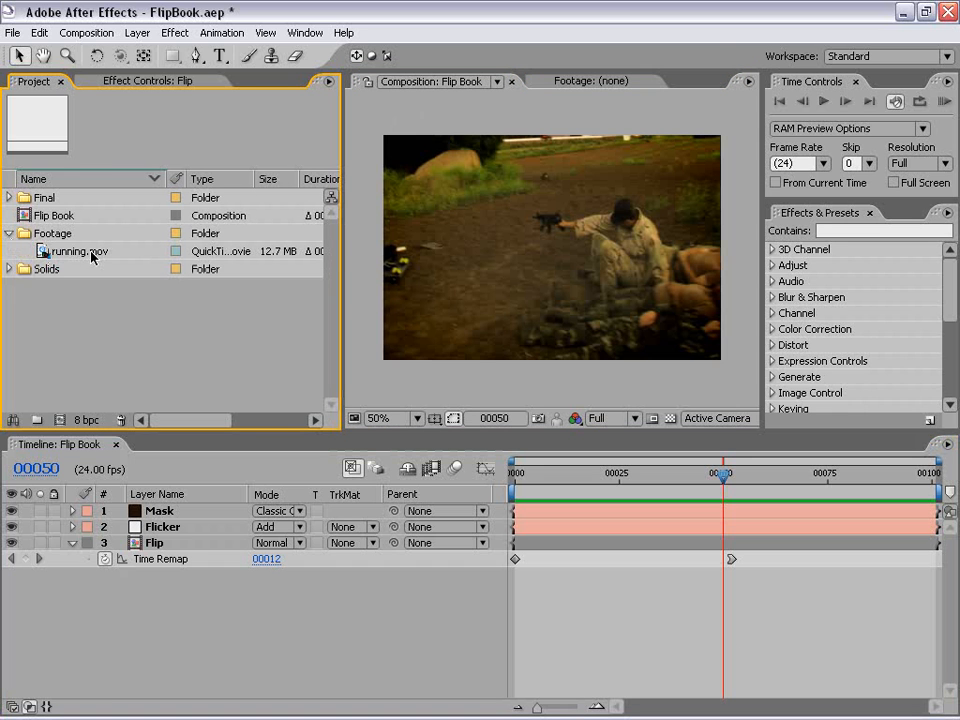
double_click(43, 251)
left_click_drag(78, 511, 358, 503)
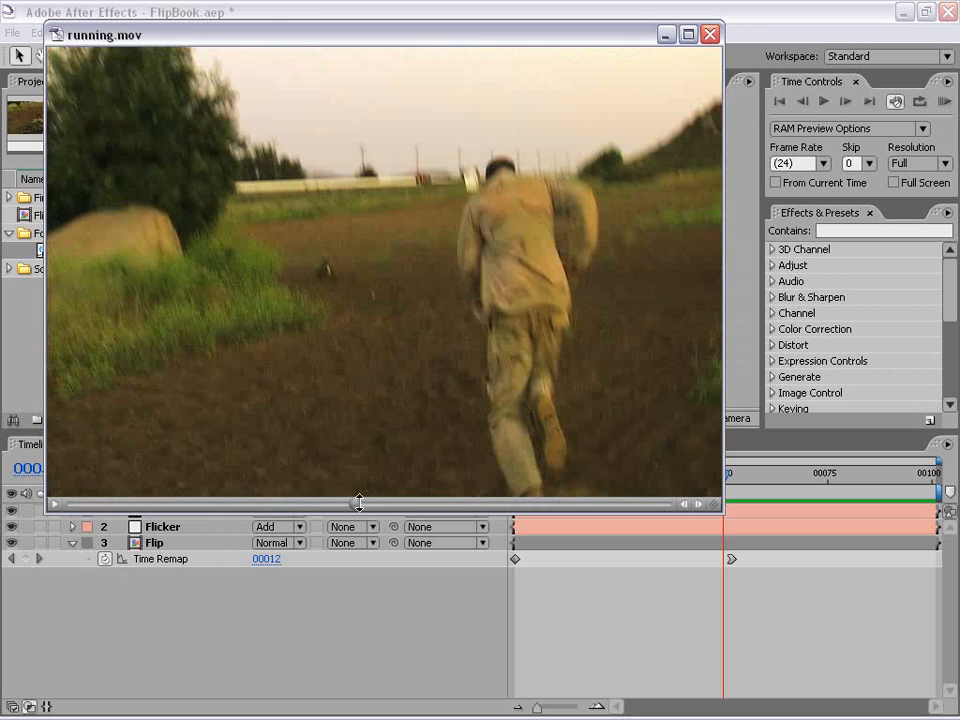
left_click(710, 34)
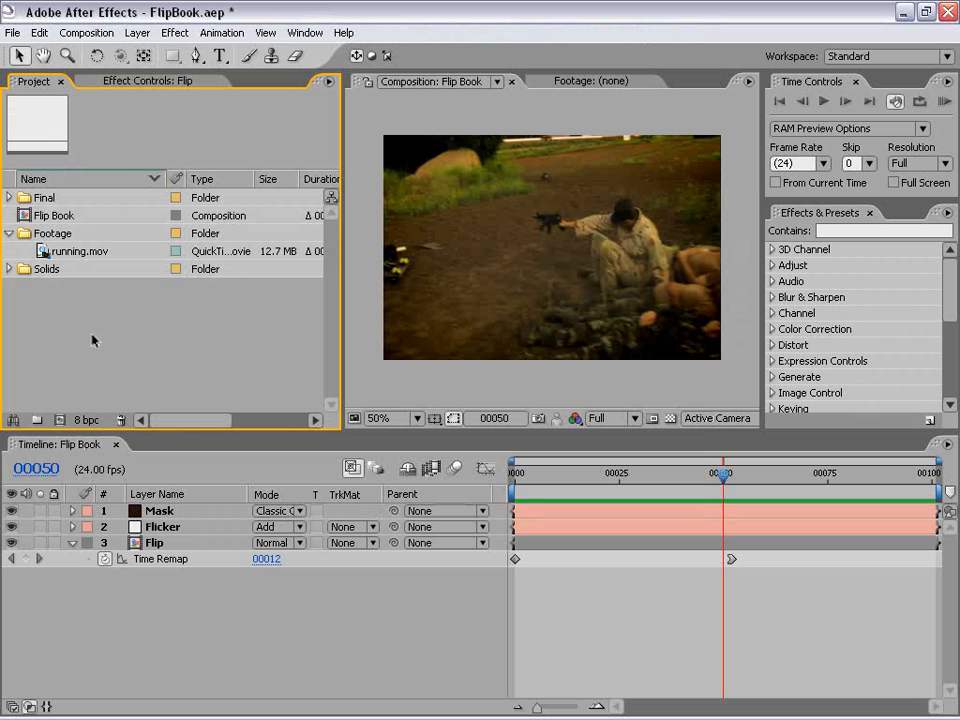
Step: Create a new composition from the running.mov footage
left_click_drag(45, 251, 62, 425)
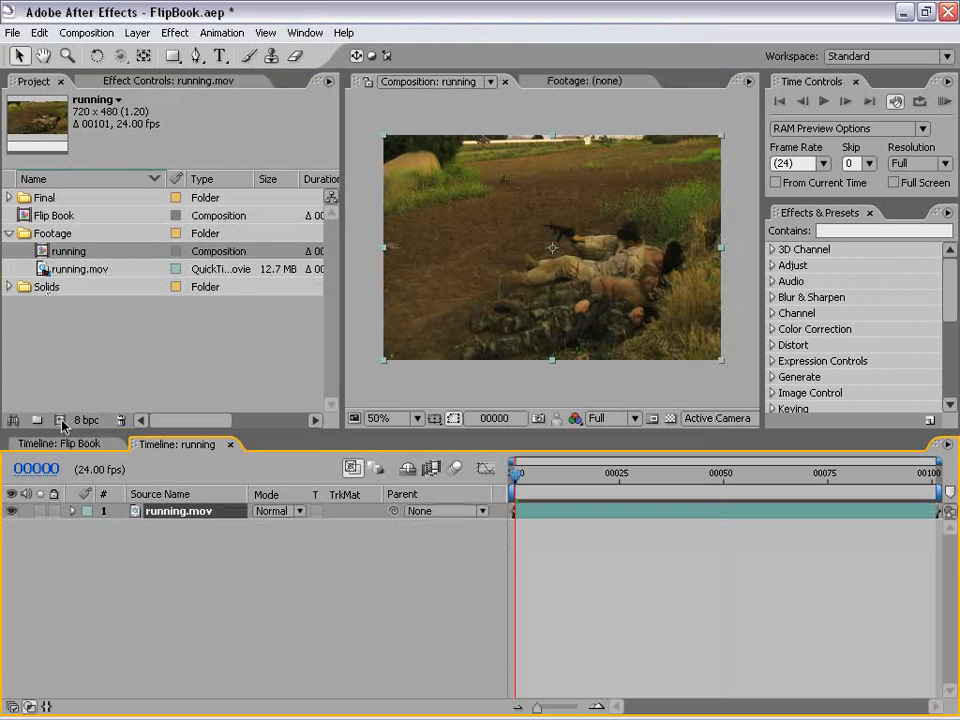
left_click(528, 390)
left_click(549, 580)
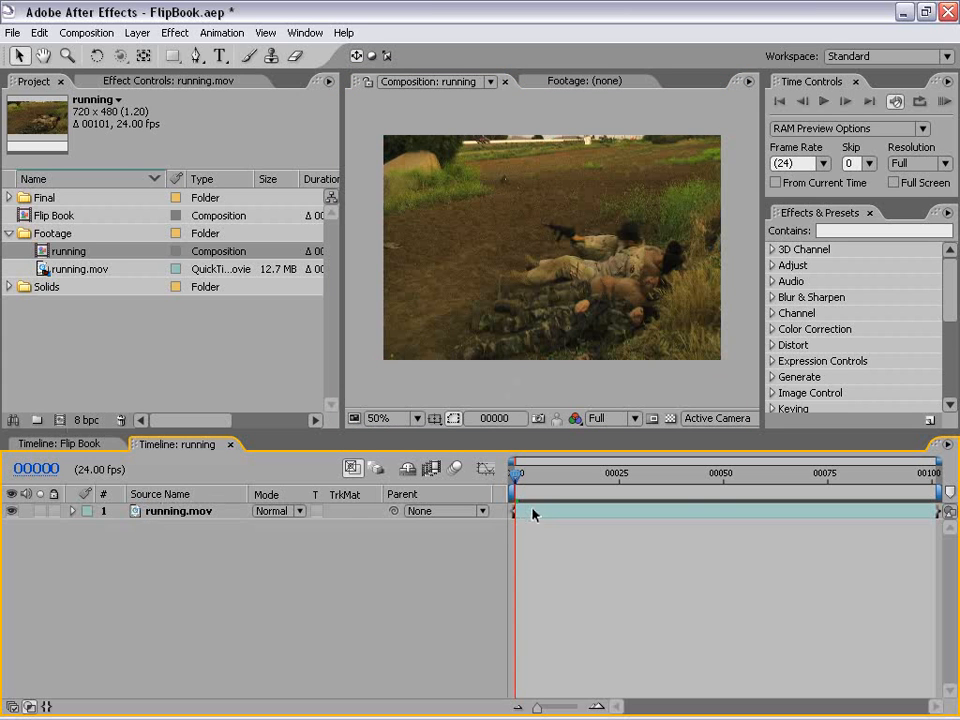
Step: Pre-compose the running.mov layer as "Put Footage Here", leaving all attributes in the running composition
left_click(184, 514)
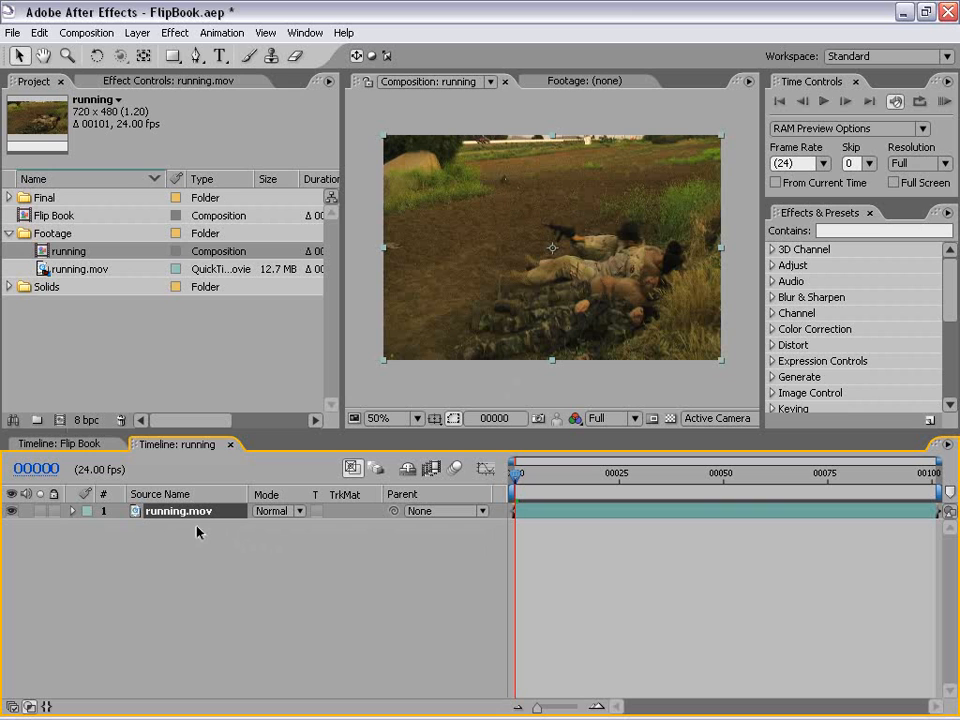
left_click(137, 32)
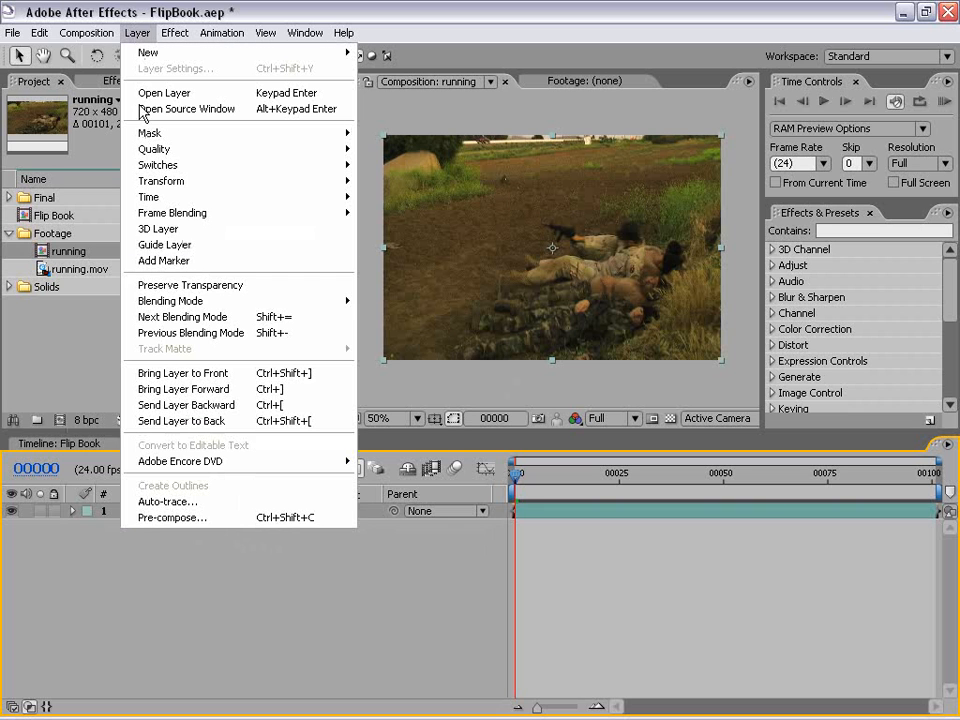
left_click(229, 518)
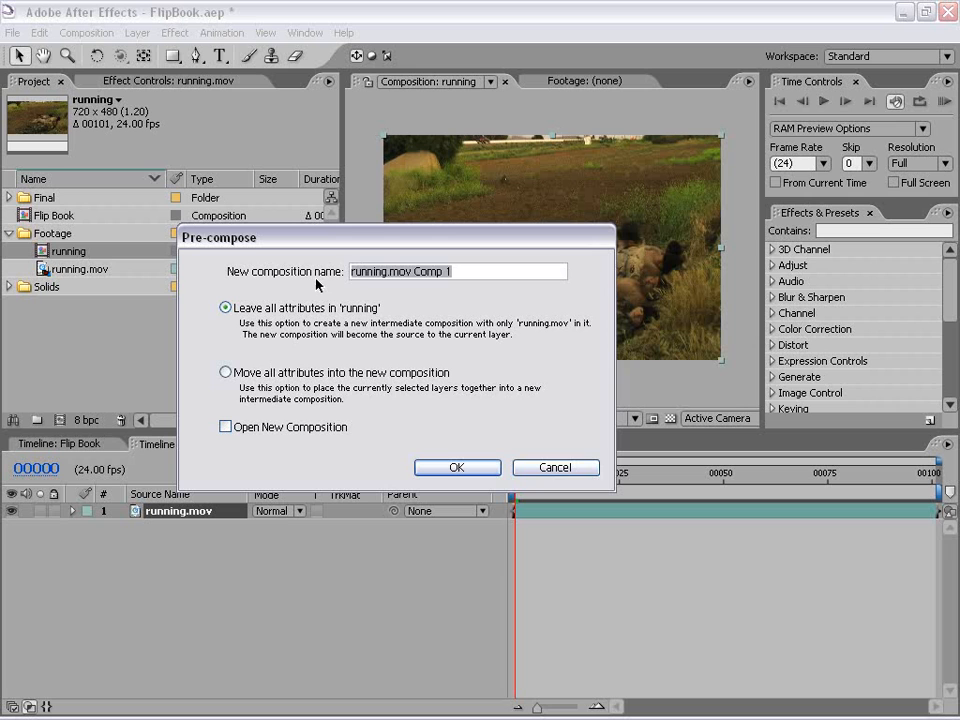
type("Put Foot")
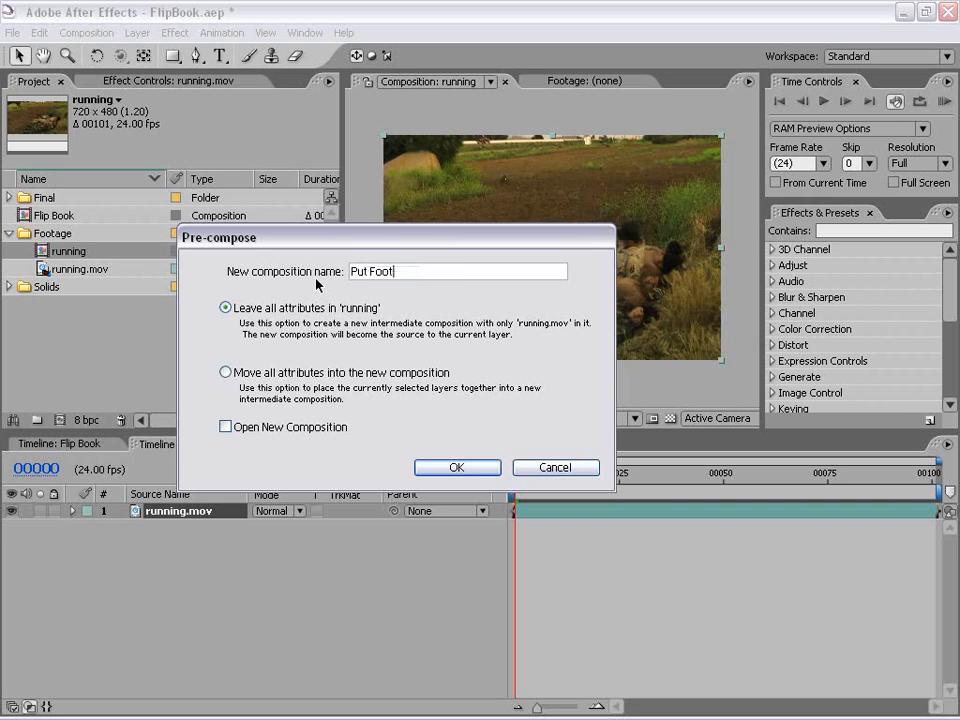
type("age Here")
left_click(456, 467)
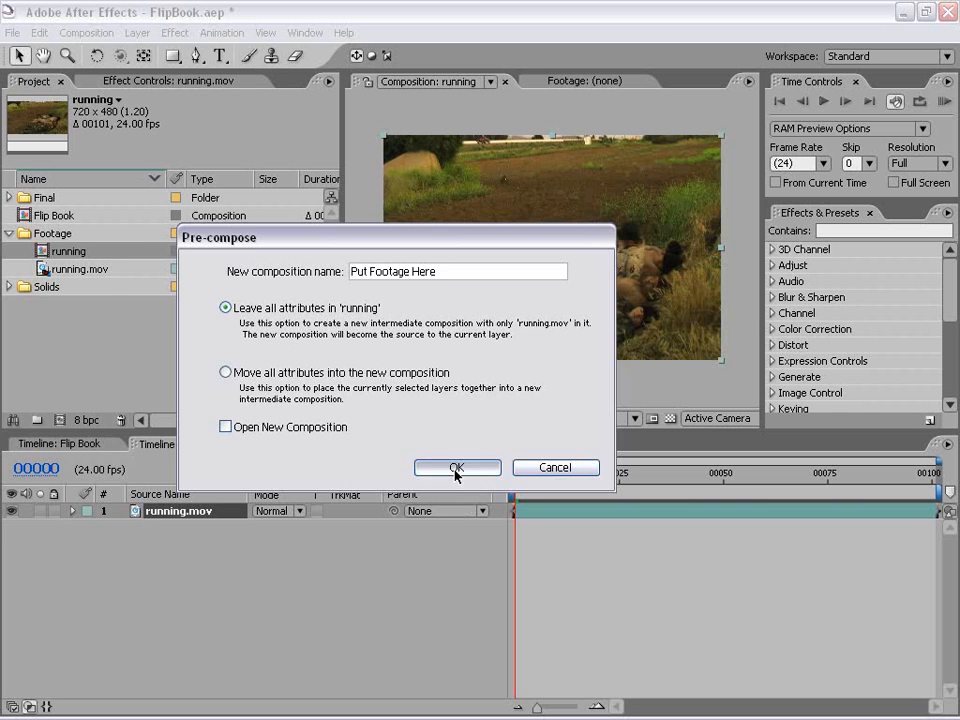
left_click(563, 586)
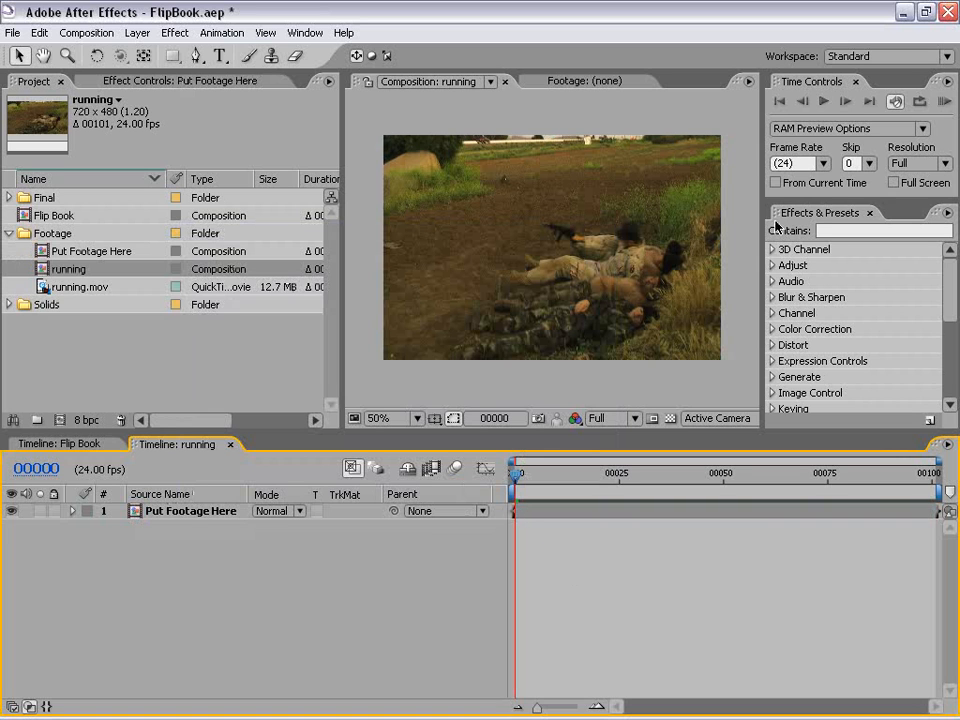
Step: Search the effects for "page", apply CC Page Turn to the footage layer and shift its fold position to about 536, 222
left_click(841, 230)
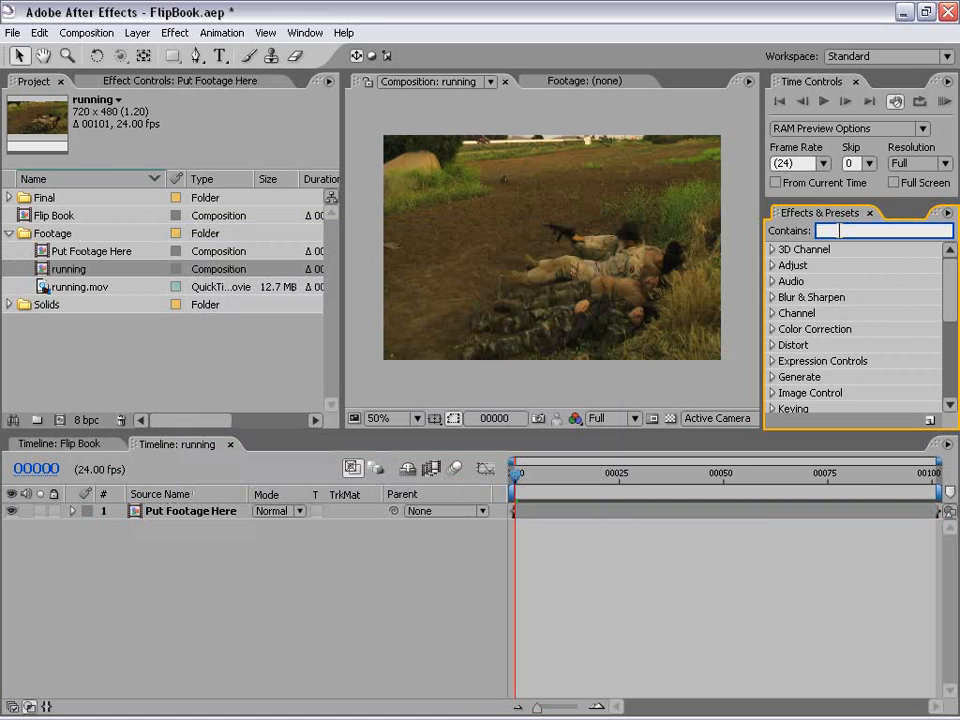
type("page")
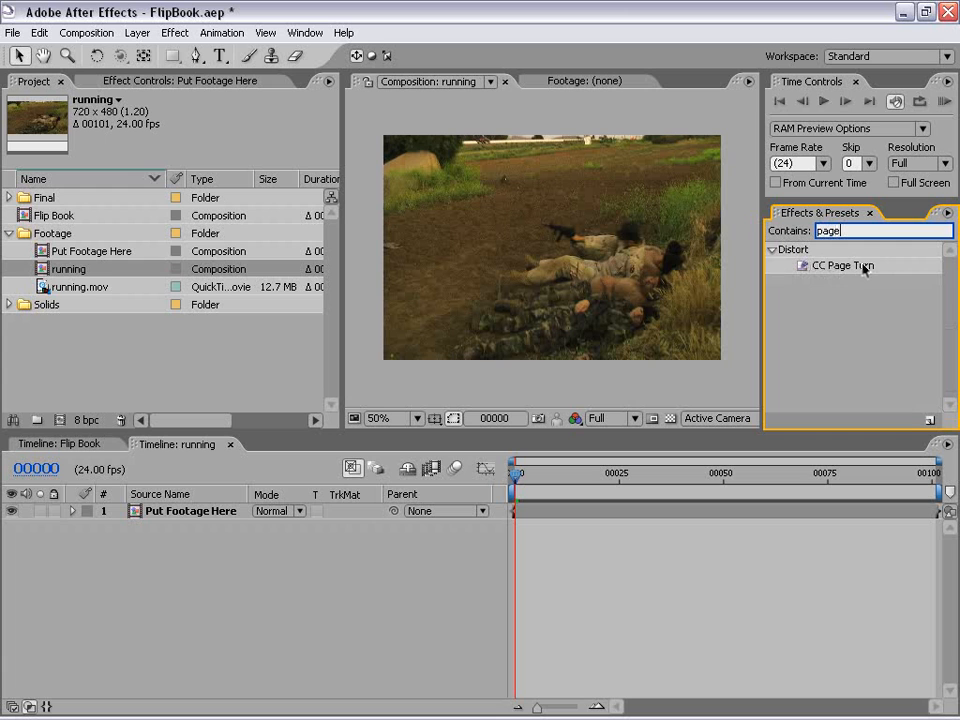
left_click(866, 269)
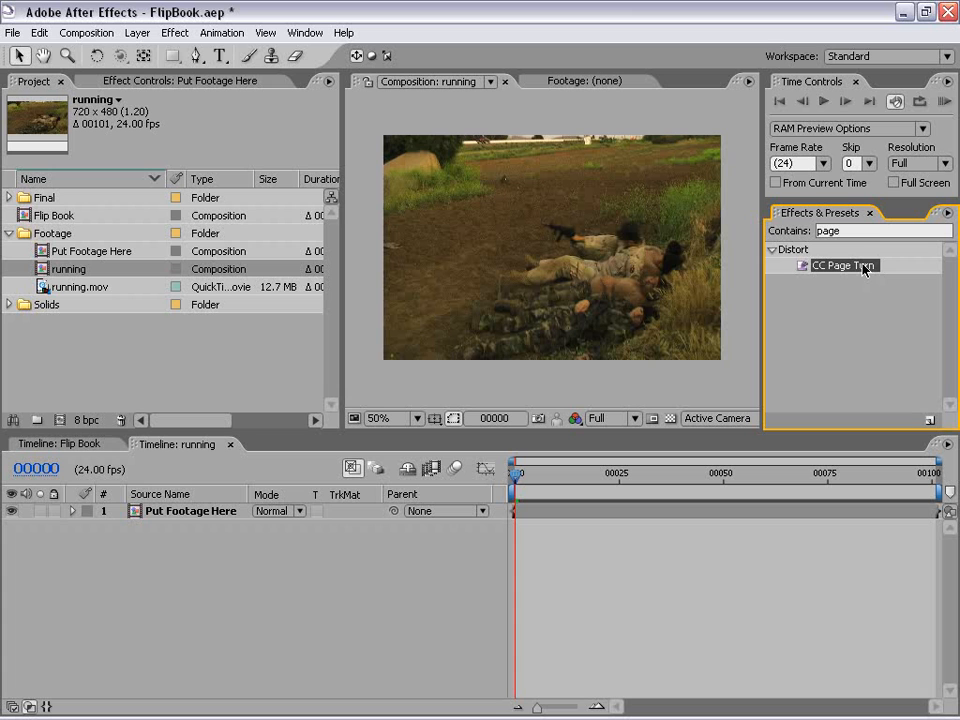
left_click_drag(843, 270, 511, 164)
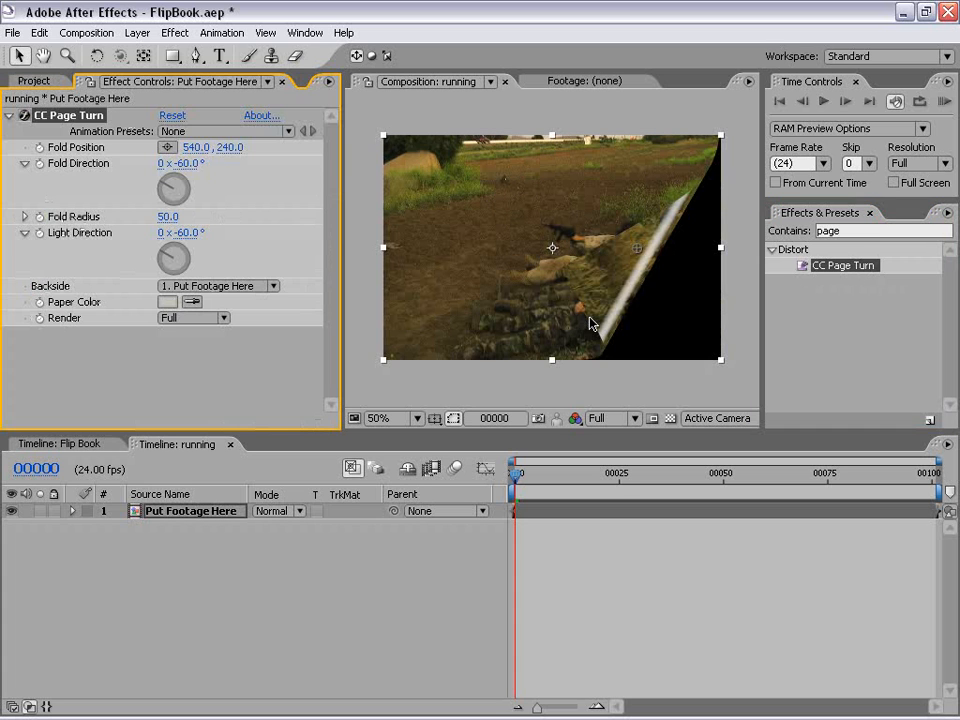
mouse_move(637, 253)
left_mouse_down()
mouse_move(564, 208)
mouse_move(688, 264)
mouse_move(570, 195)
mouse_move(637, 247)
left_mouse_up()
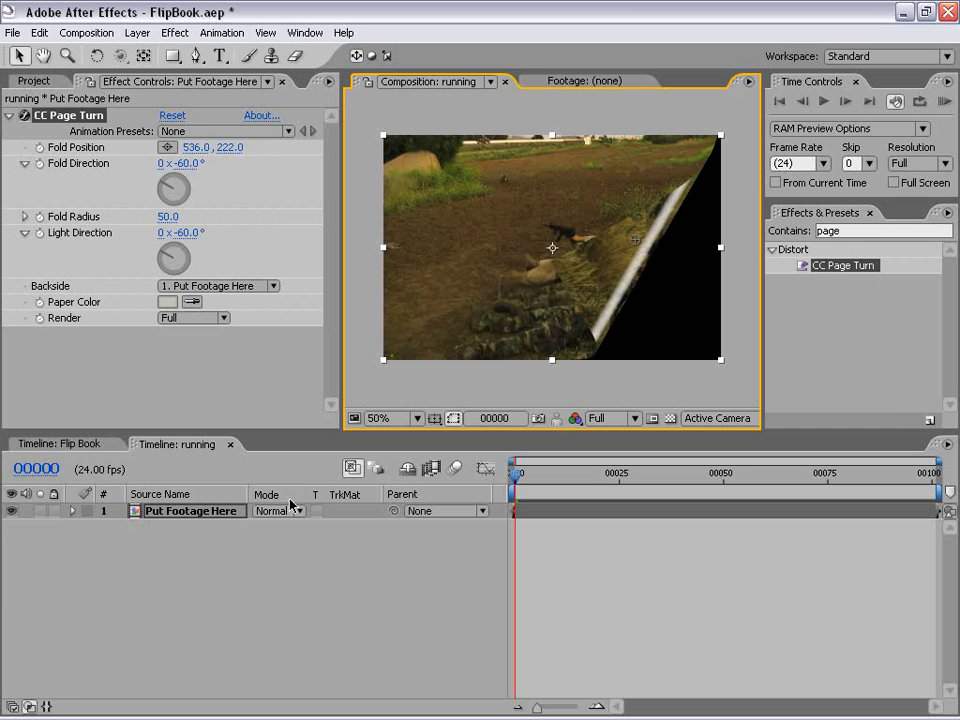
Step: Scrub through the Flip Book composition to check how its pages fold, and return to the running composition
left_click(76, 444)
left_click_drag(520, 470, 642, 475)
left_click(195, 446)
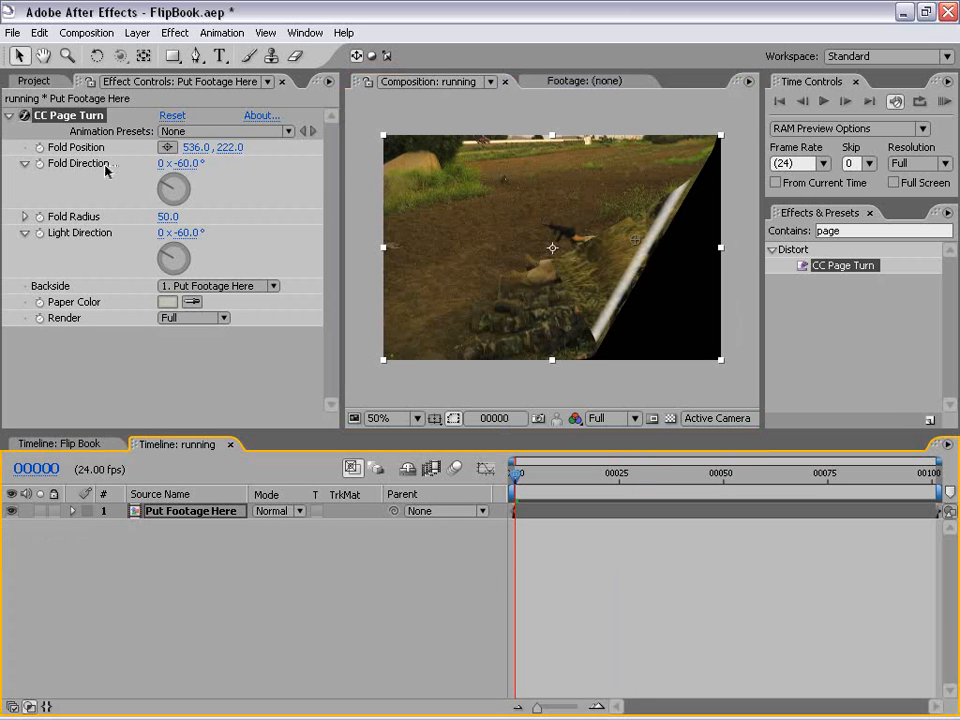
Step: Set the CC Page Turn fold direction to -35°
left_click(186, 163)
type("-")
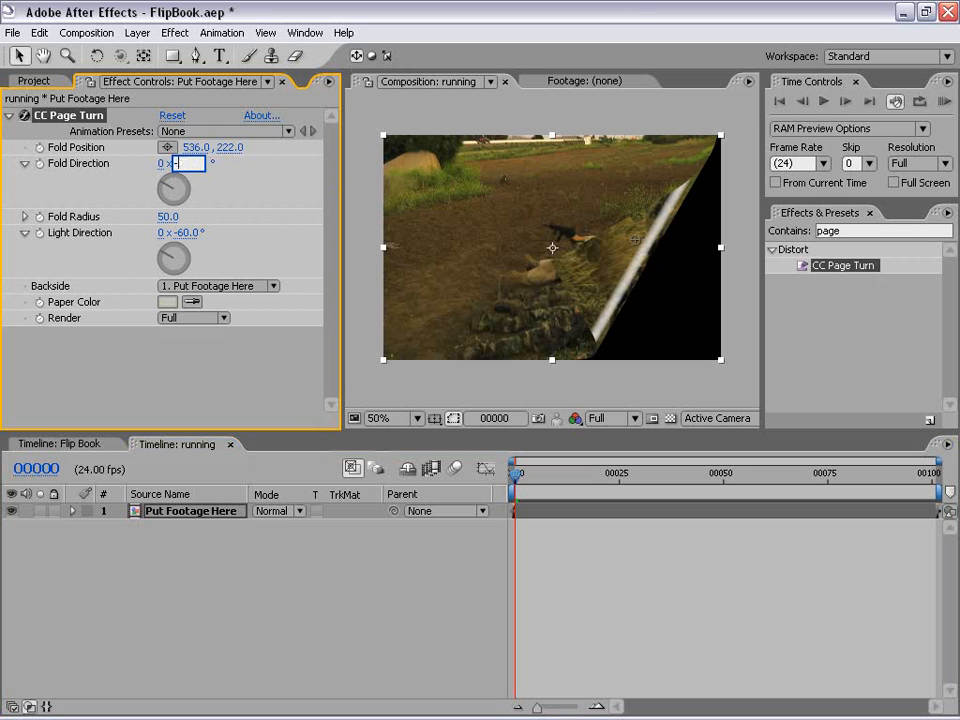
type("35")
key("Return")
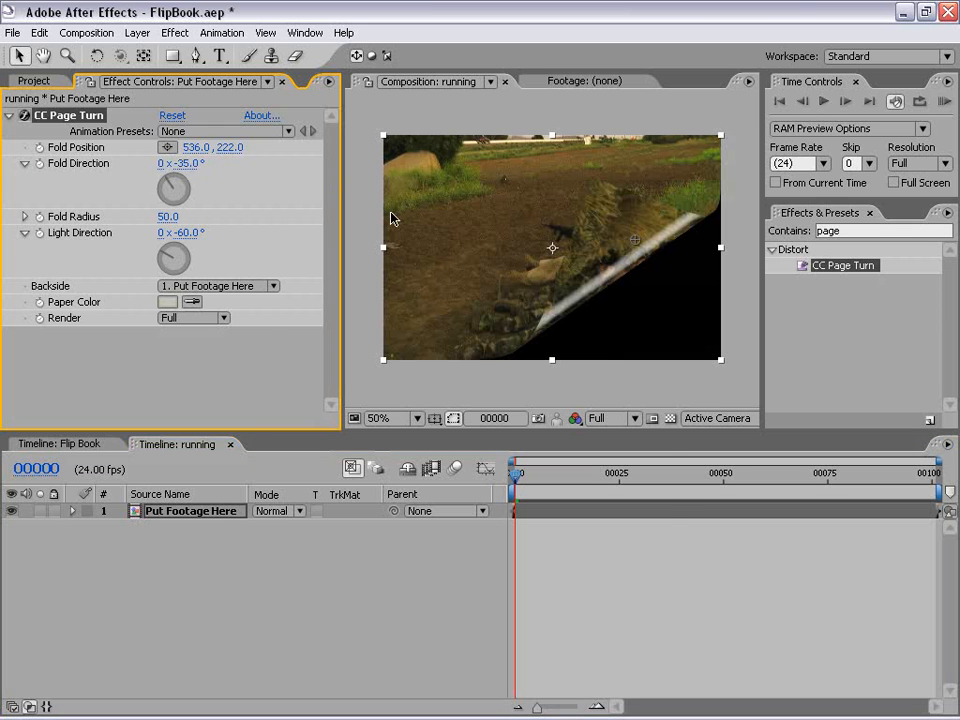
Step: Move the page turn's fold position to about 550, 244 and set its fold radius to 75
mouse_move(634, 242)
left_mouse_down()
mouse_move(563, 165)
mouse_move(666, 274)
mouse_move(641, 251)
left_mouse_up()
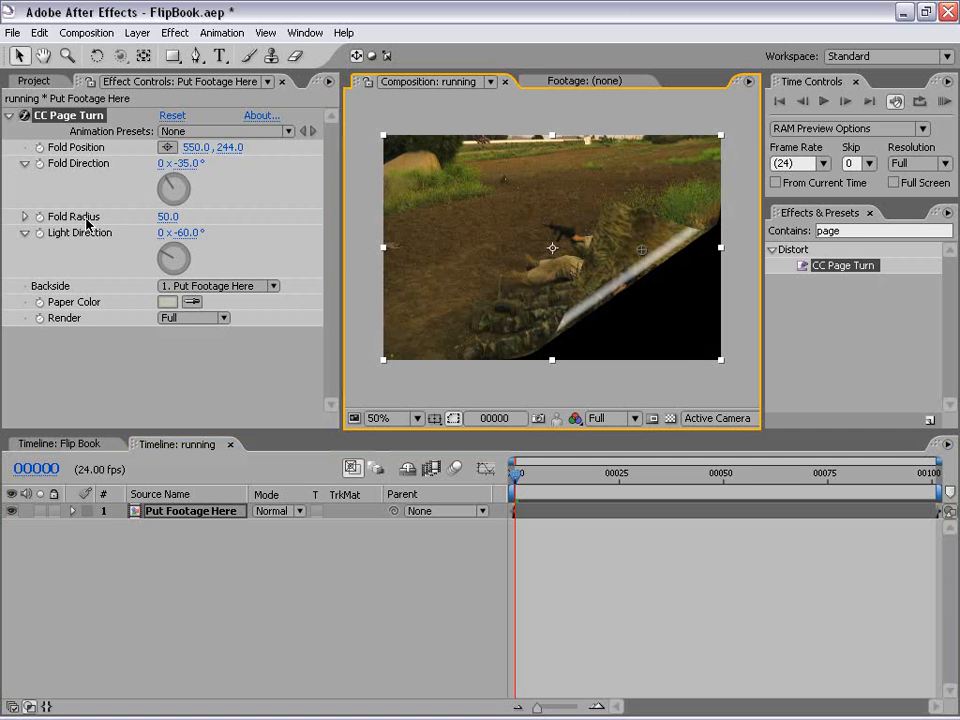
left_click(166, 216)
type("75")
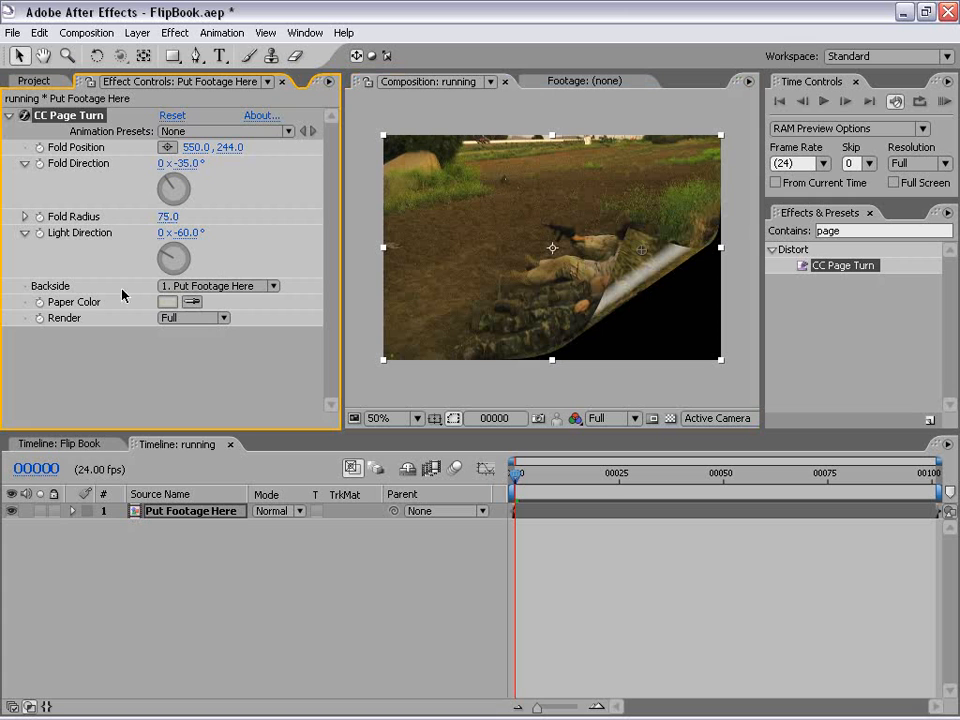
Step: Set the page turn's backside to None, comparing it with the Put Footage Here layer as backside
left_click(190, 292)
left_click(193, 290)
left_click(192, 290)
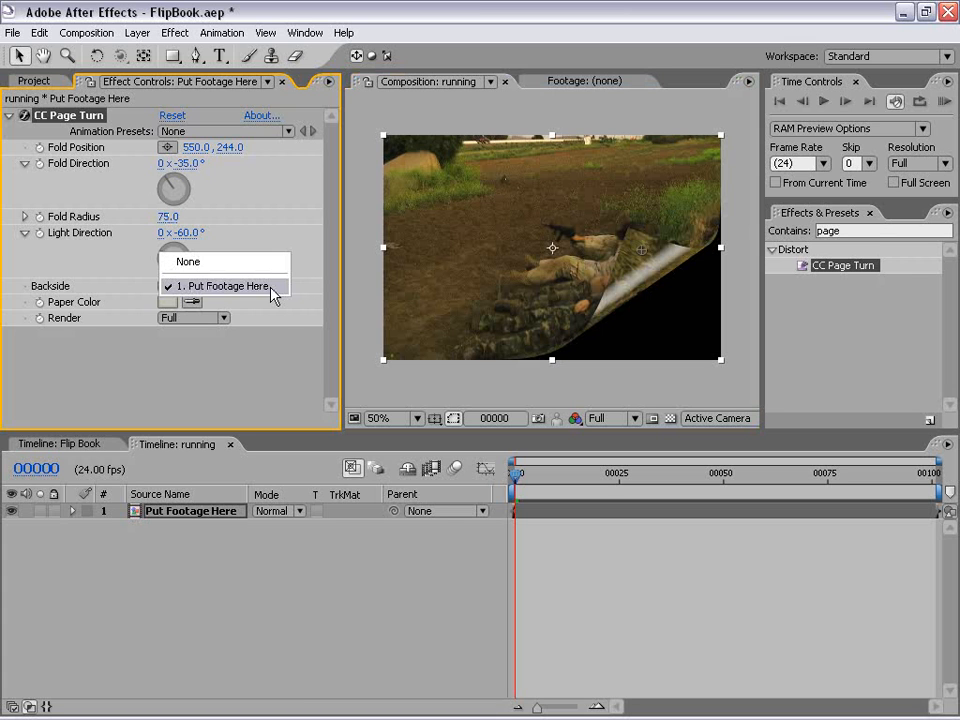
left_click(188, 262)
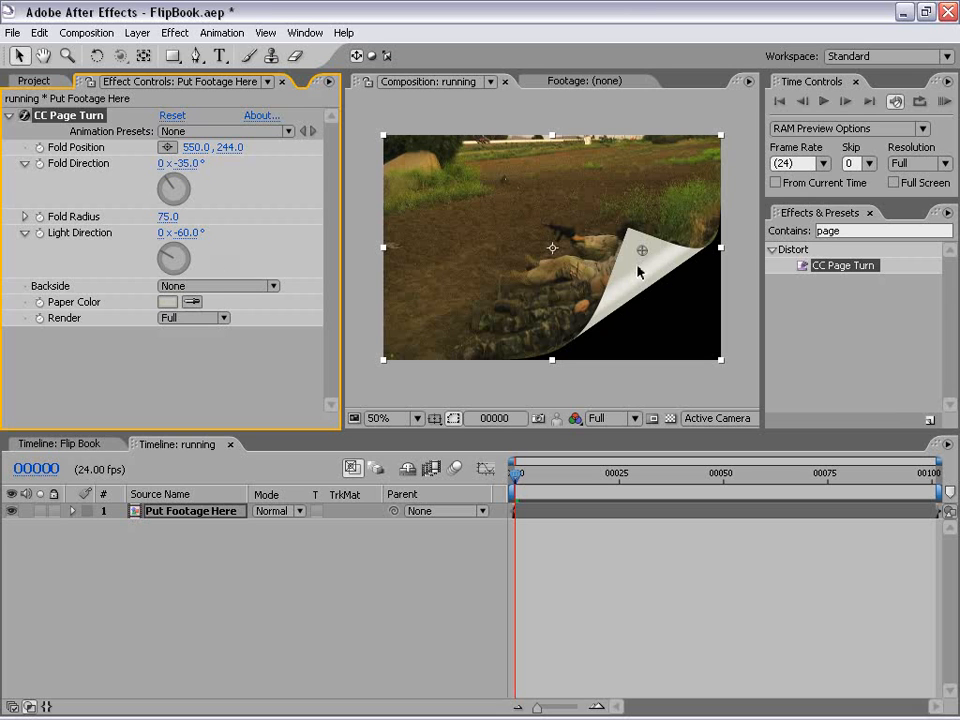
left_click(230, 299)
left_click(203, 315)
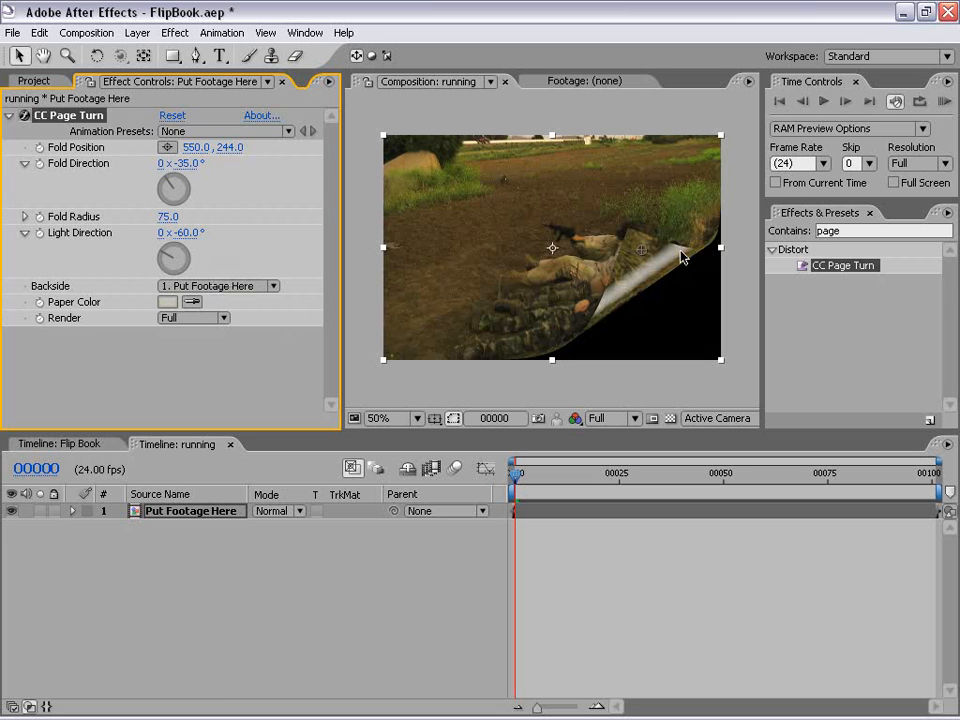
left_click(214, 285)
left_click(200, 262)
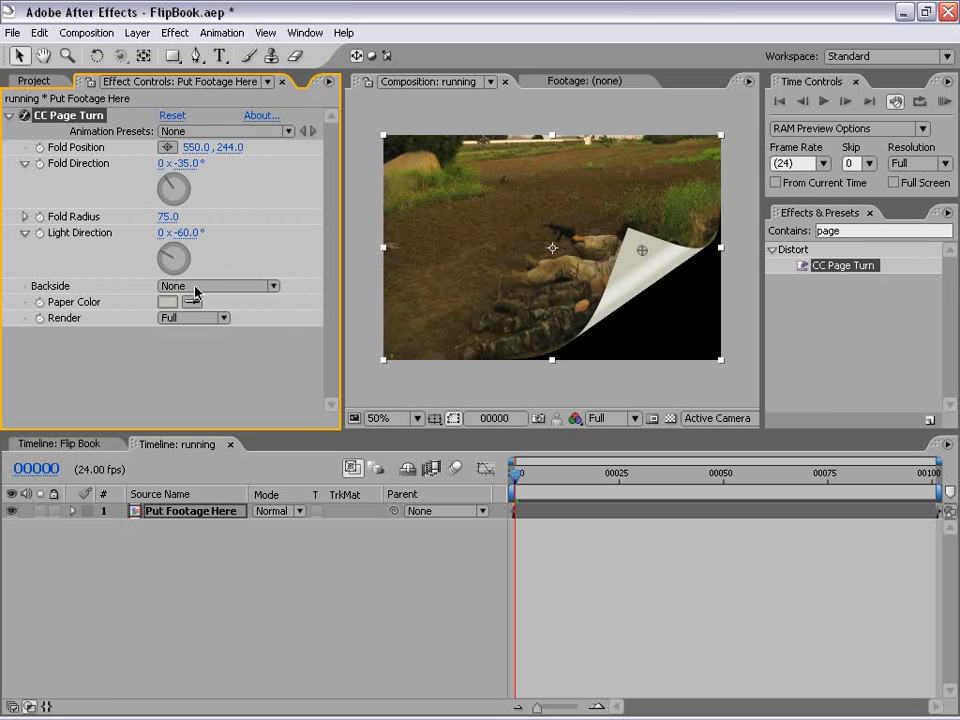
Step: Set the page turn's paper color to a muted tan, hex A9965D, trying a lighter tan first
left_click(167, 302)
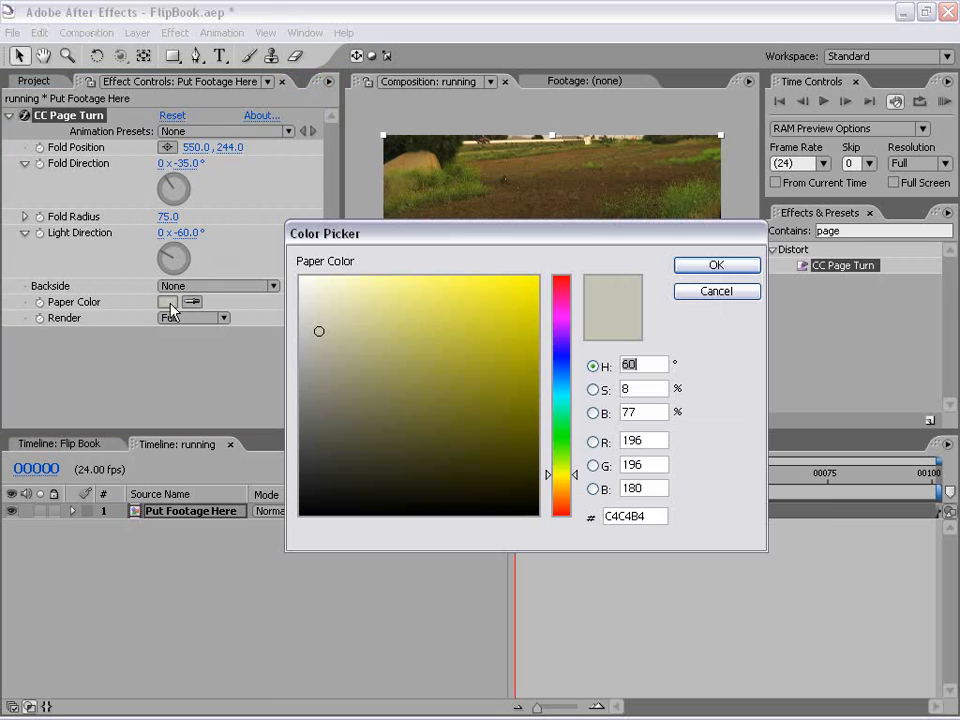
left_click_drag(565, 476, 566, 486)
left_click(386, 317)
left_click(407, 313)
left_click(716, 265)
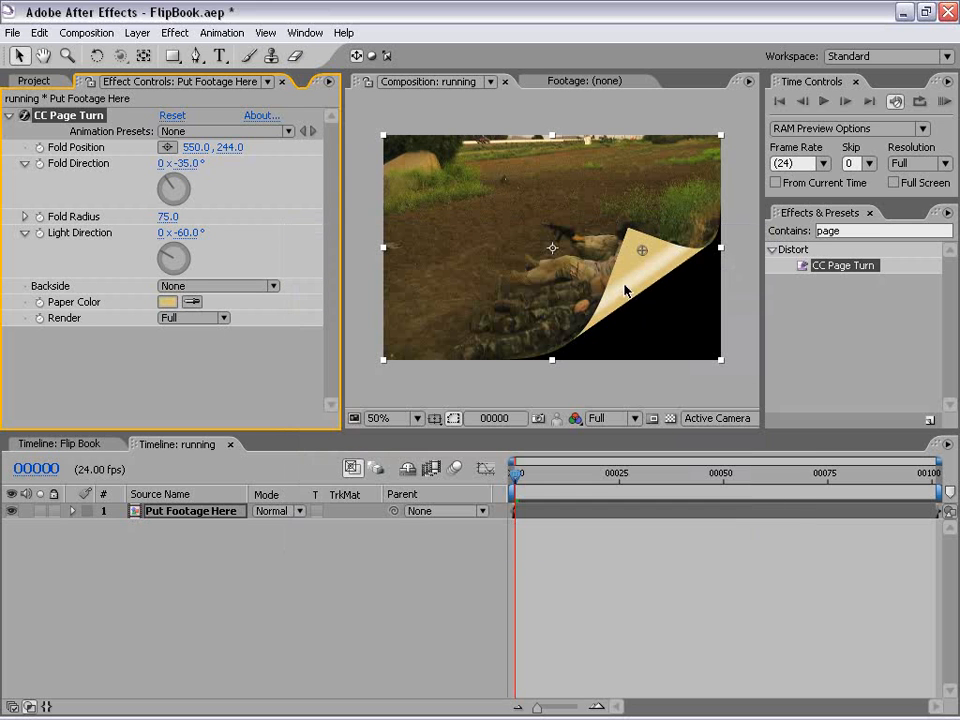
left_click(166, 302)
left_click(406, 355)
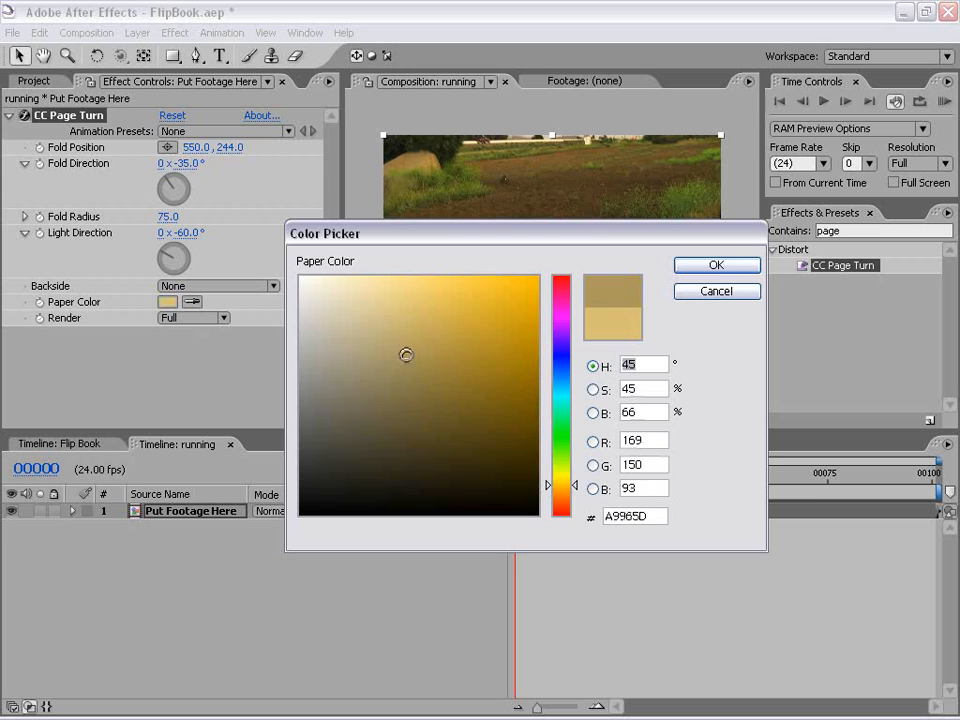
left_click(716, 265)
left_click(577, 398)
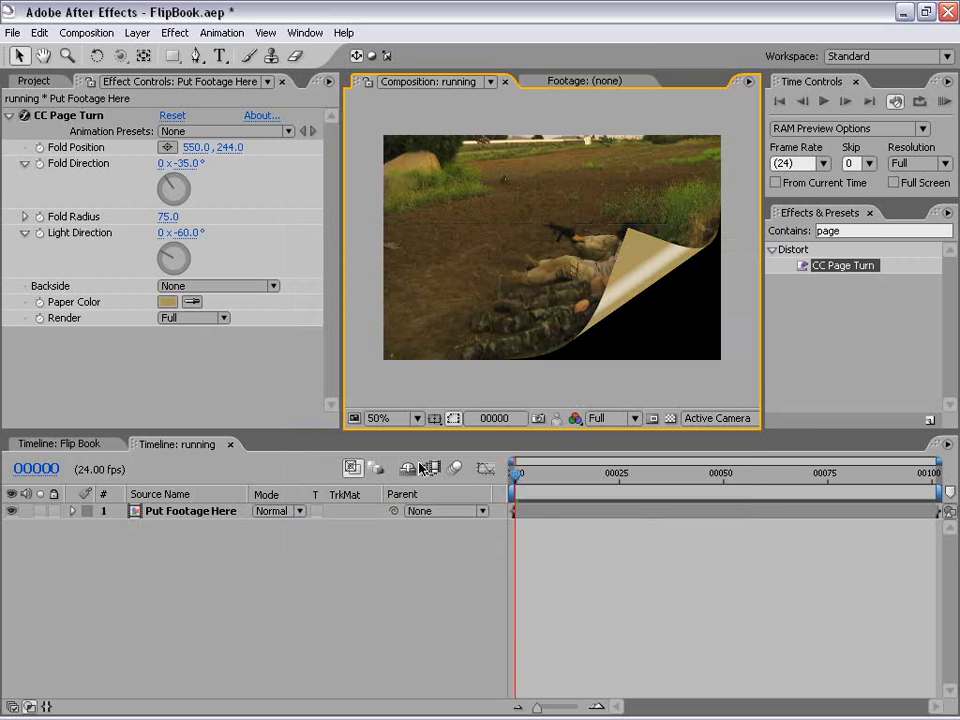
Step: Move the page turn's fold position off the lower-right corner to about 748, 478 and keyframe it at frame 0
left_click(542, 516)
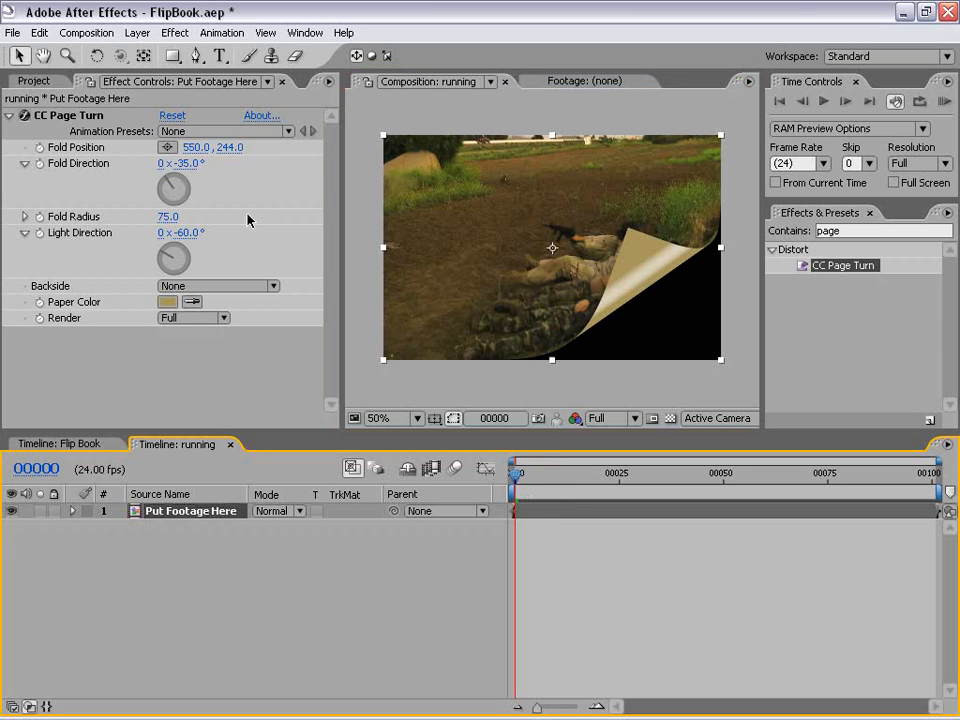
left_click(76, 117)
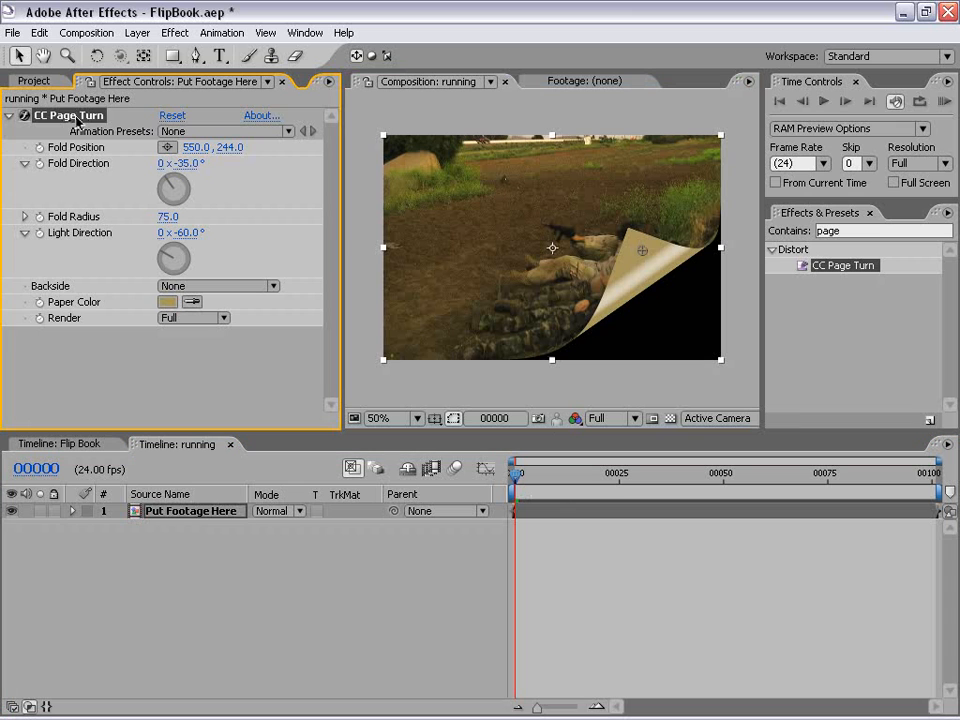
left_click_drag(645, 256, 738, 366)
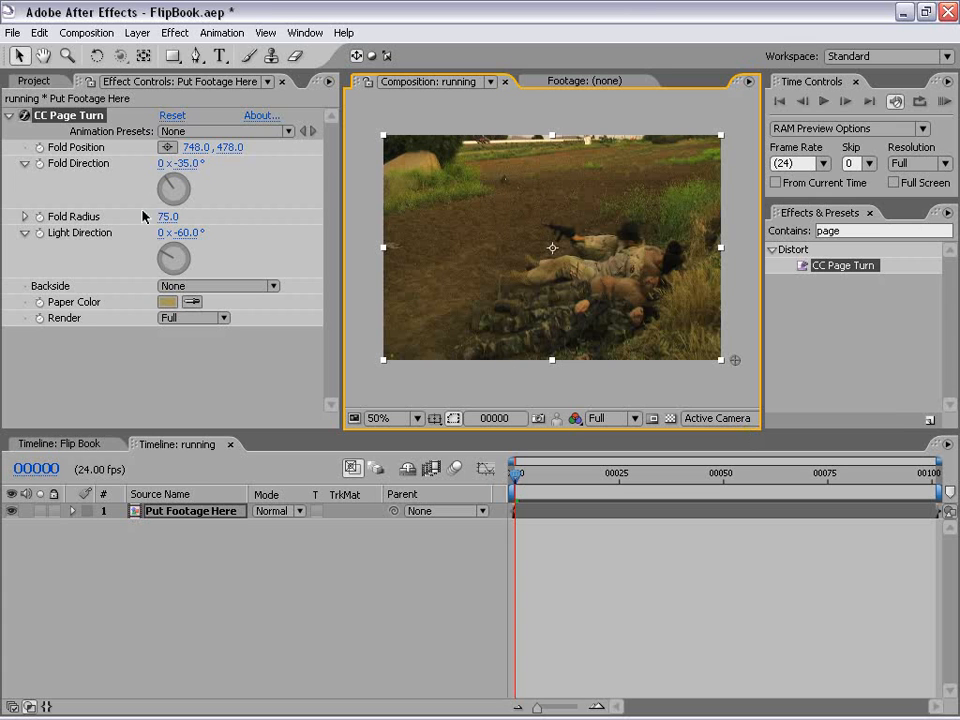
left_click(40, 147)
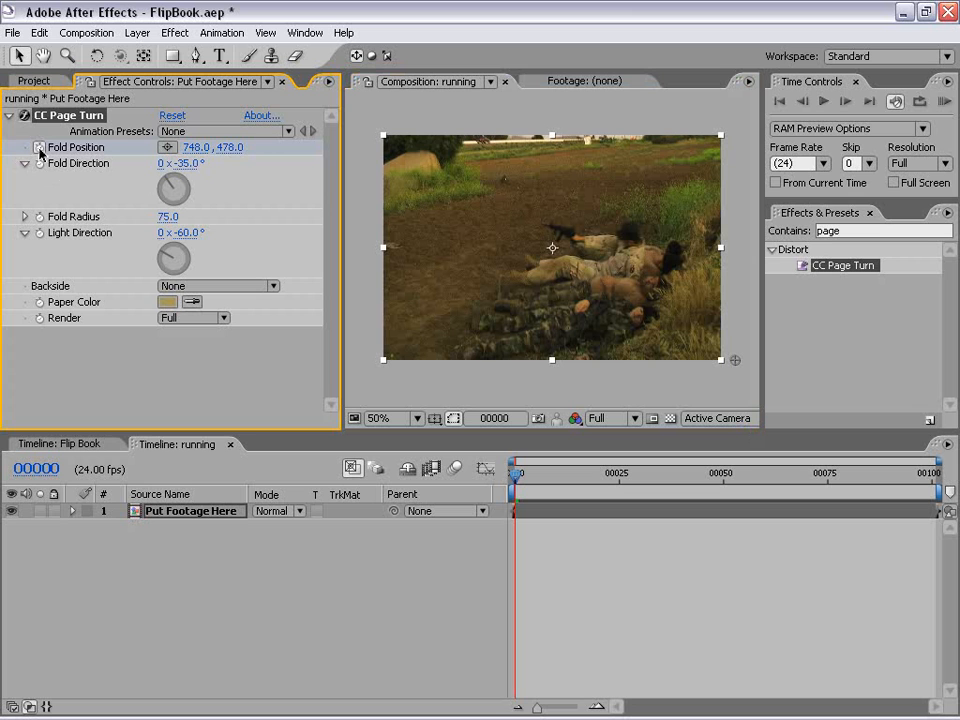
Step: At frame 1, move the fold position past the upper-left corner to about -28, -70, and check the turn between both frames
key("Page_Down")
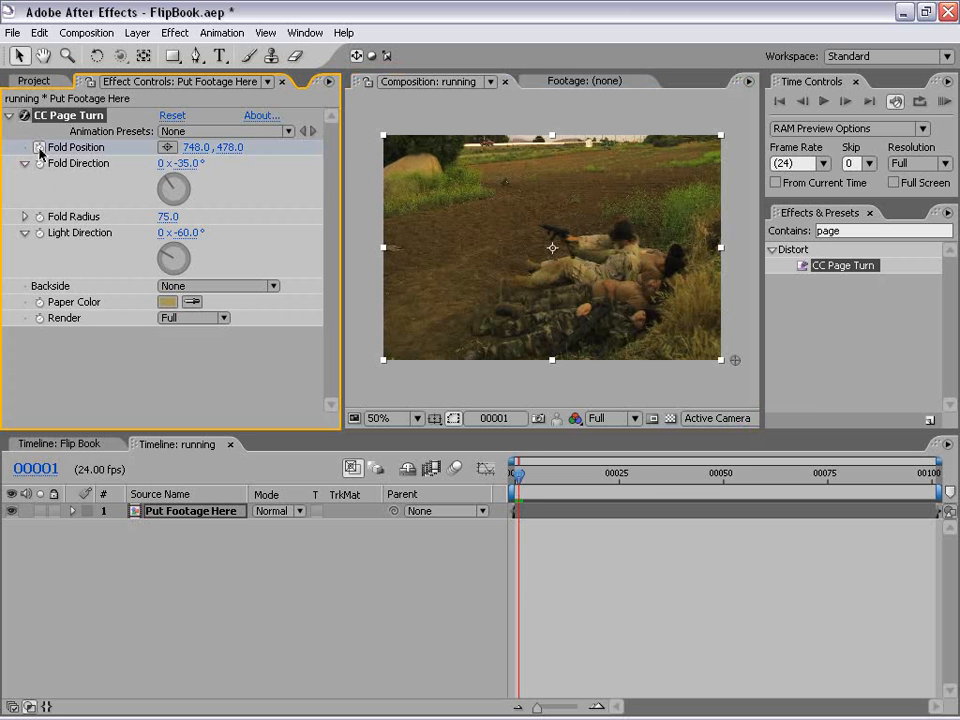
key("equal")
key("equal")
key("equal")
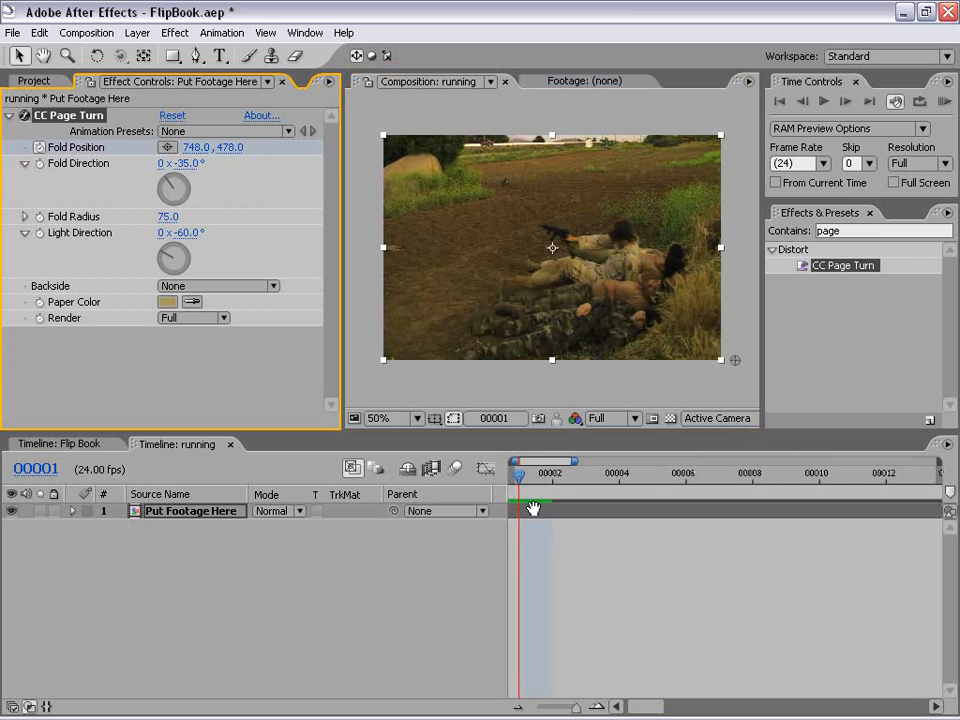
left_click_drag(534, 509, 659, 525)
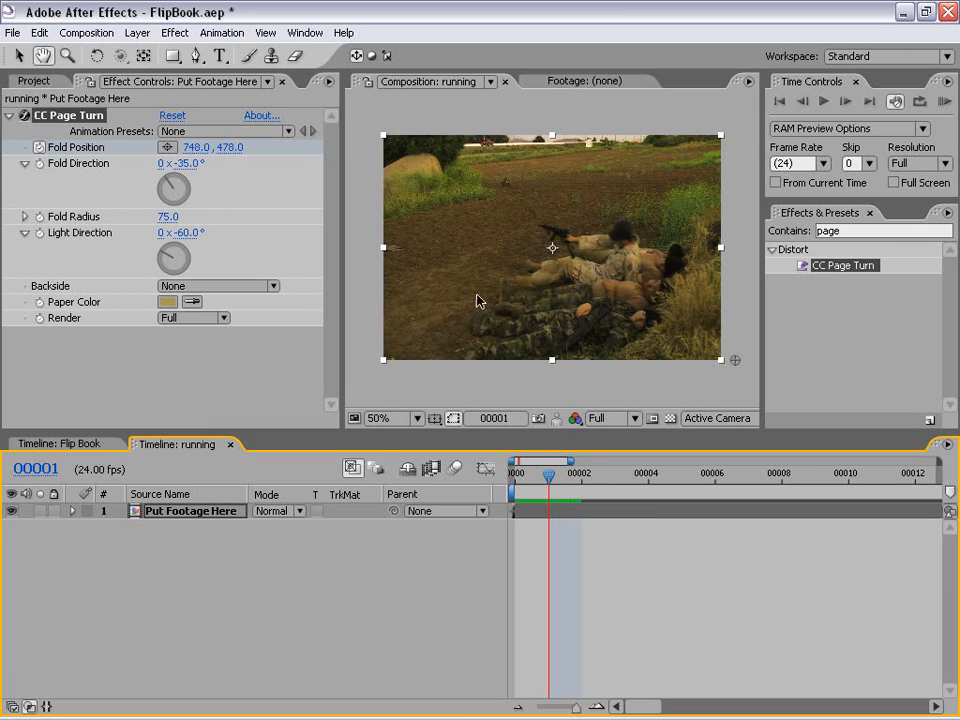
left_click_drag(736, 364, 372, 107)
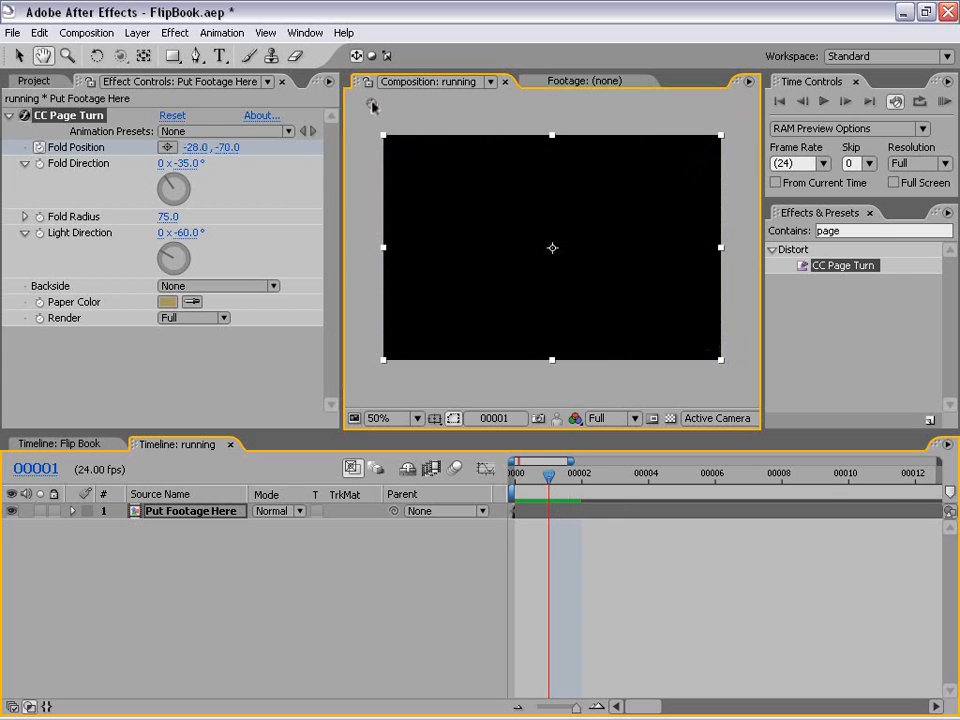
left_click(530, 483)
left_click(538, 481)
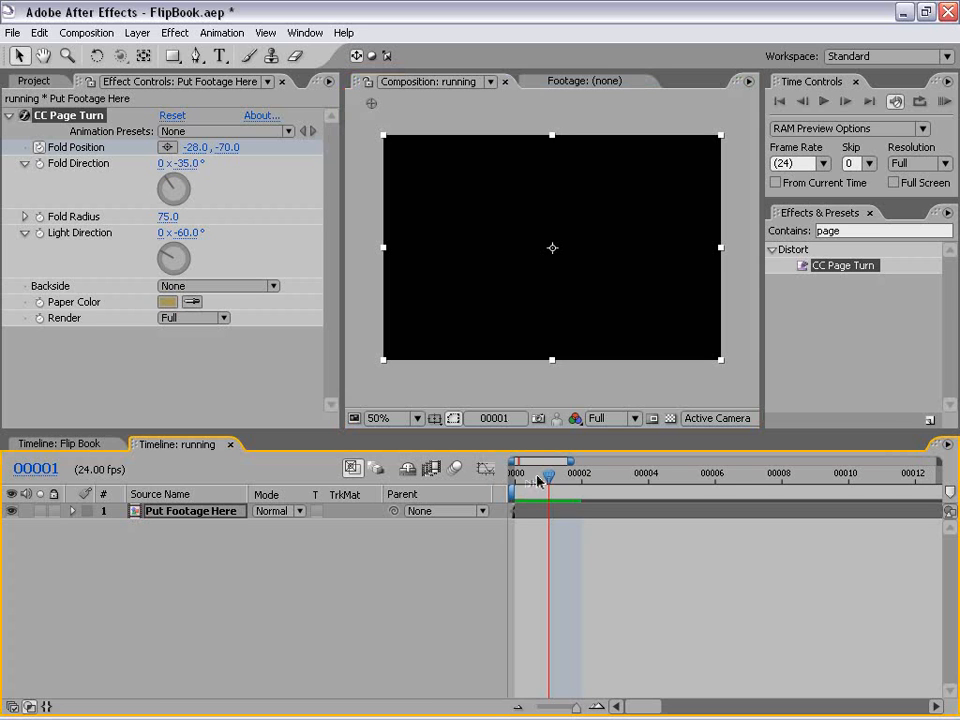
left_click(522, 474)
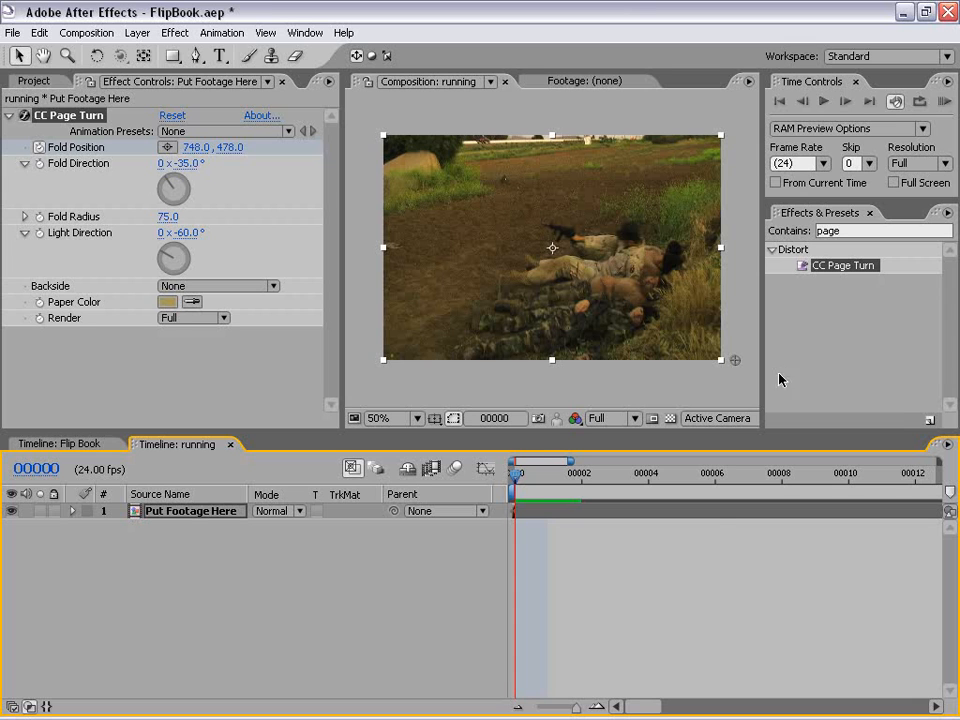
Step: Find the Directional Blur effect and apply it to the Put Footage Here layer
left_click(854, 231)
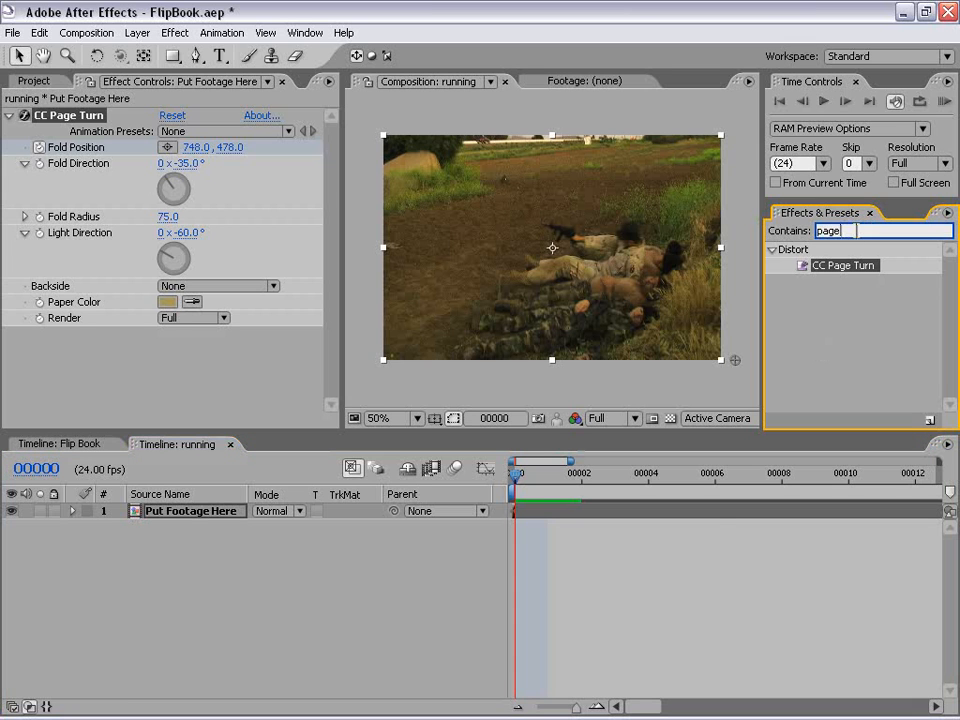
type("direc")
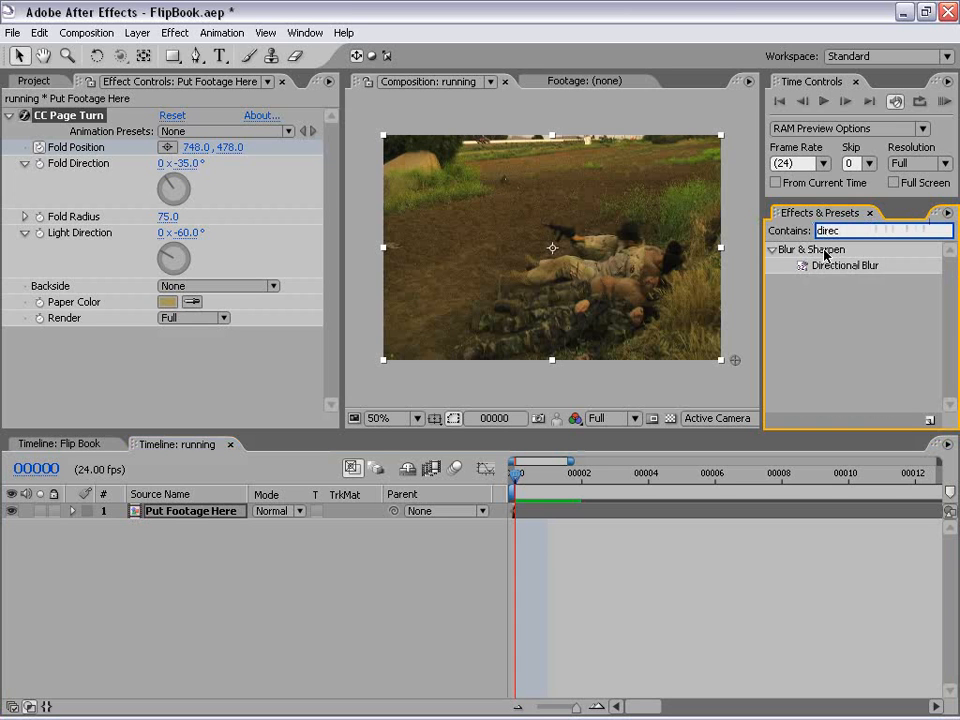
left_click(842, 266)
left_click_drag(843, 267, 603, 256)
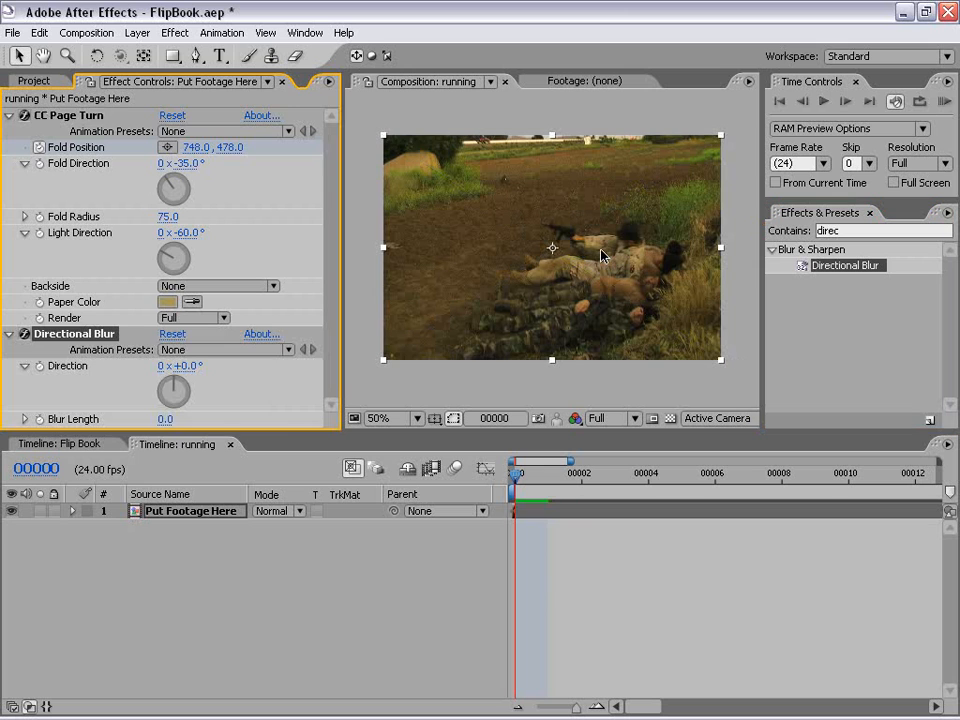
Step: Keyframe the Directional Blur's blur length at 0 on frame 0 and 30 on frame 1
left_click(39, 420)
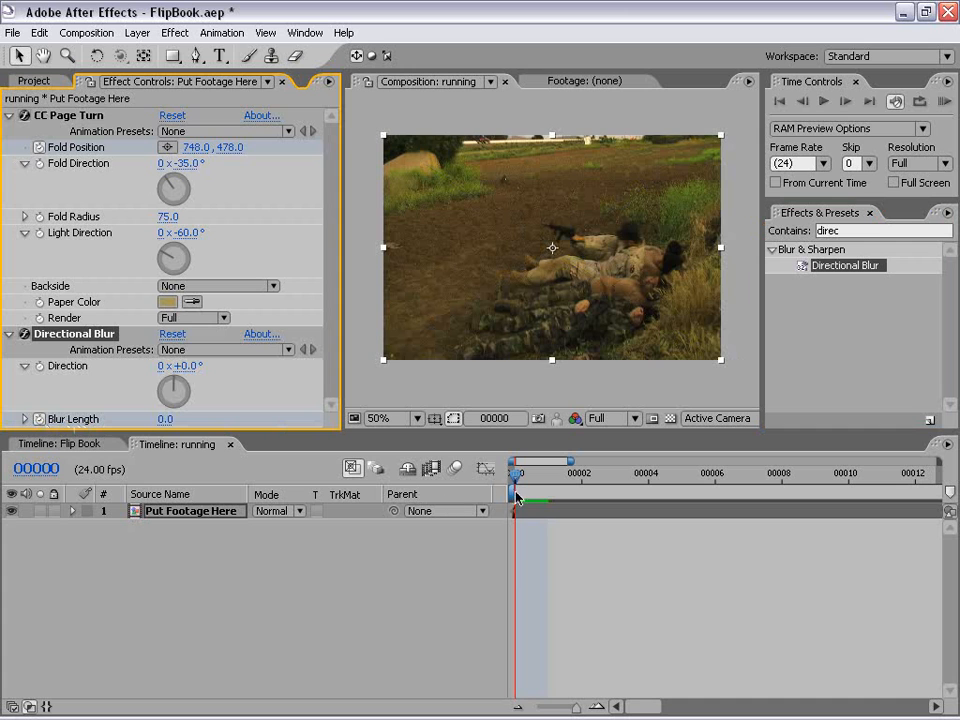
left_click_drag(513, 481, 540, 477)
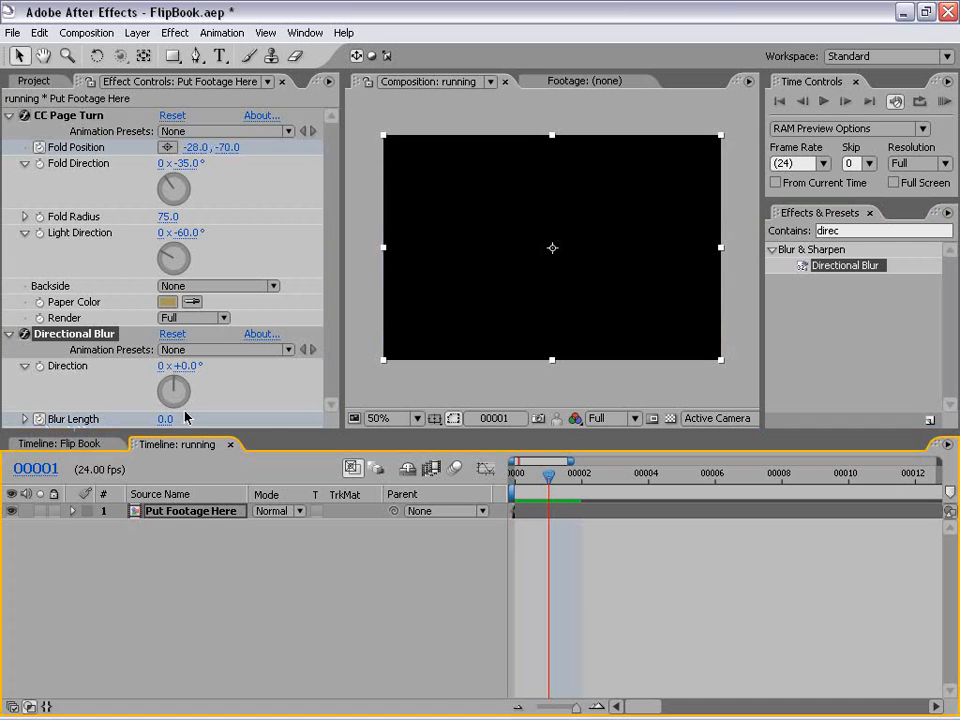
left_click(164, 419)
type("30")
key("Return")
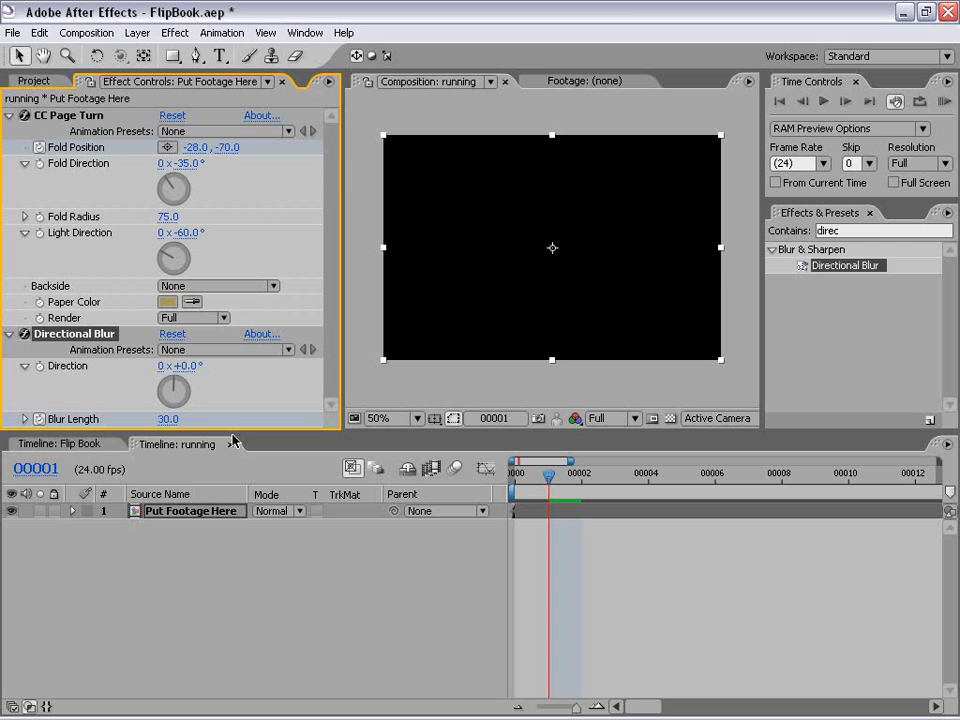
left_click_drag(536, 476, 515, 476)
left_click(548, 478)
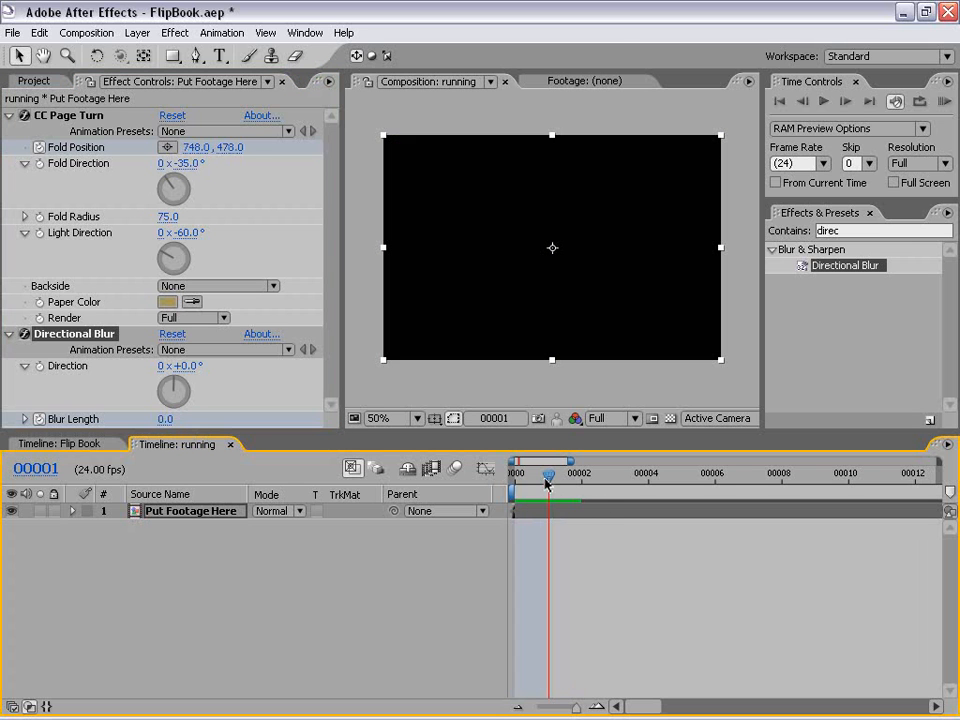
Step: Return to frame 0 and reveal the keyframed properties of the Put Footage Here layer
left_click(560, 628)
left_click(537, 514)
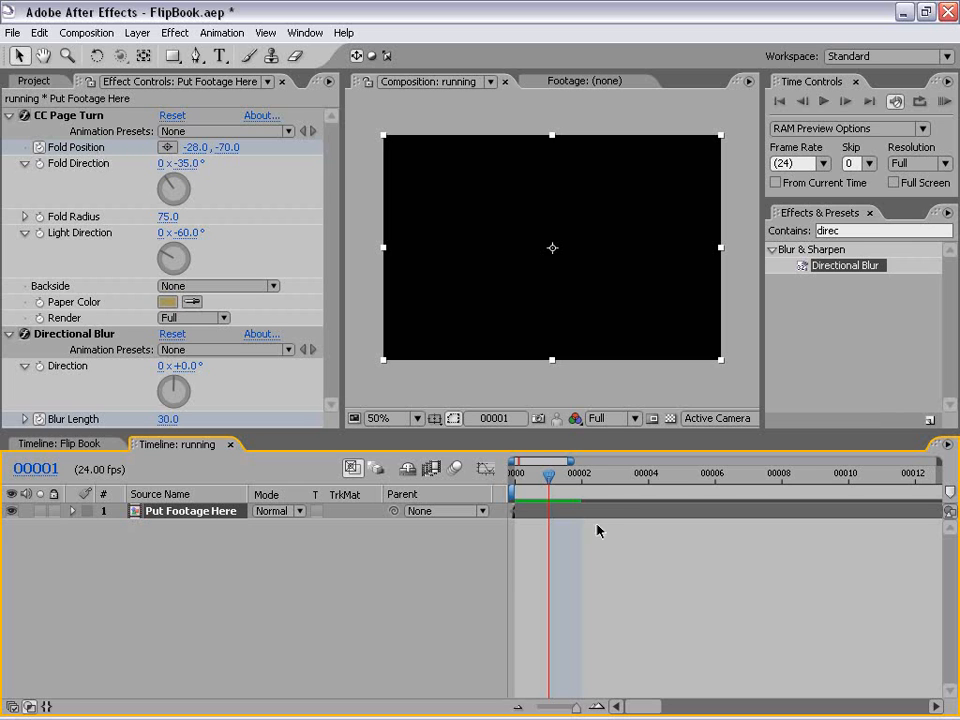
left_click(522, 474)
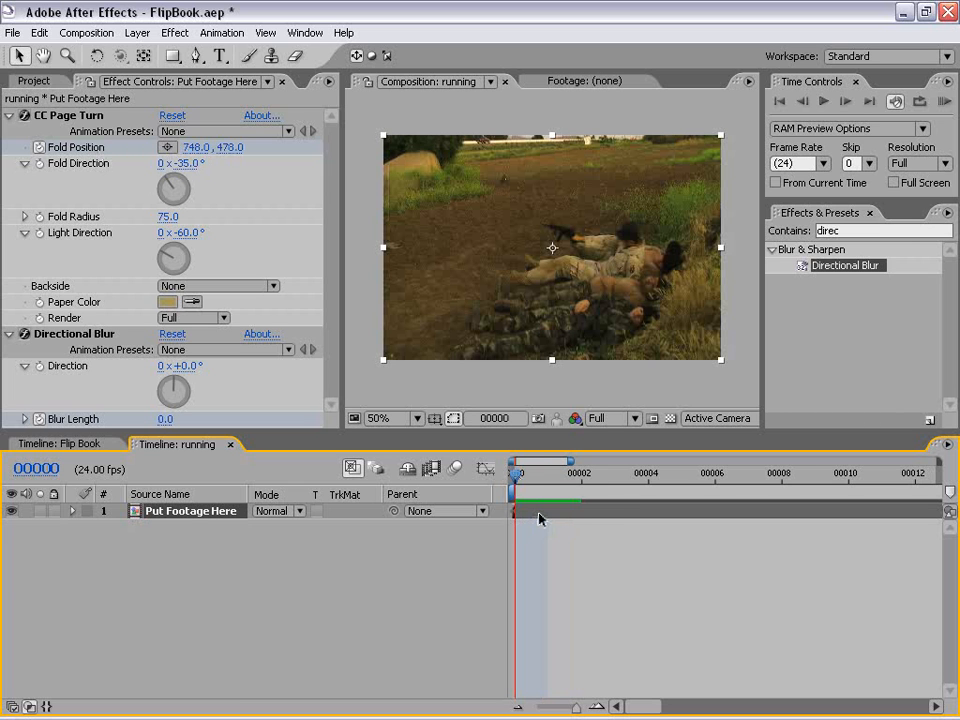
key("u")
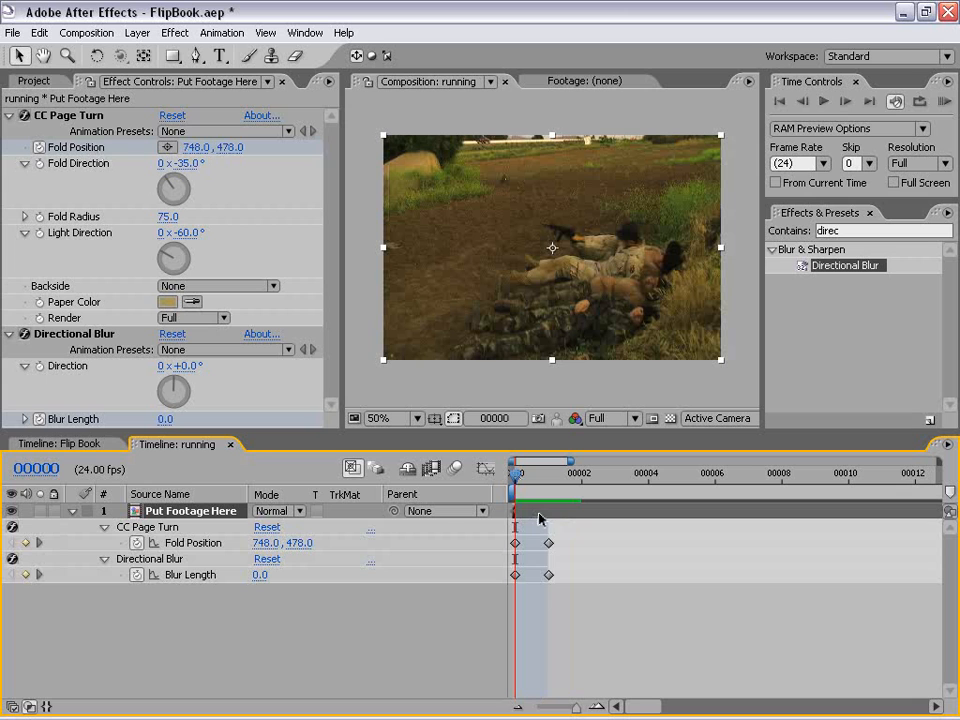
left_click(592, 628)
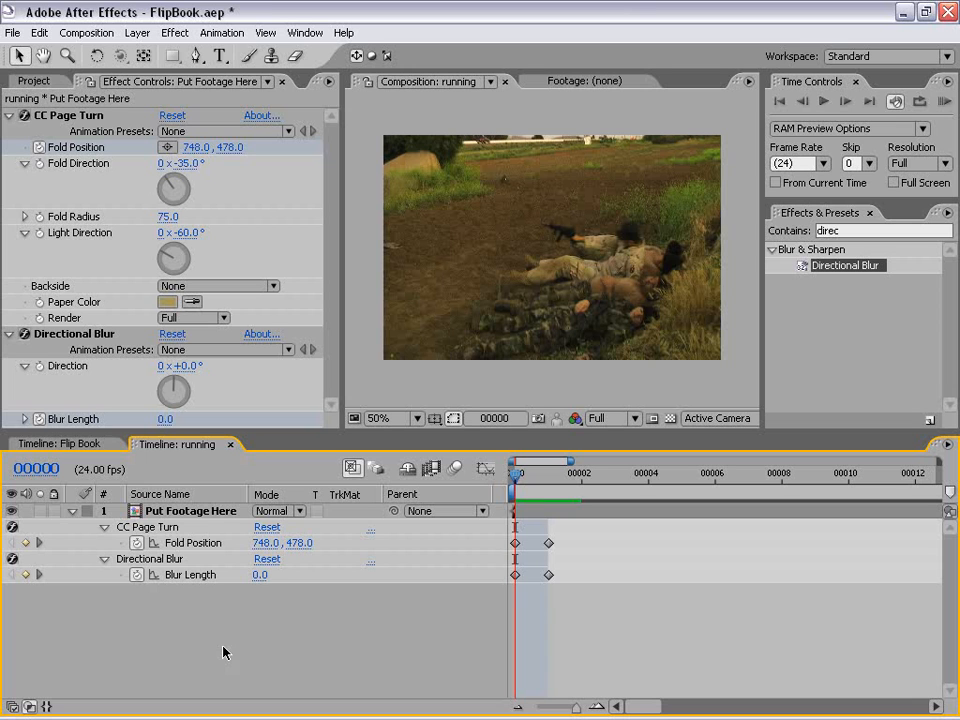
Step: Add the expression loopOut(type = "cycle", numKeyframes = 0) to the CC Page Turn's Fold Position
left_click(136, 545, "alt")
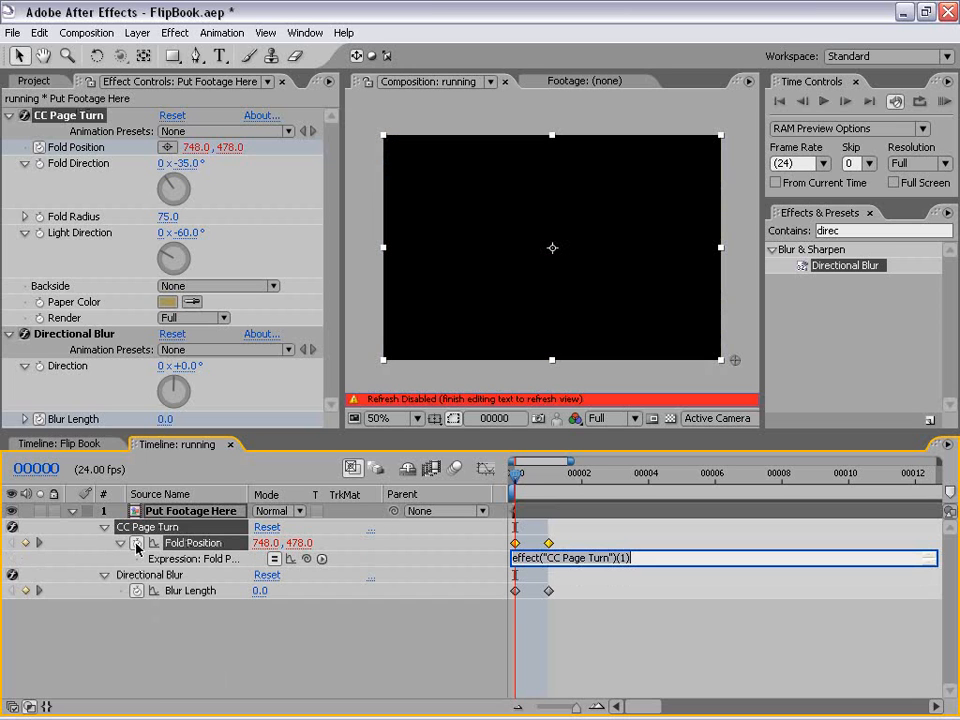
left_click(322, 559)
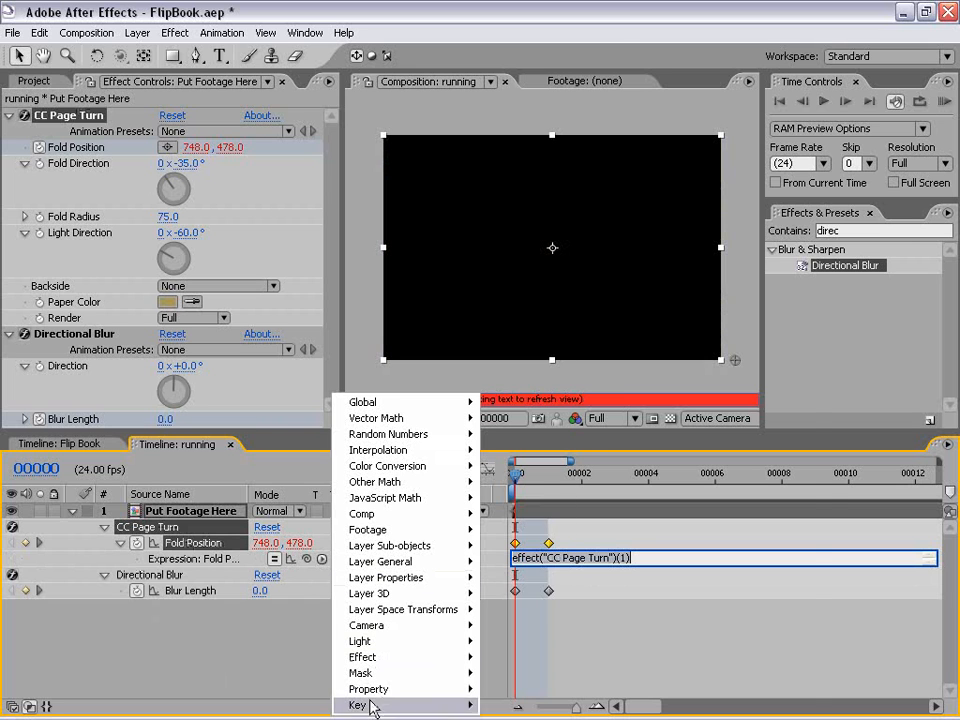
mouse_move(371, 691)
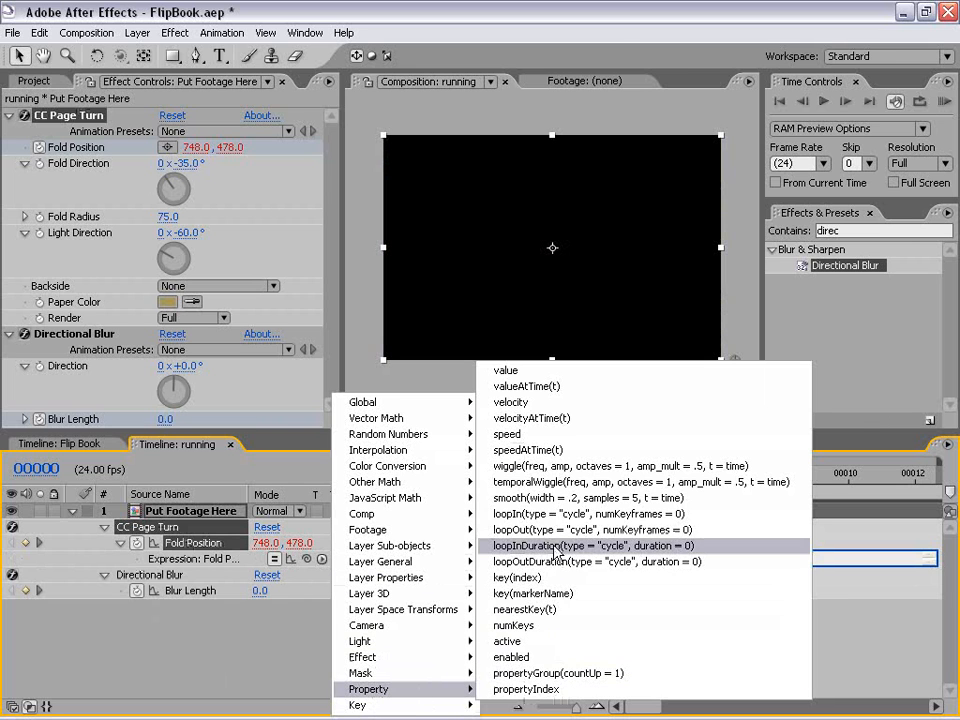
left_click(714, 541)
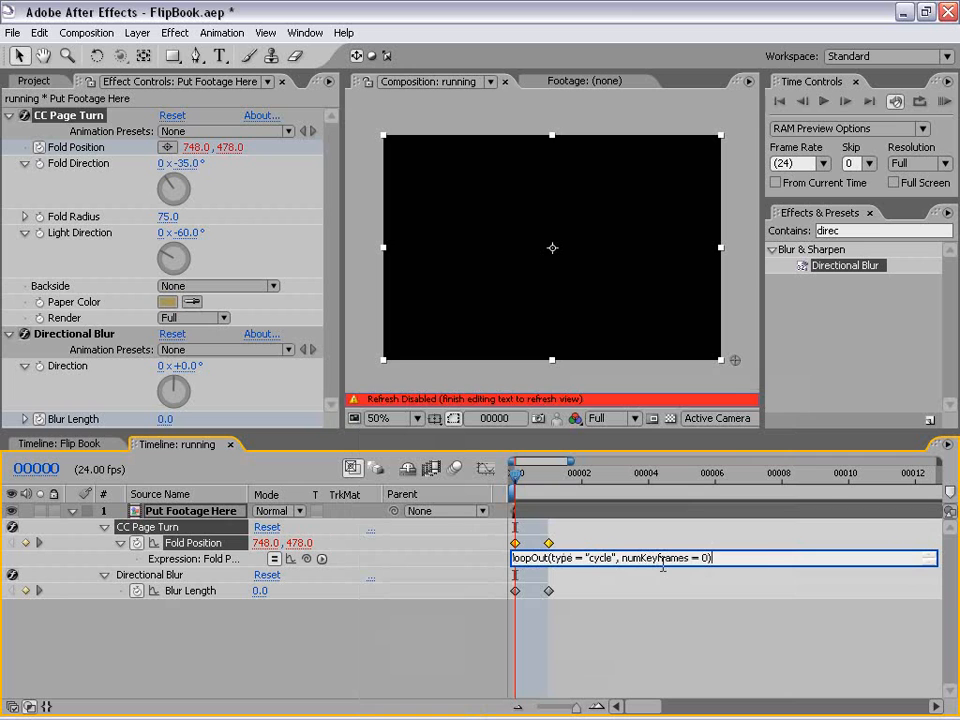
left_click(621, 653)
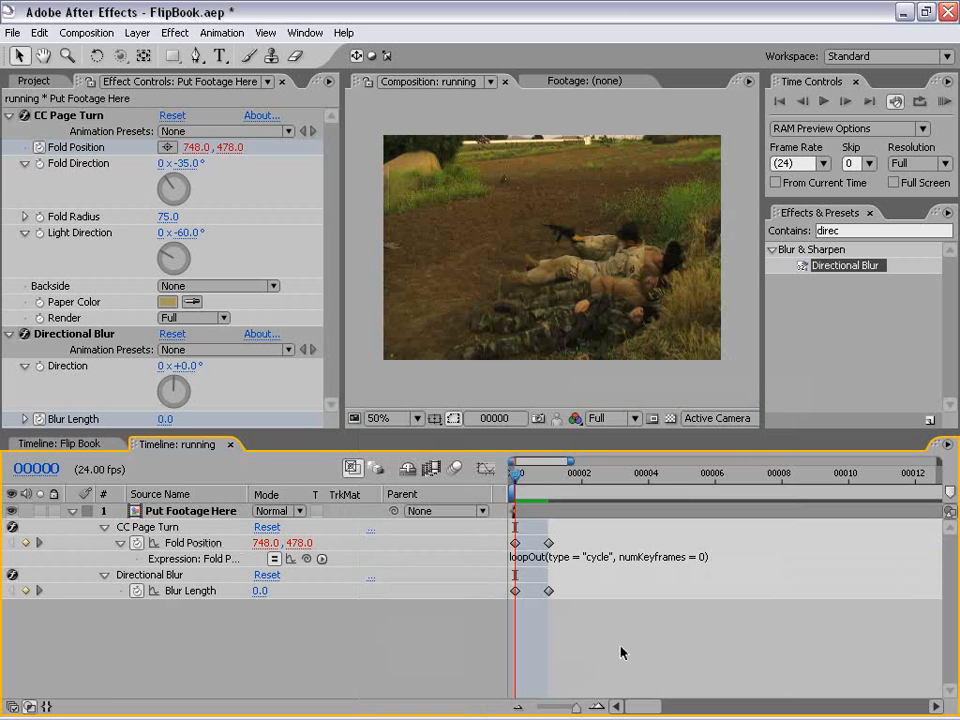
Step: Add the expression loopOut(type = "cycle", numKeyframes = 0) to the Directional Blur's Blur Length
left_click(136, 592, "alt")
left_click(321, 607)
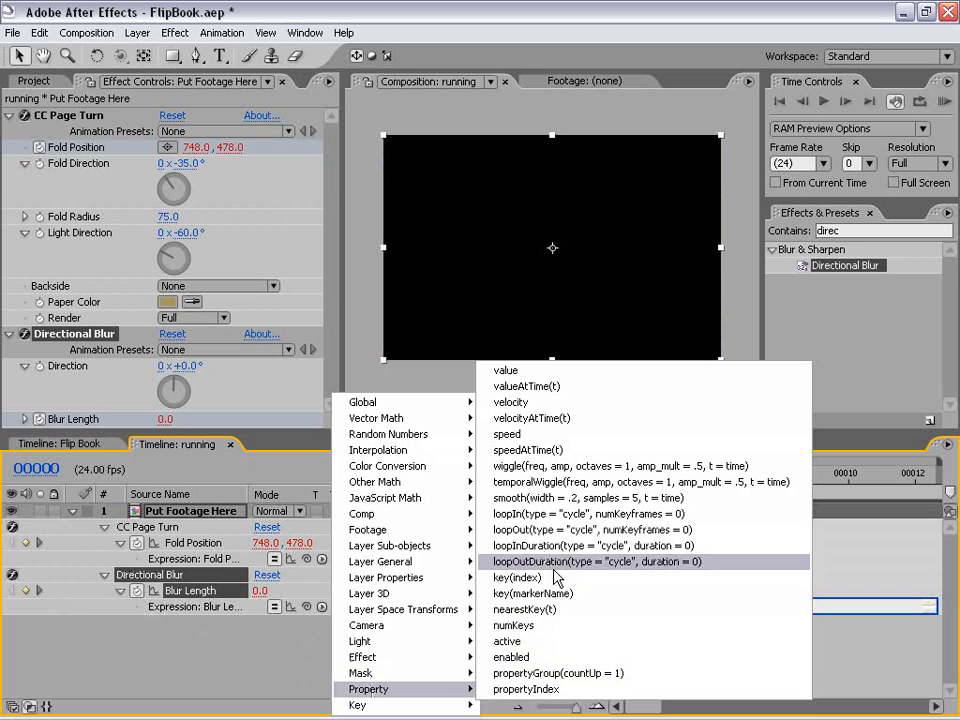
left_click(730, 529)
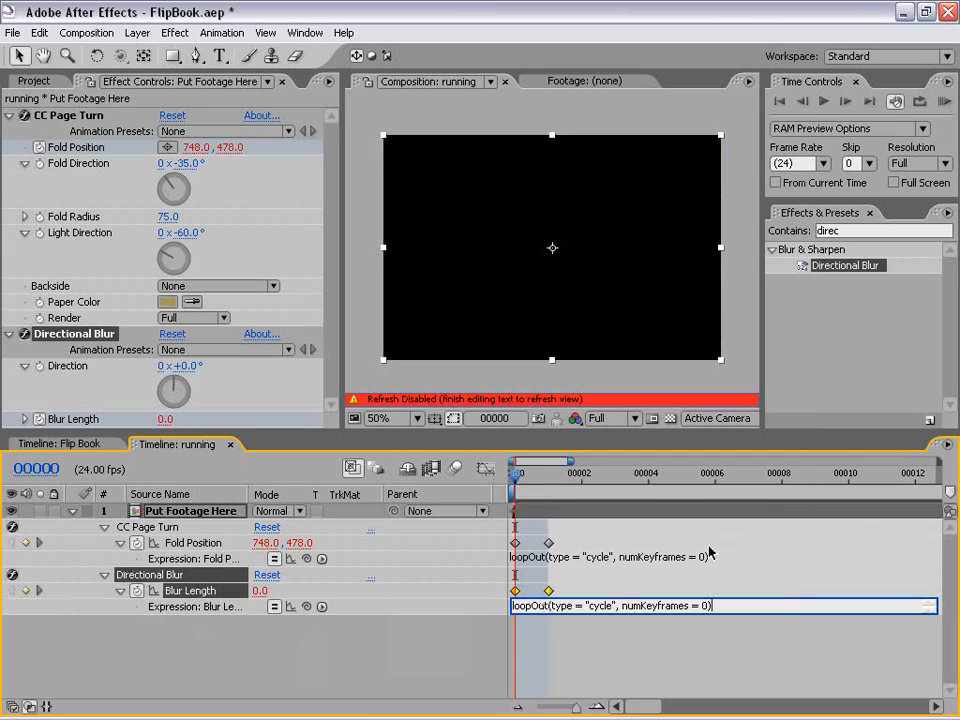
left_click(621, 649)
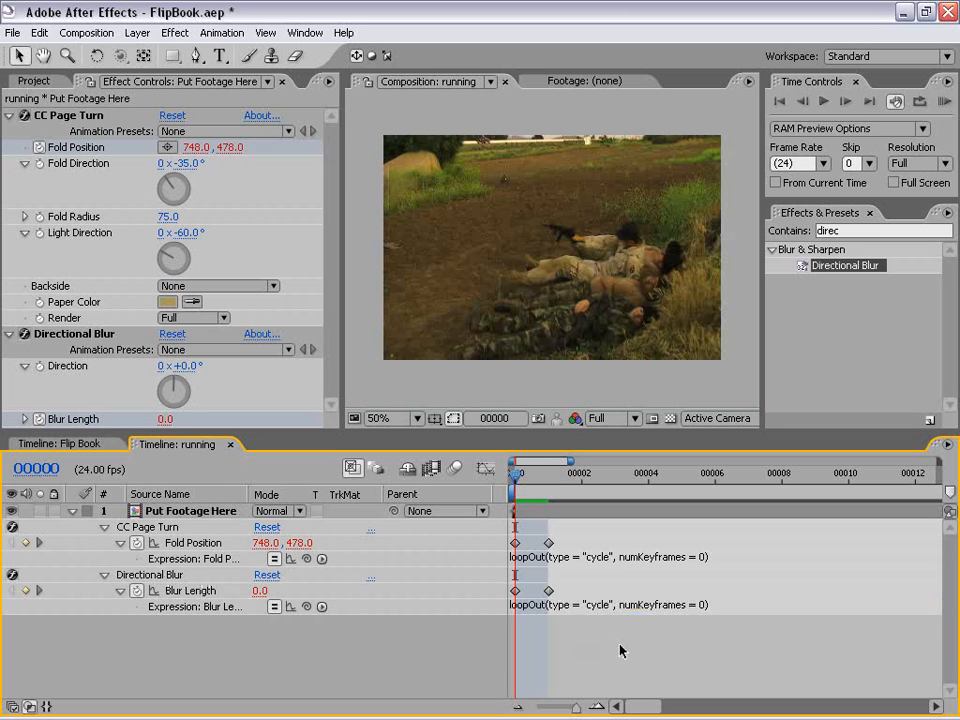
Step: Move the end keyframes of Fold Position and Blur Length to frame 10 and preview the page turn at frame 4
mouse_move(523, 481)
left_mouse_down()
mouse_move(782, 483)
mouse_move(515, 486)
left_mouse_up()
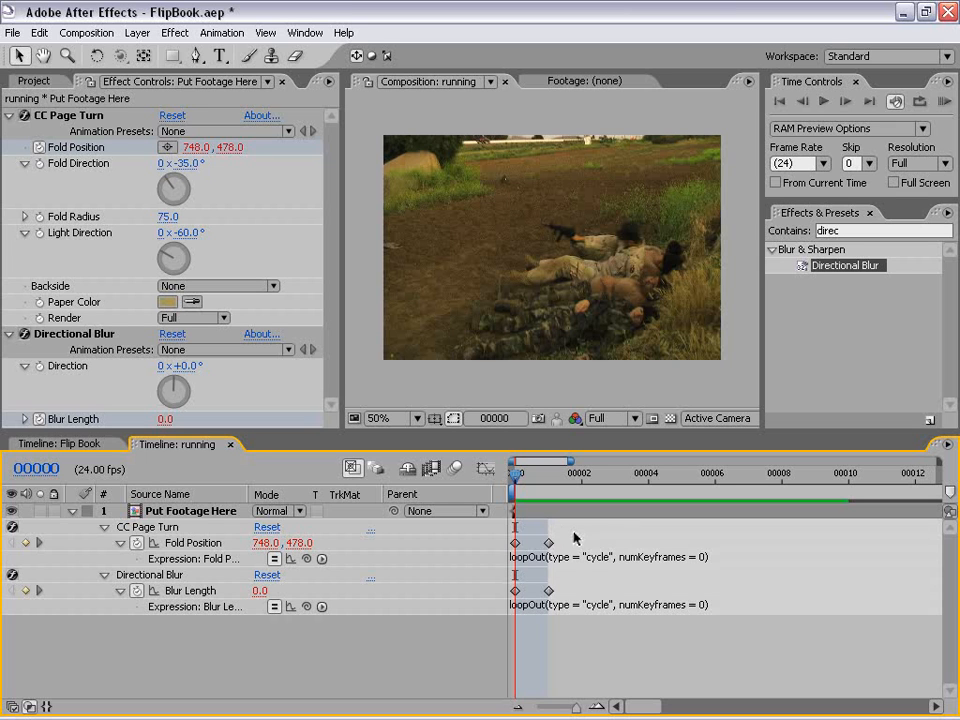
left_click_drag(578, 528, 548, 600)
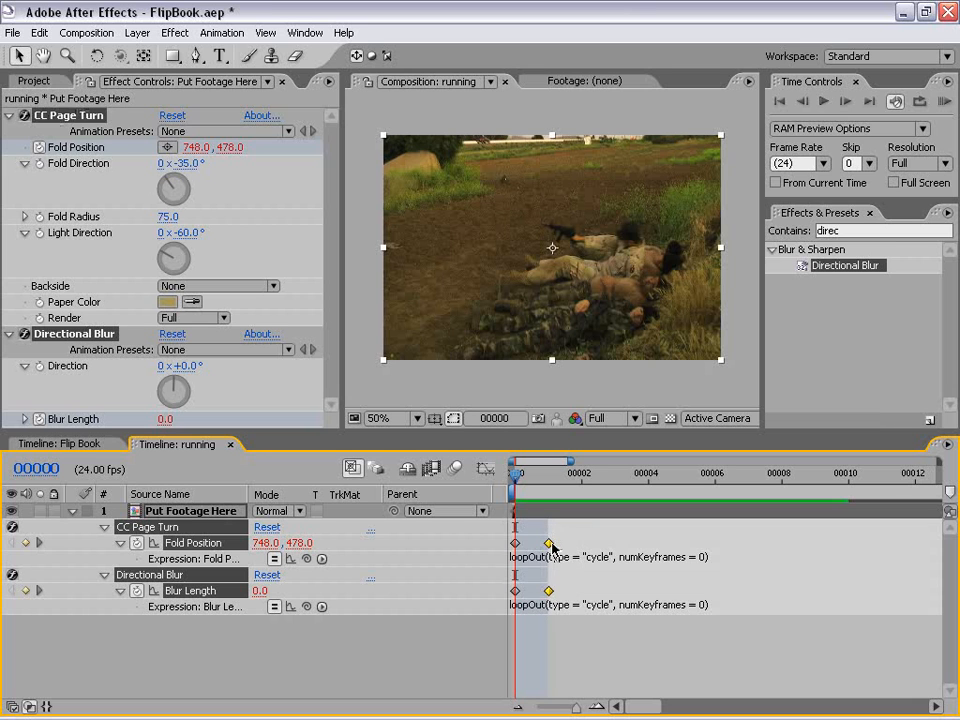
left_click_drag(549, 544, 852, 548)
left_click_drag(515, 475, 658, 489)
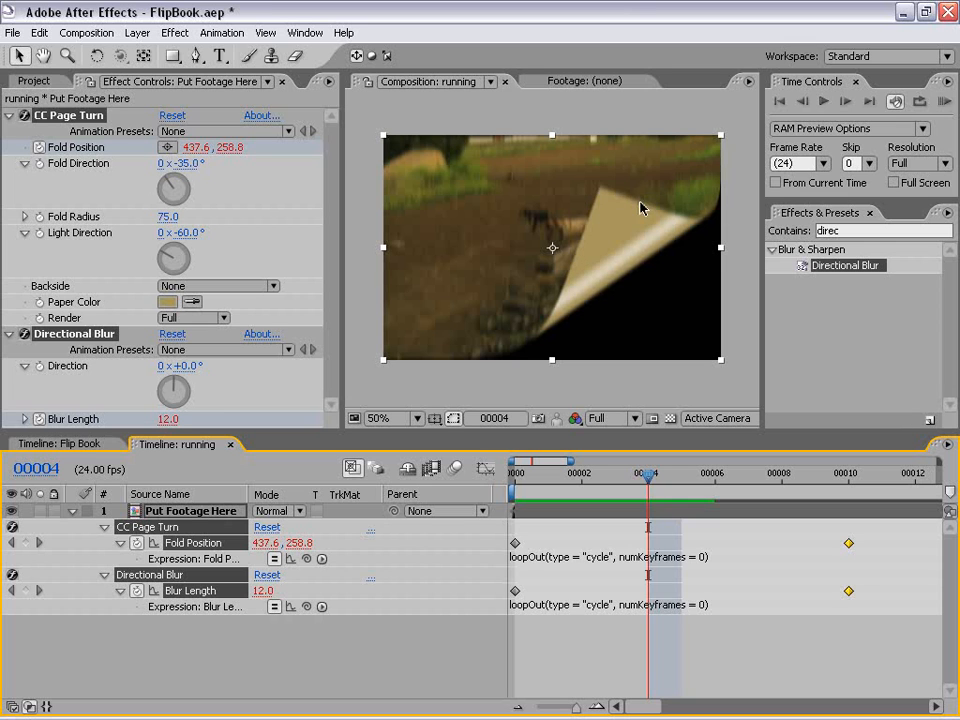
left_click(578, 686)
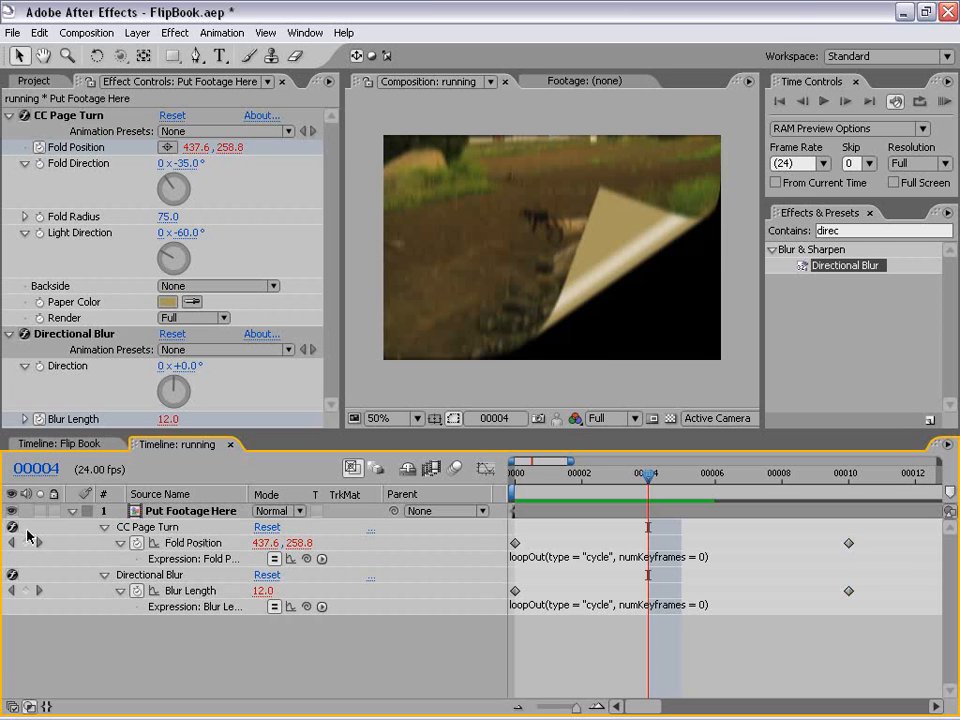
Step: Duplicate the Put Footage Here layer and reveal the copy's expression-driven effect properties
left_click(170, 514)
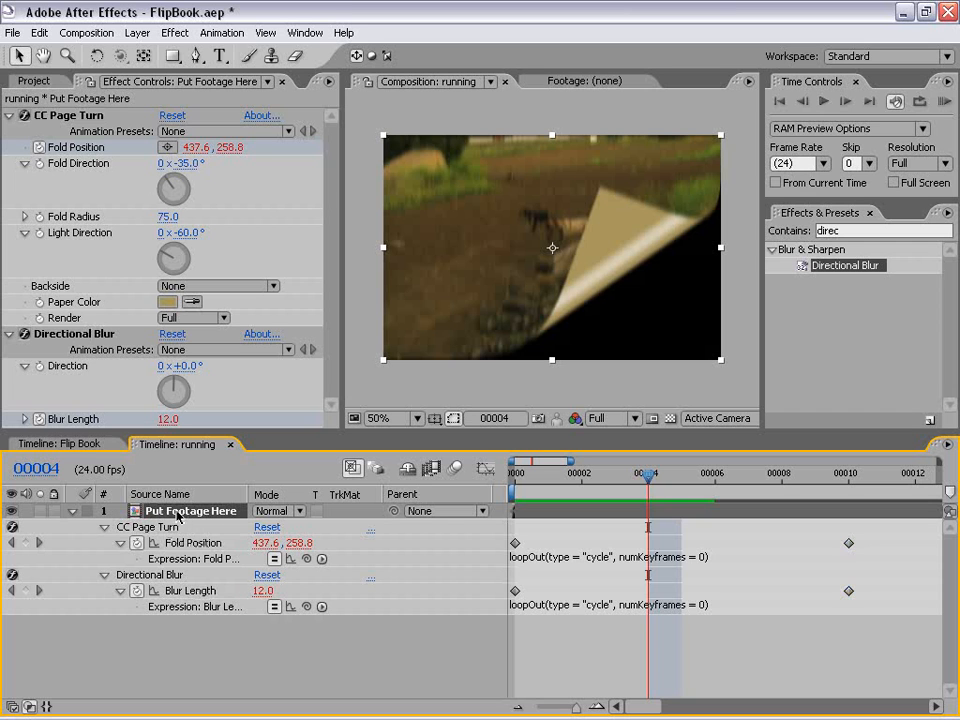
left_click(40, 34)
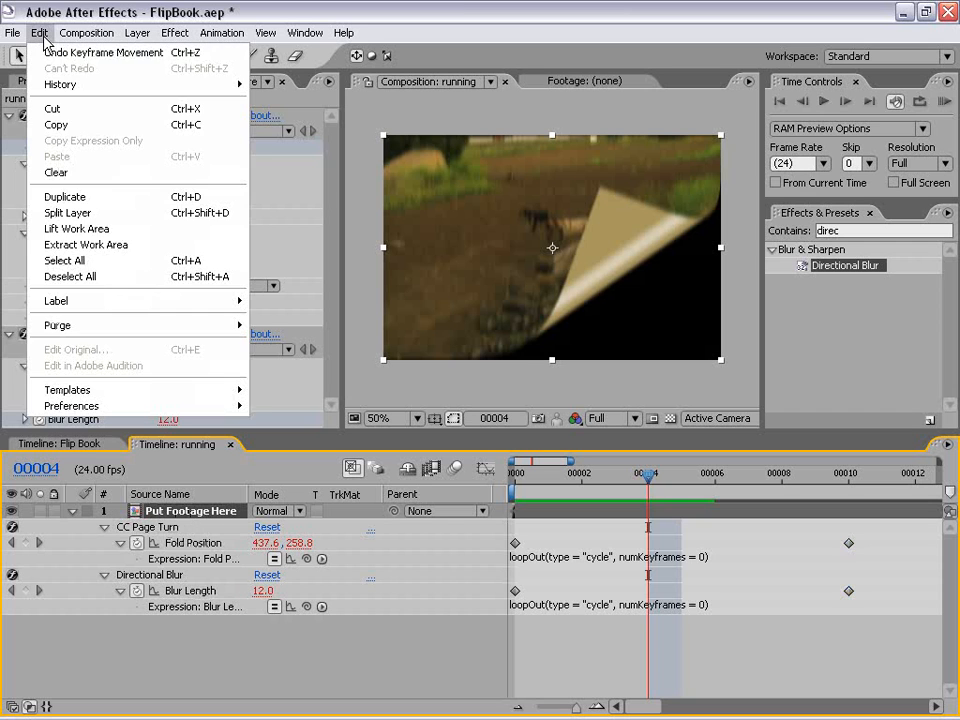
left_click(105, 199)
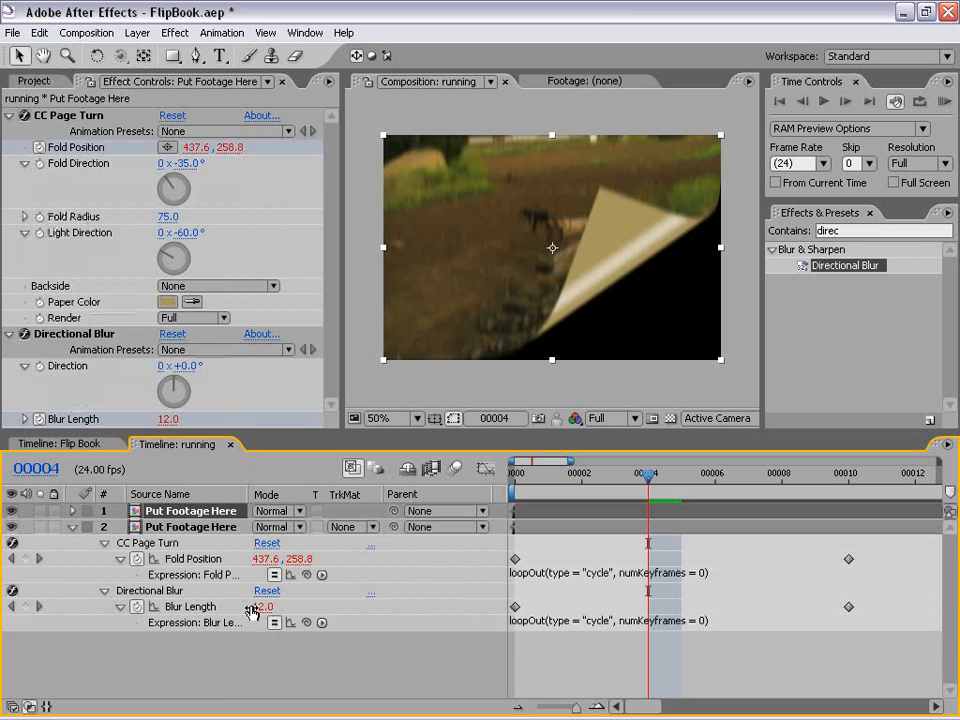
key("e")
key("e")
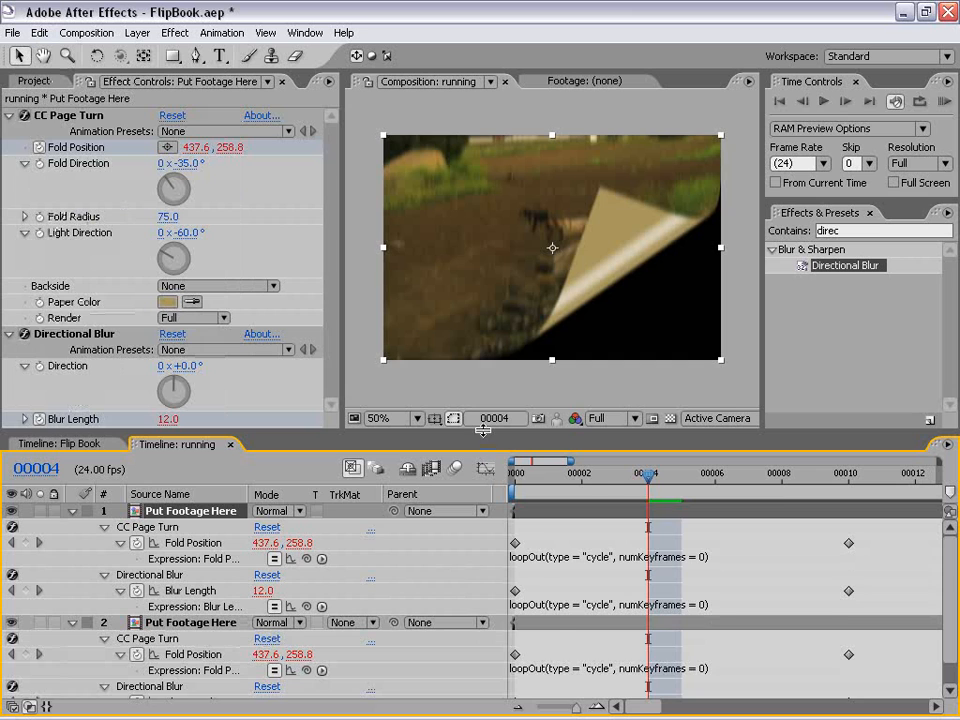
left_click_drag(483, 430, 483, 413)
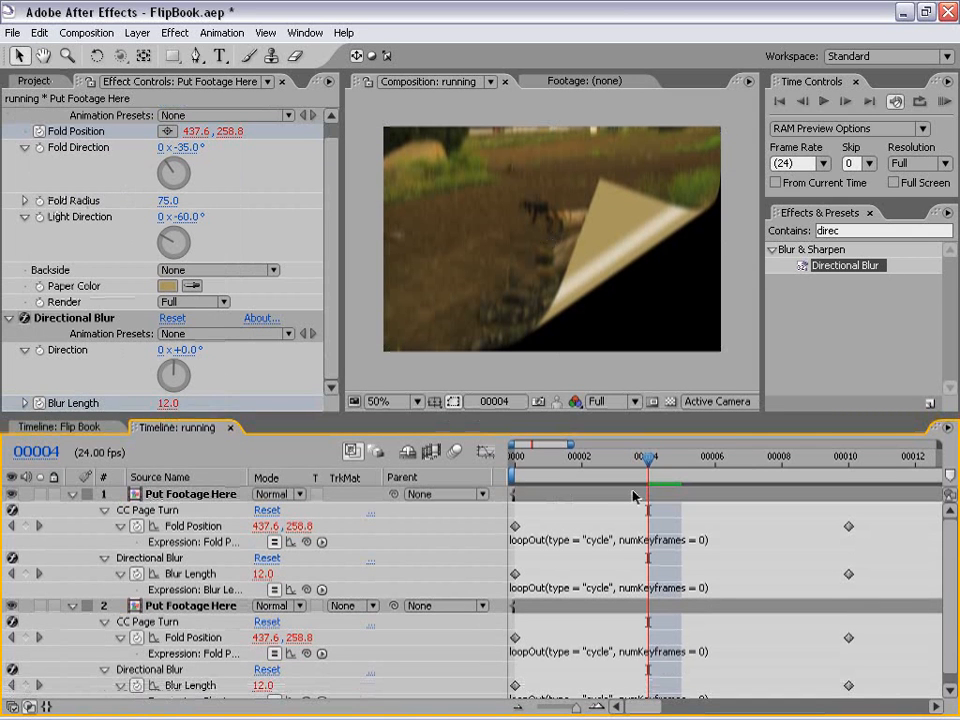
Step: Set the upper Put Footage Here layer's CC Page Turn to render Backside, checking it with the lower layer briefly hidden
left_click(633, 497)
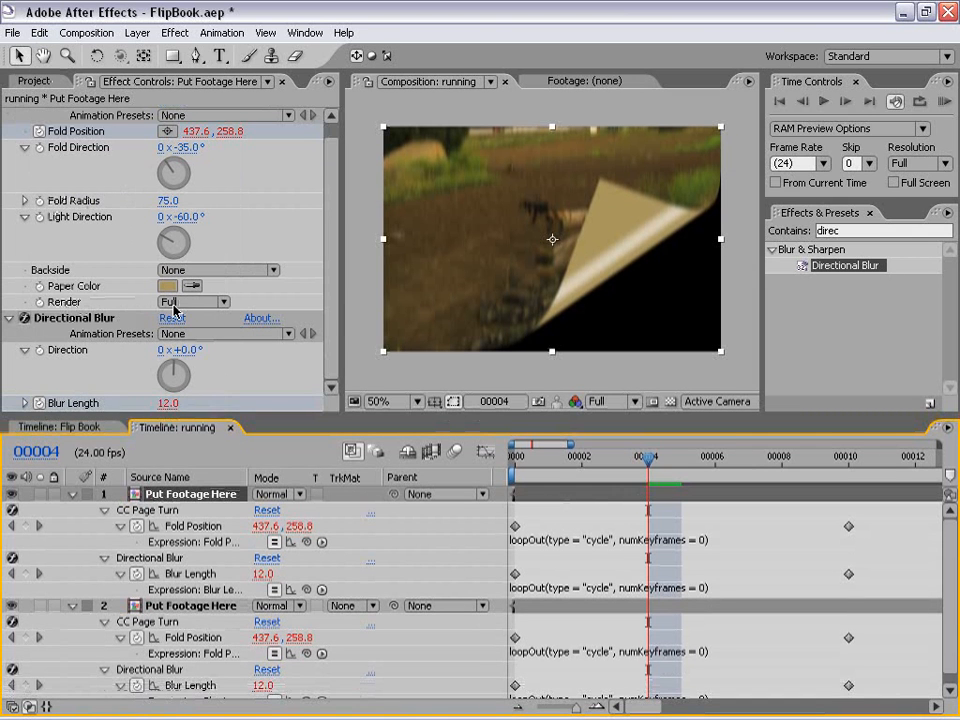
scroll(170, 315, "up", 1)
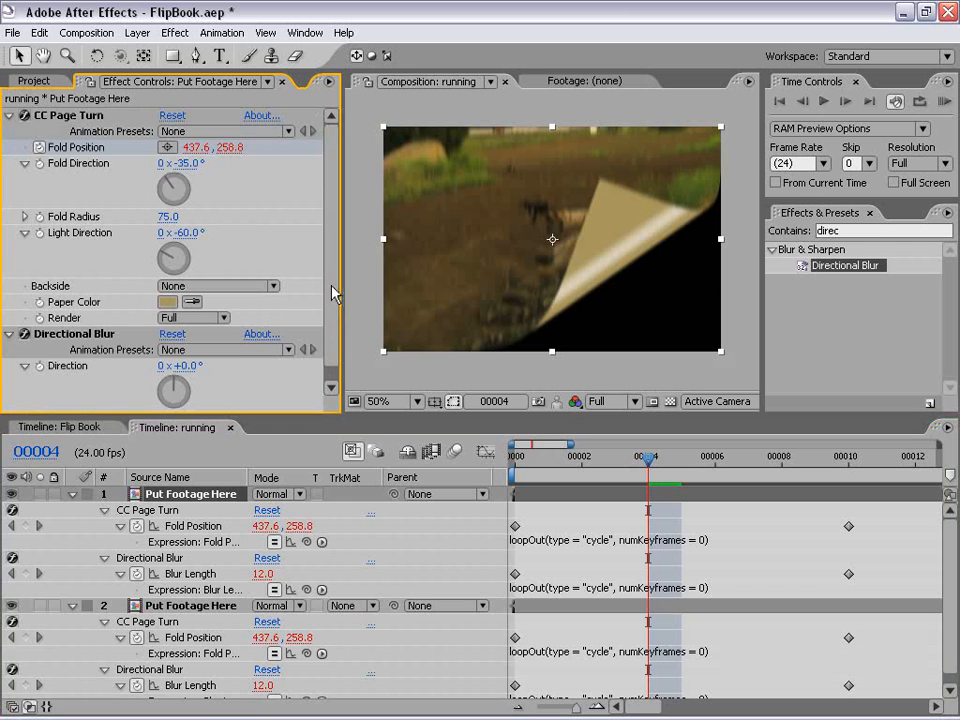
left_click(168, 318)
left_click(210, 338)
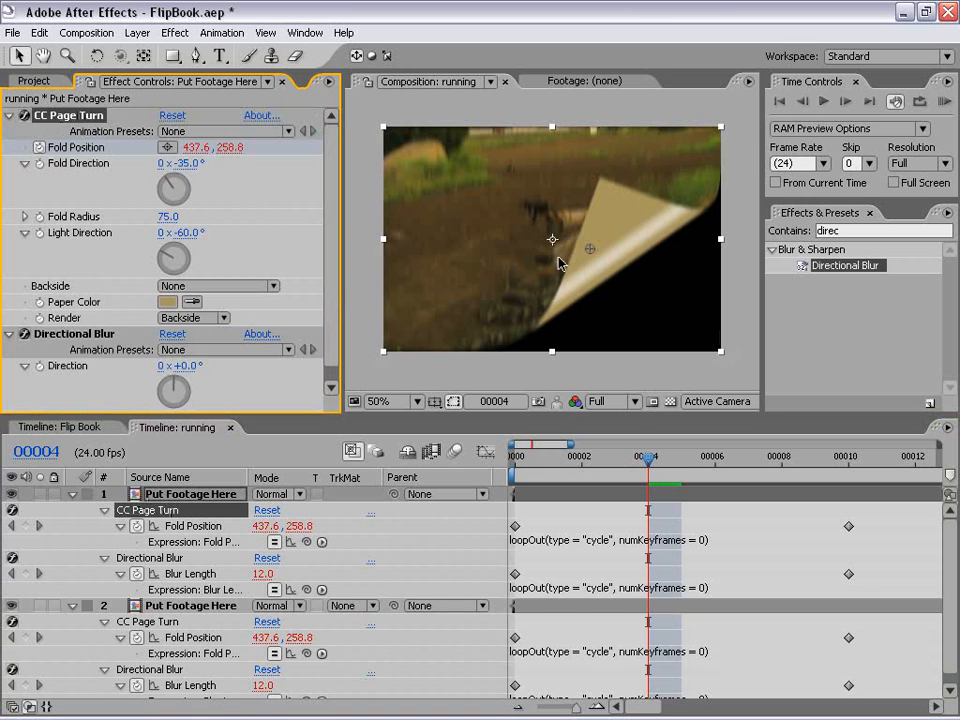
left_click(11, 606)
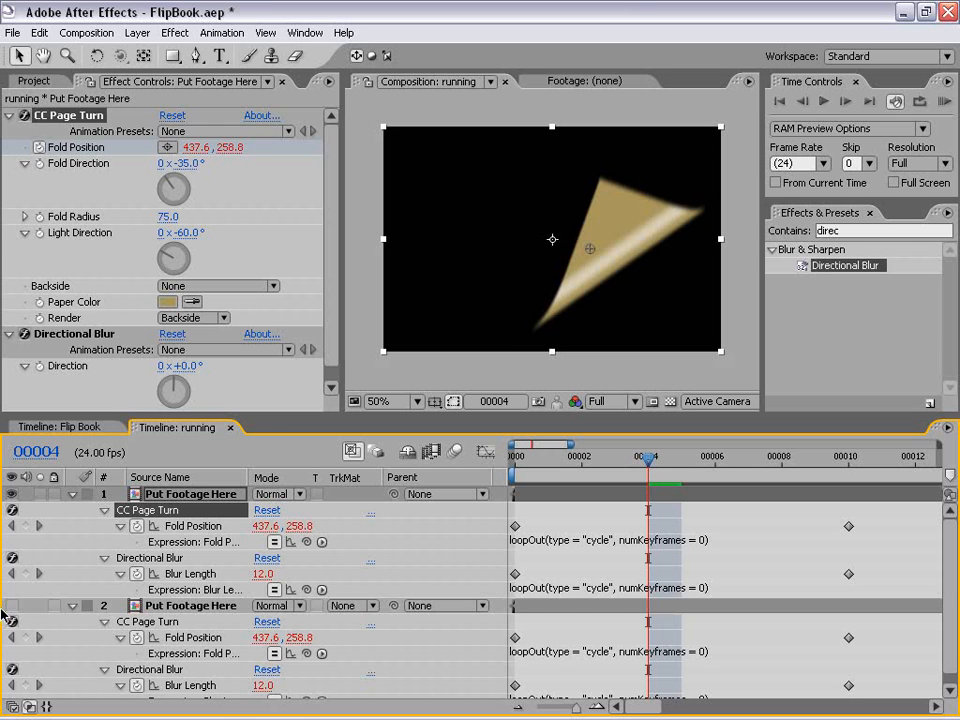
left_click(11, 606)
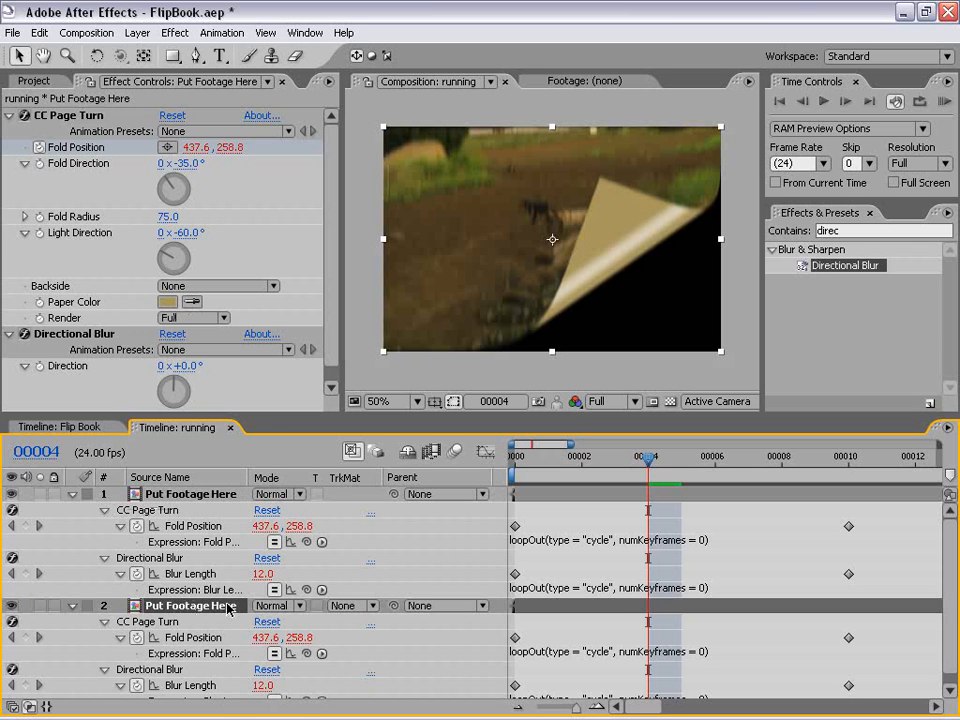
Step: Set the lower Put Footage Here layer's CC Page Turn to render Frontside, checking it by toggling layer visibility
left_click(180, 321)
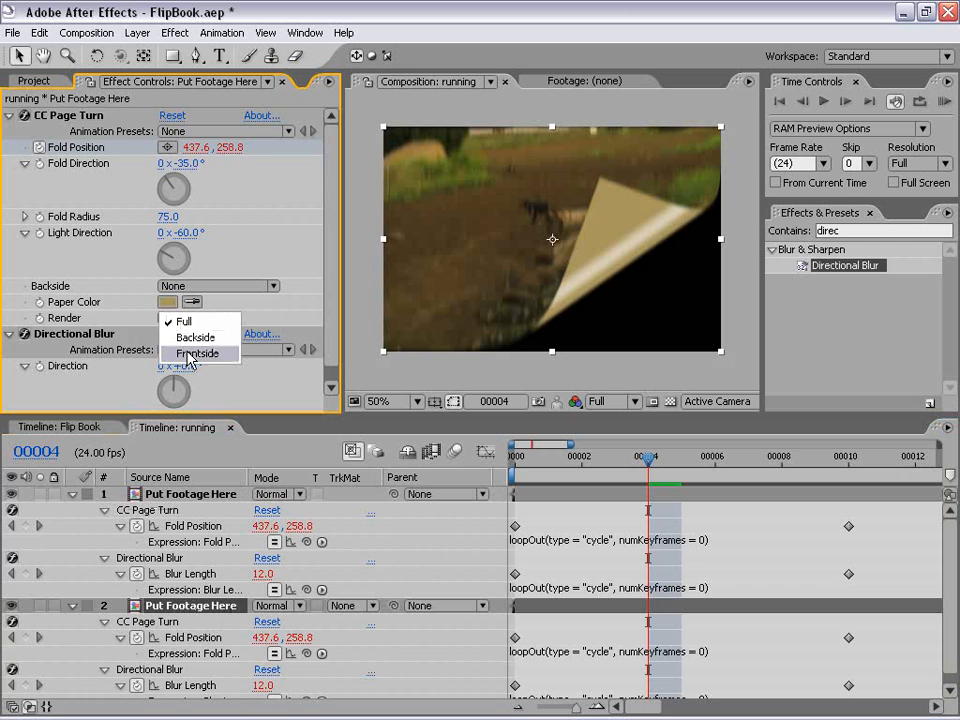
left_click(184, 355)
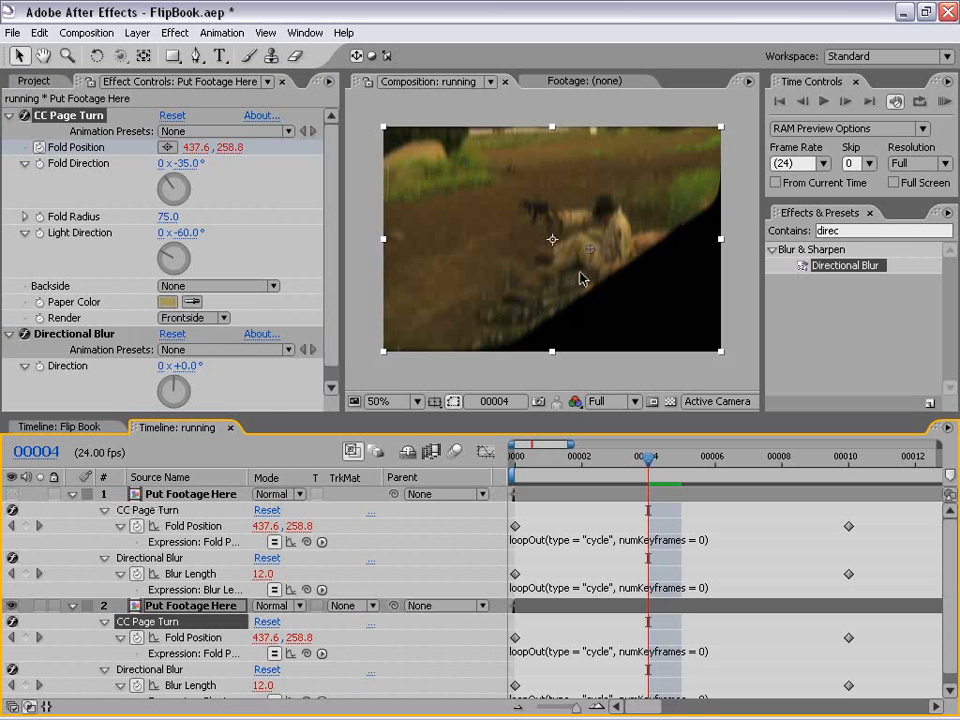
left_click(12, 494)
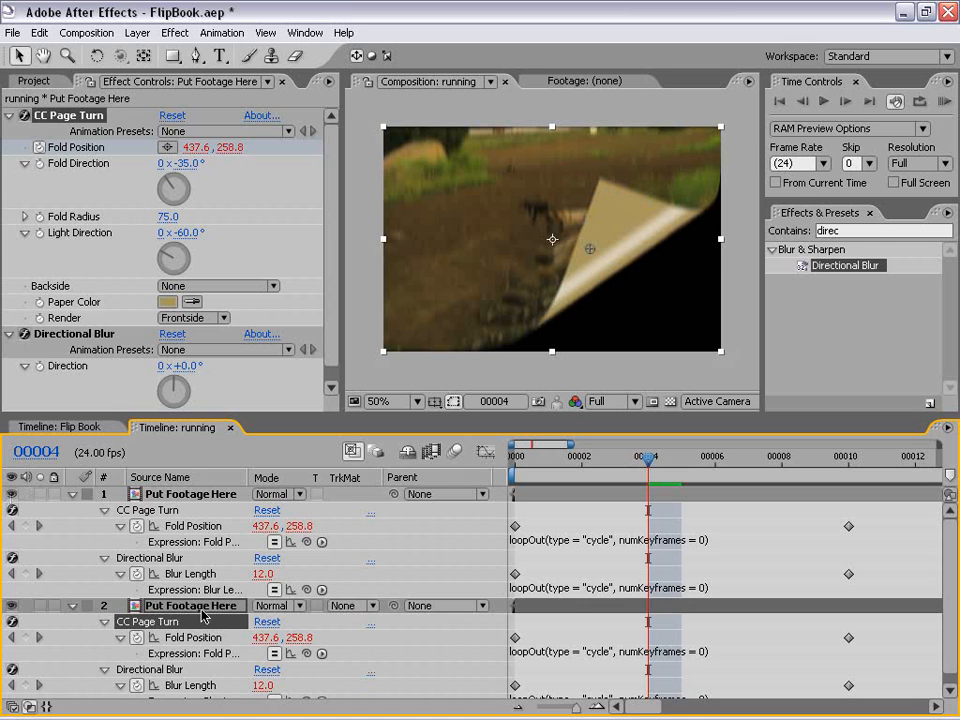
left_click(12, 606)
left_click(12, 606)
Step: Find the Drop Shadow effect and apply it to the upper Put Footage Here layer
left_click(193, 494)
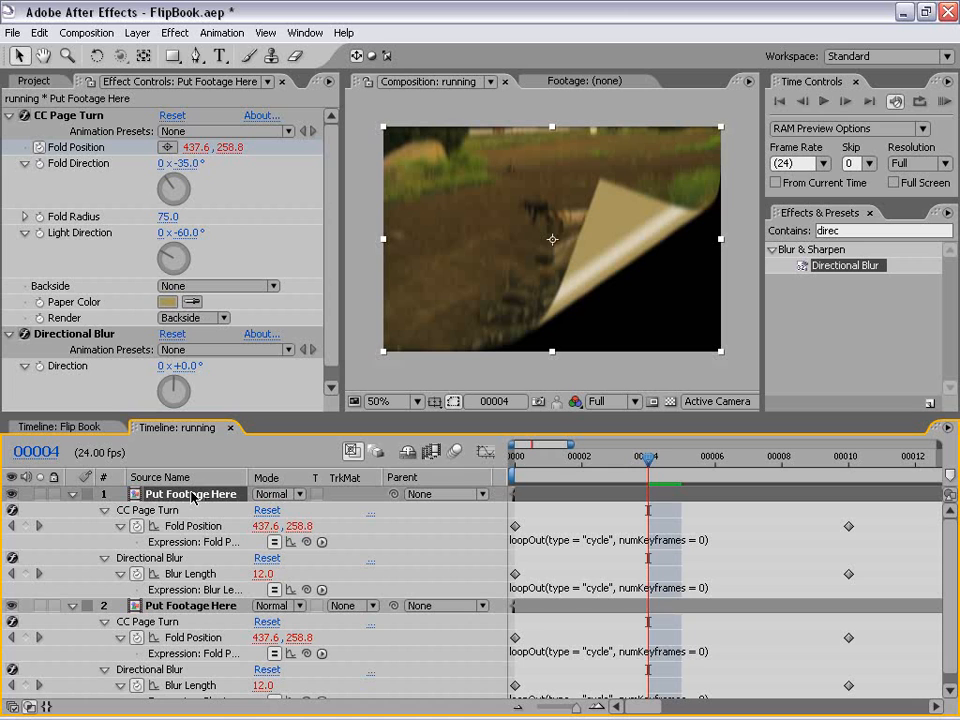
left_click(781, 235)
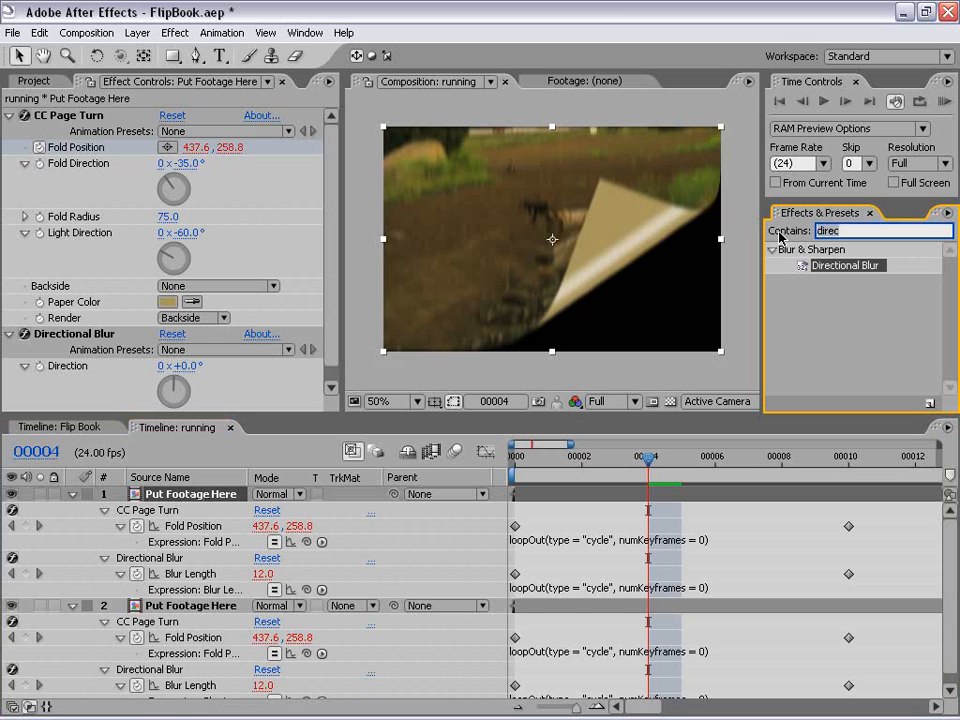
type("drop")
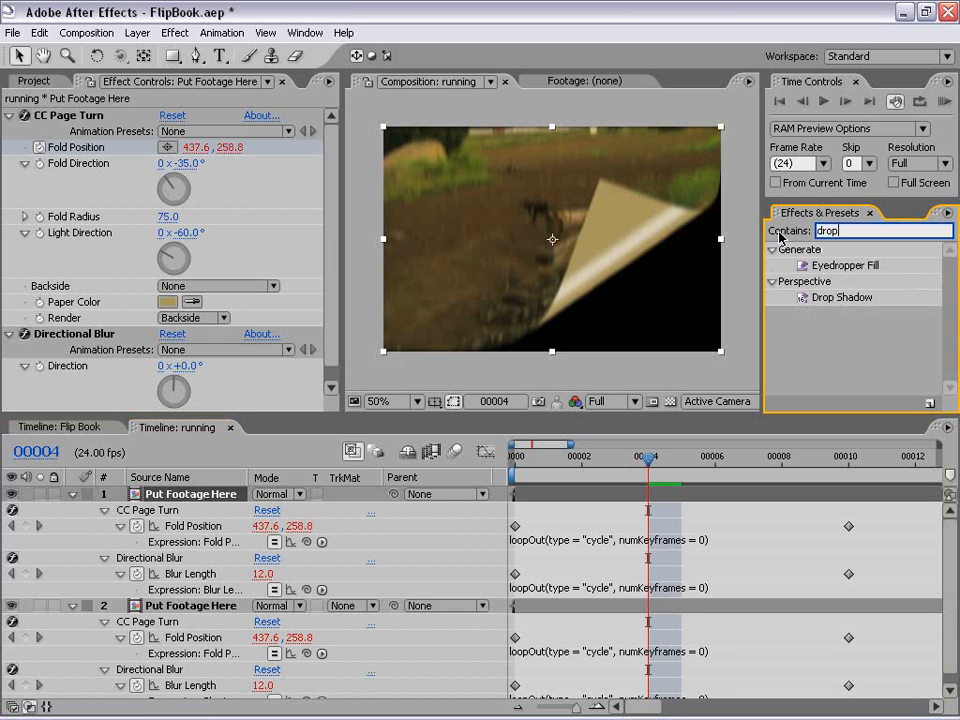
left_click(840, 298)
left_click_drag(843, 303, 649, 500)
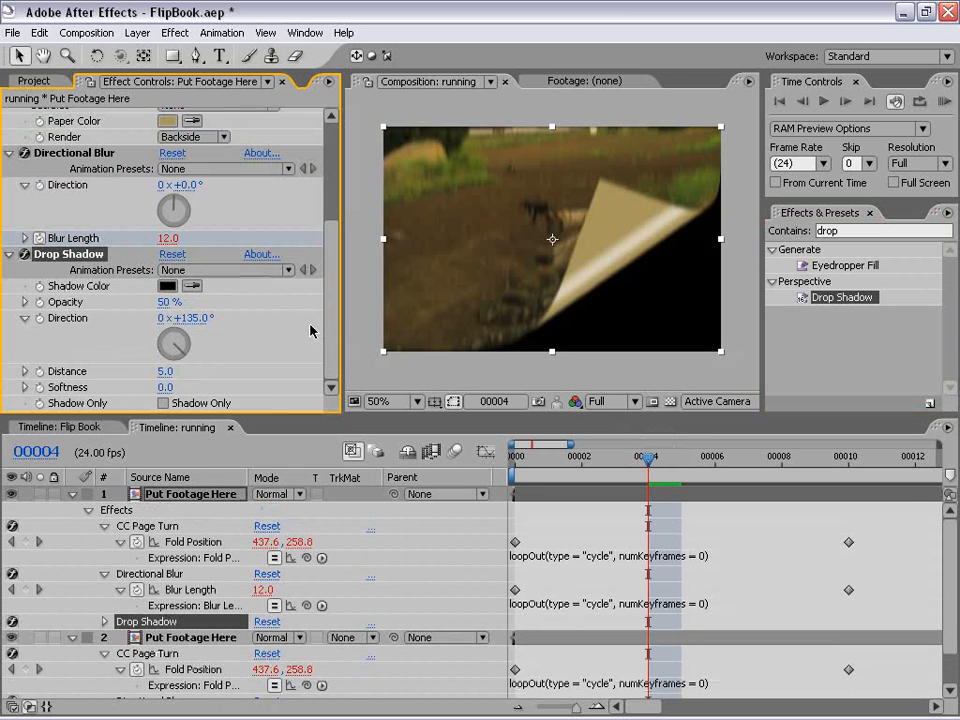
Step: Set the upper layer's Drop Shadow direction to -35° to match the fold direction
scroll(332, 321, "up", 3)
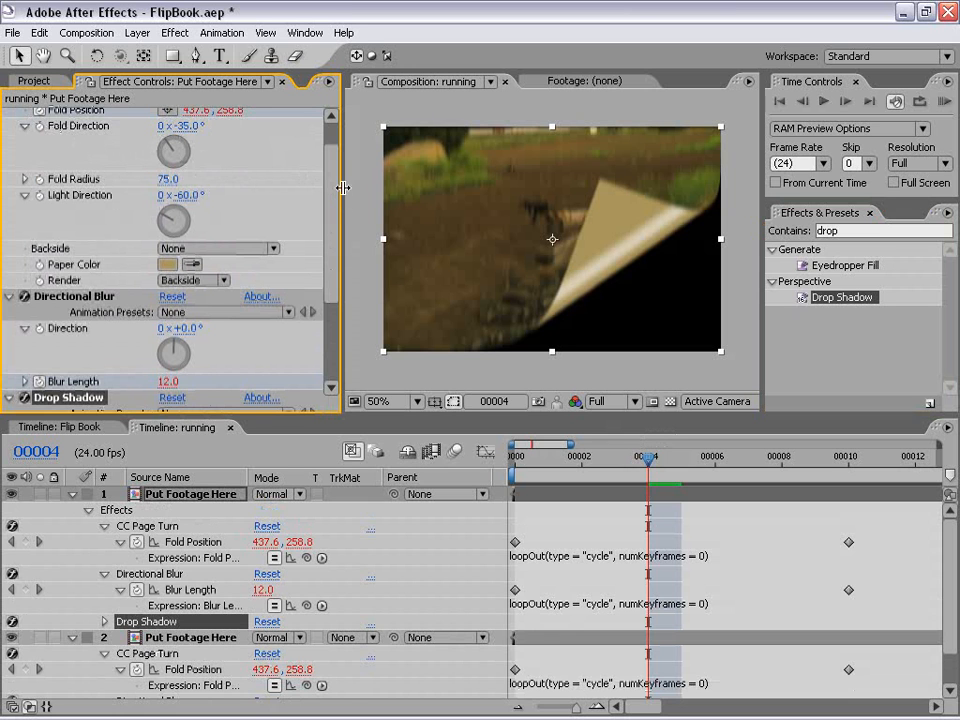
left_click_drag(335, 155, 332, 261)
left_click(205, 319)
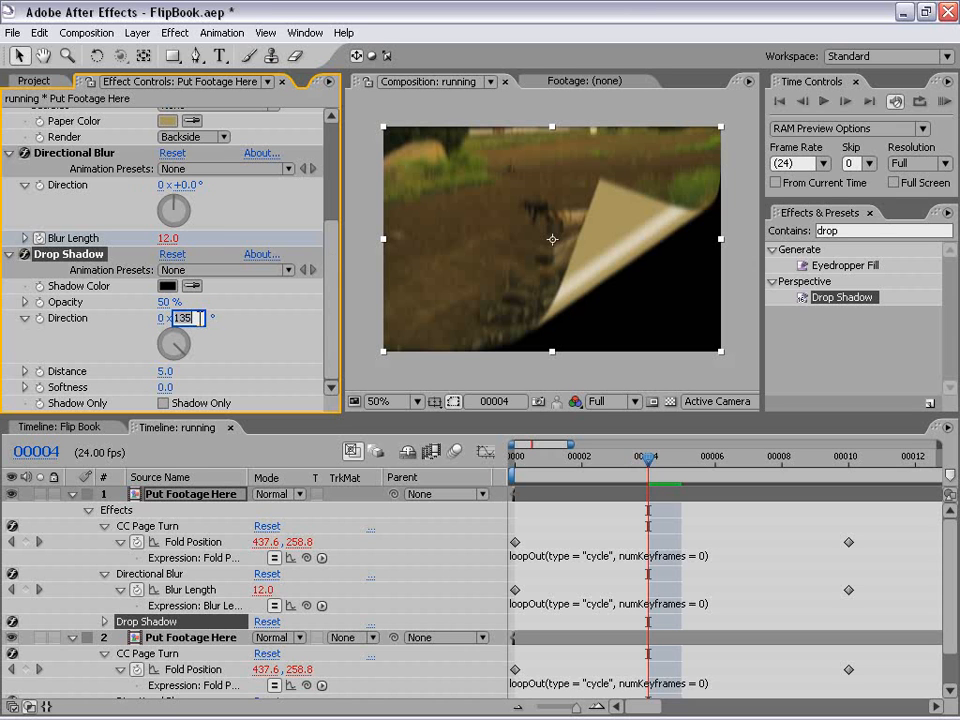
type("-35")
key("Return")
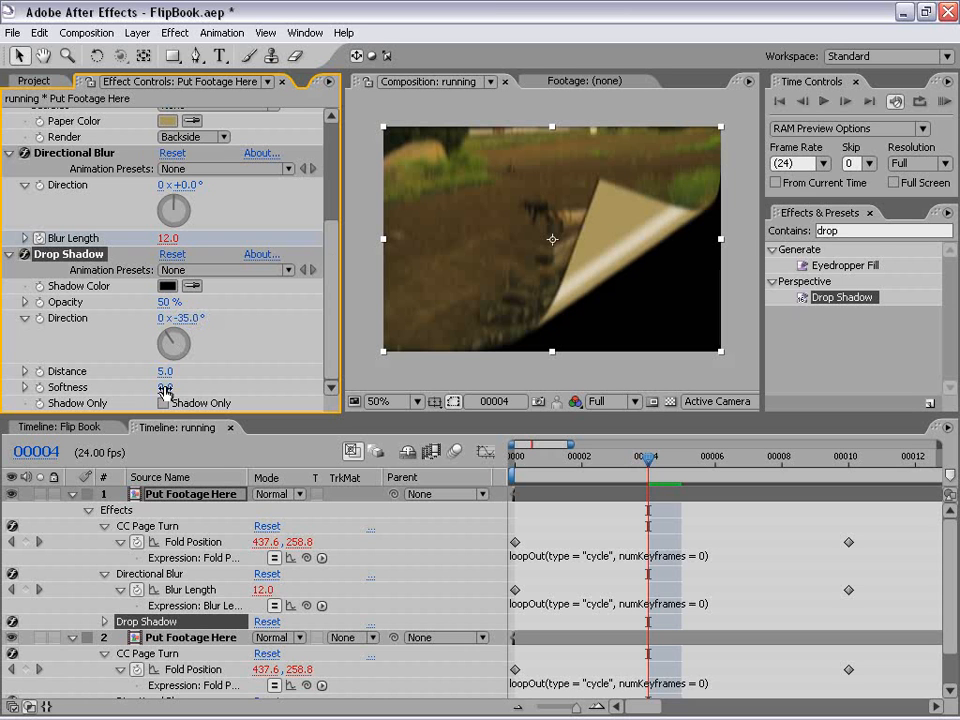
Step: Set the upper layer's Drop Shadow to softness 88, distance 25 and opacity 70%, and collapse the layer
left_click_drag(165, 387, 190, 387)
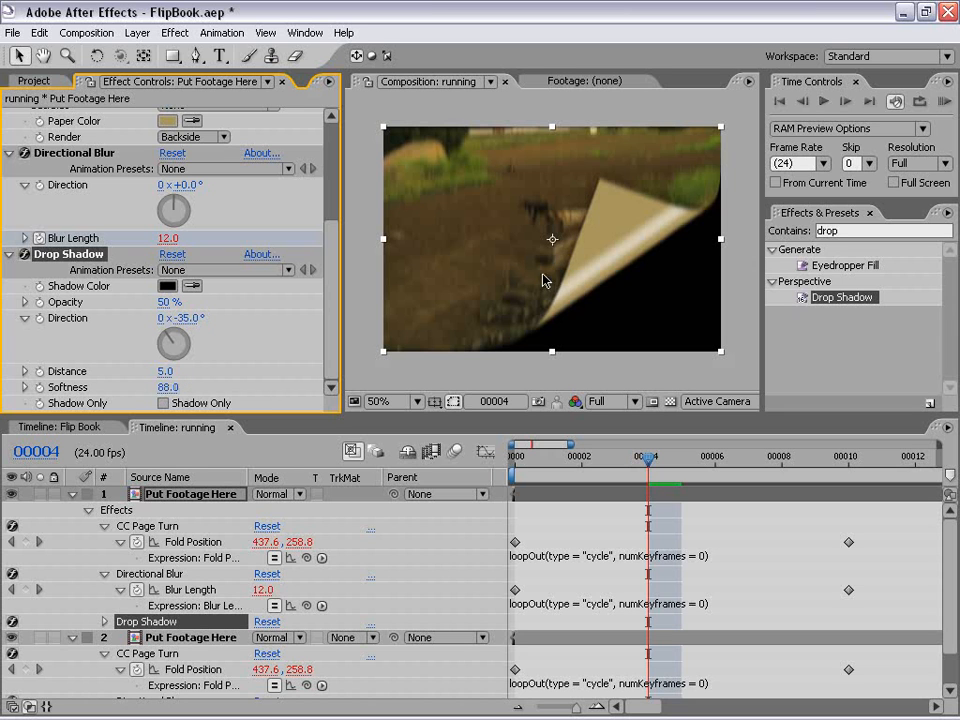
left_click_drag(166, 377, 182, 371)
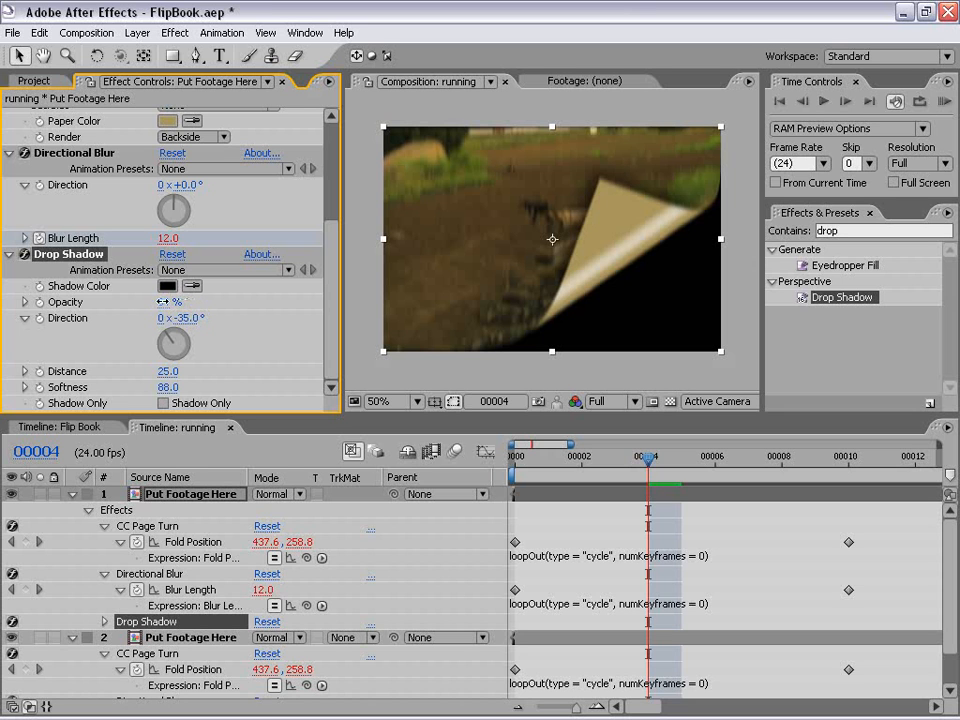
left_click(168, 302)
type("70")
key("Return")
left_click(791, 546)
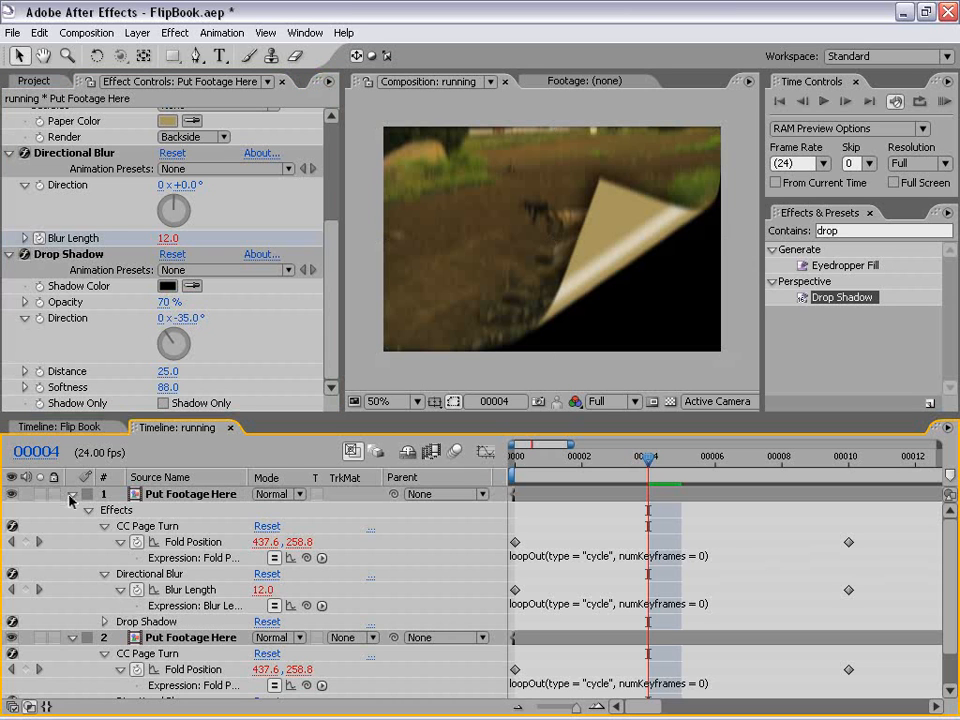
left_click(72, 494)
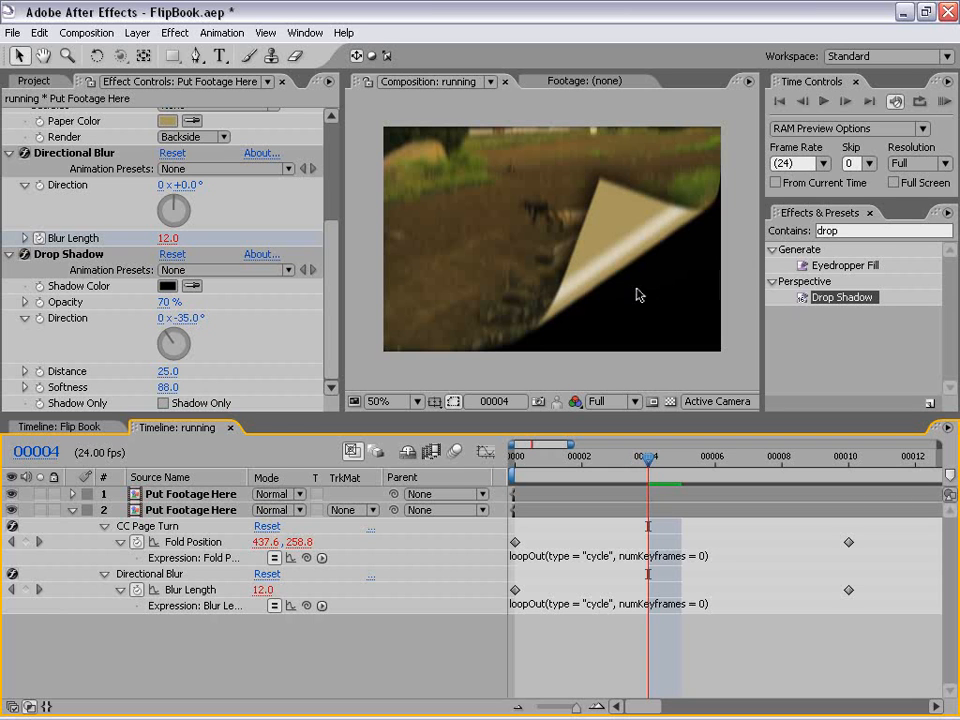
Step: Show the transparency grid and apply Drop Shadow to the lower Put Footage Here layer
left_click(670, 401)
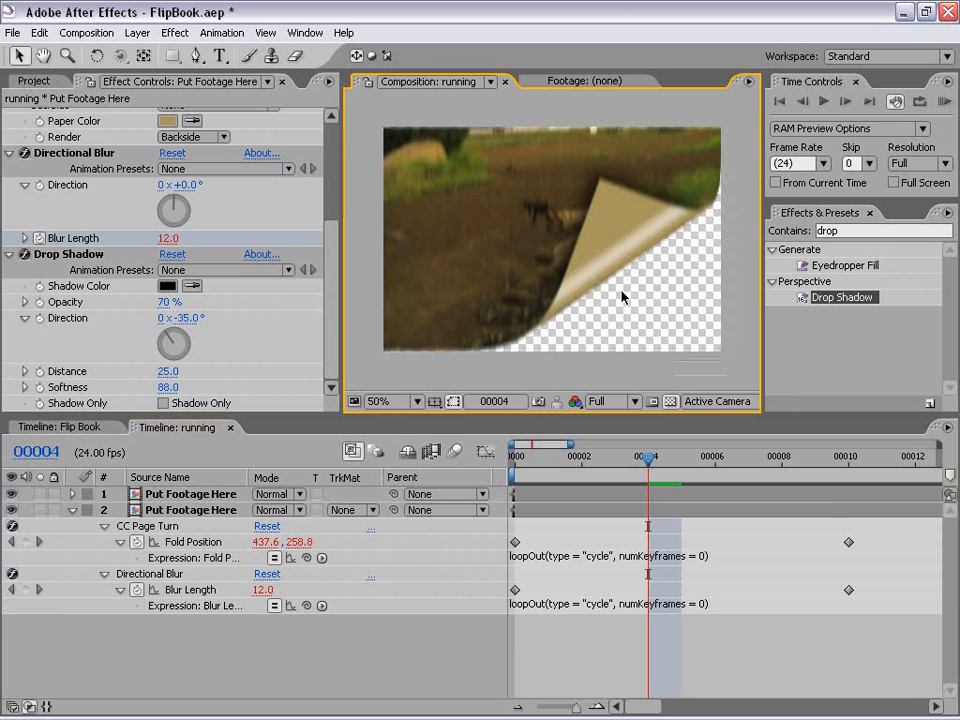
left_click_drag(853, 302, 613, 516)
left_click(613, 516)
left_click(328, 293)
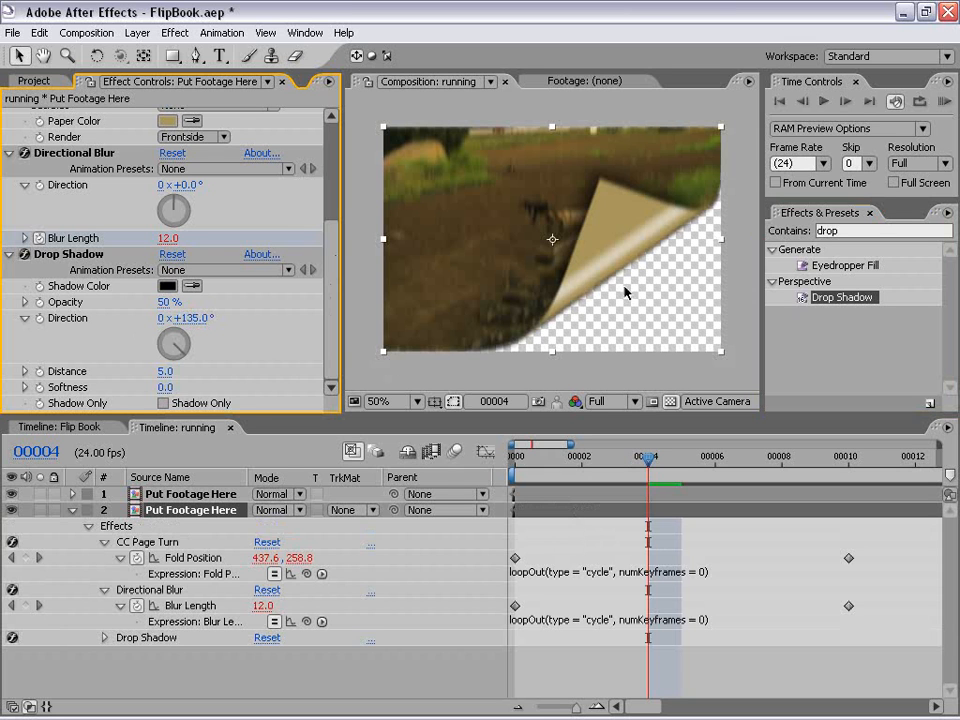
Step: Set the lower layer's Drop Shadow to distance 11, opacity 58% and softness 32, and collapse the layer
mouse_move(163, 371)
left_mouse_down()
mouse_move(175, 371)
mouse_move(167, 371)
left_mouse_up()
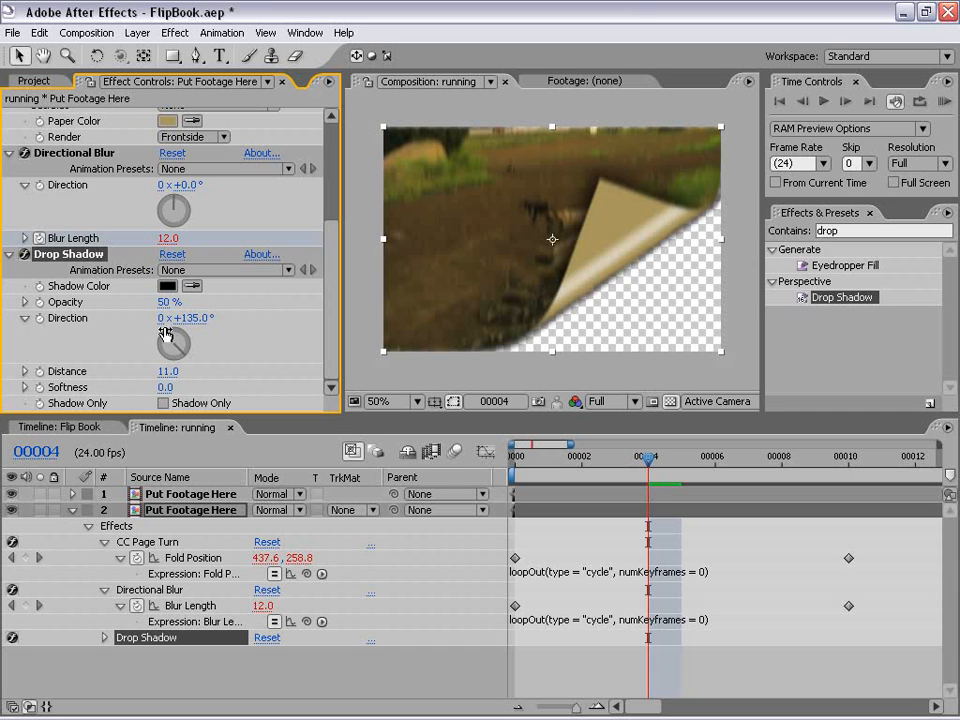
left_click_drag(167, 301, 181, 301)
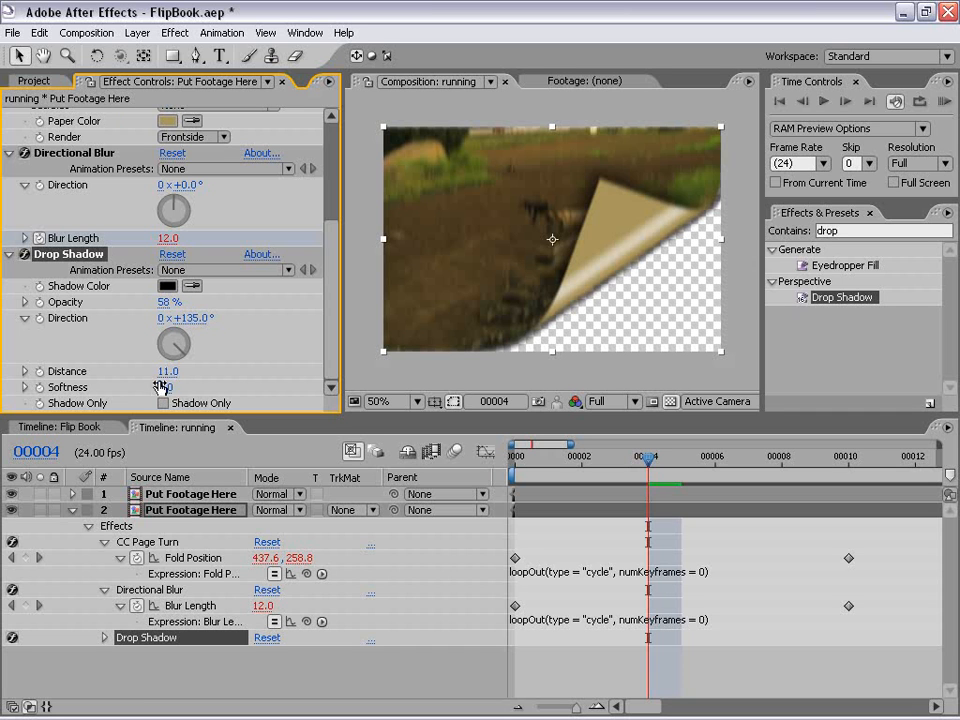
left_click_drag(164, 387, 198, 384)
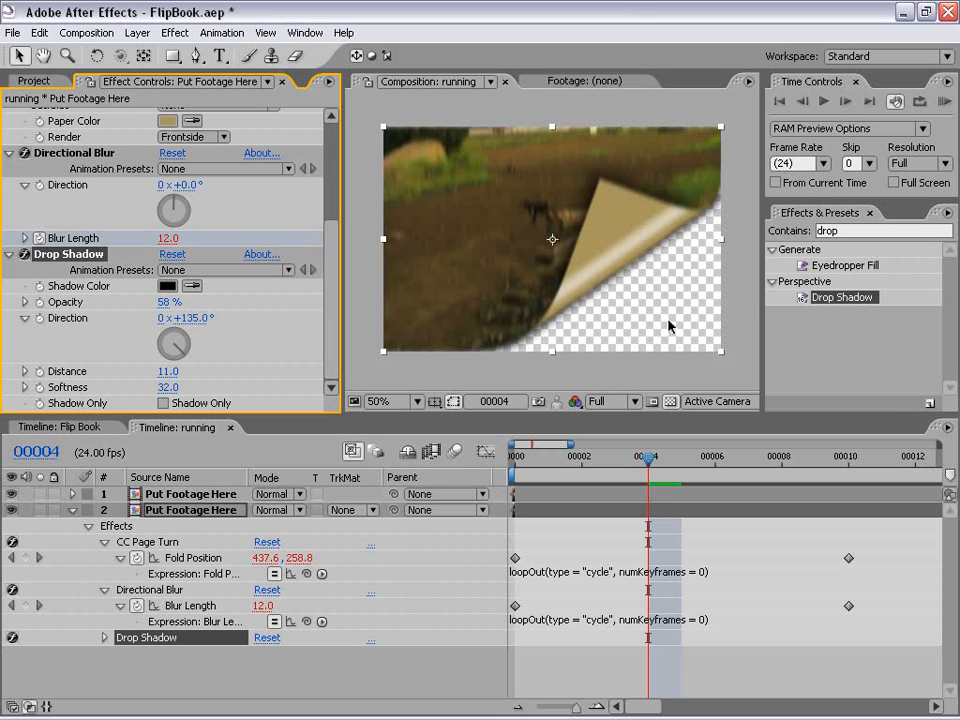
left_click(72, 510)
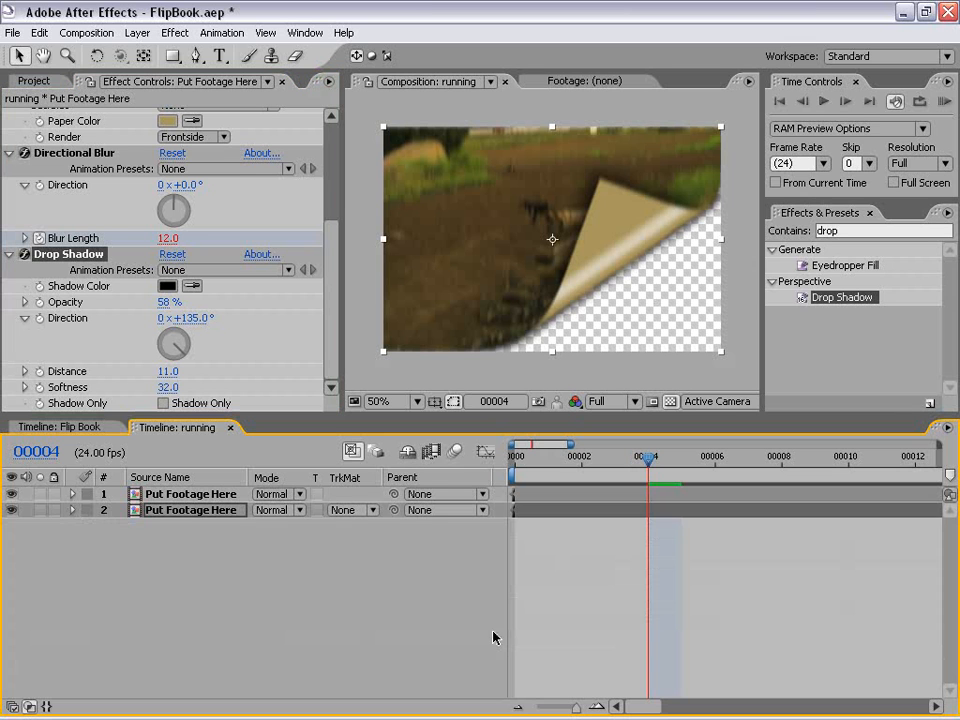
left_click(612, 497)
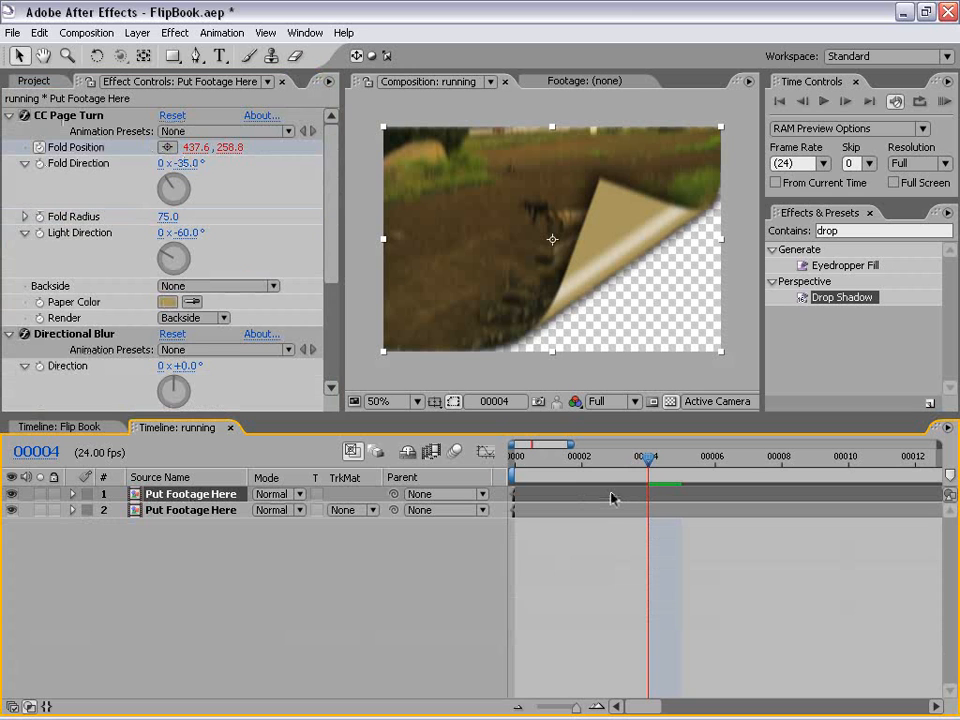
Step: Reveal both Put Footage Here layers' keyframes, move their end Fold Position and Blur Length keyframes to frame 1, and check frames 0 to 2
left_click(592, 510, "shift")
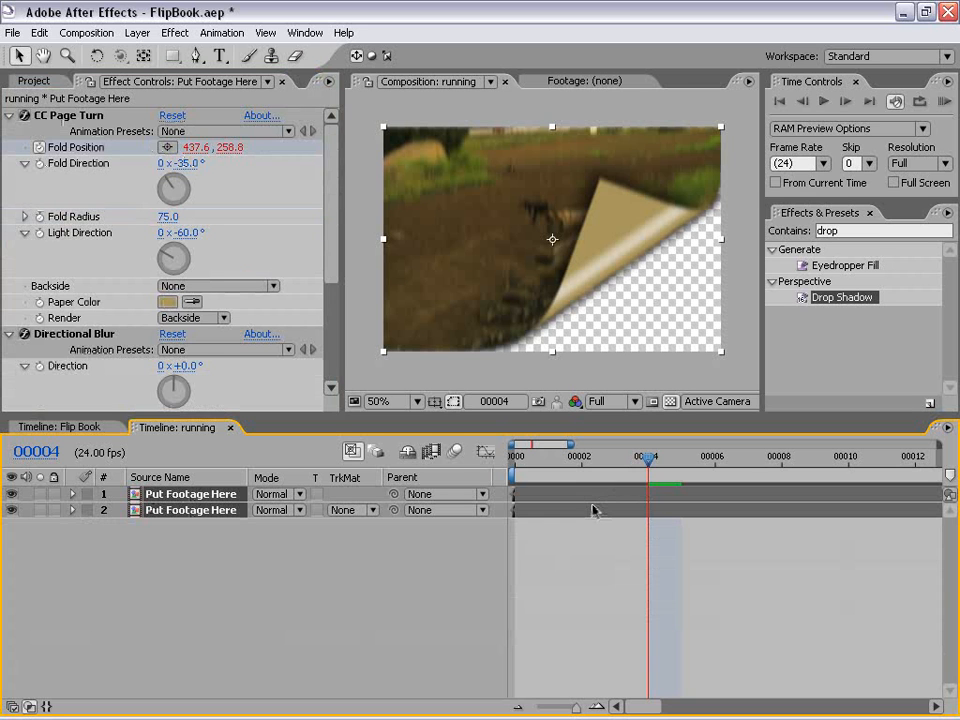
key("u")
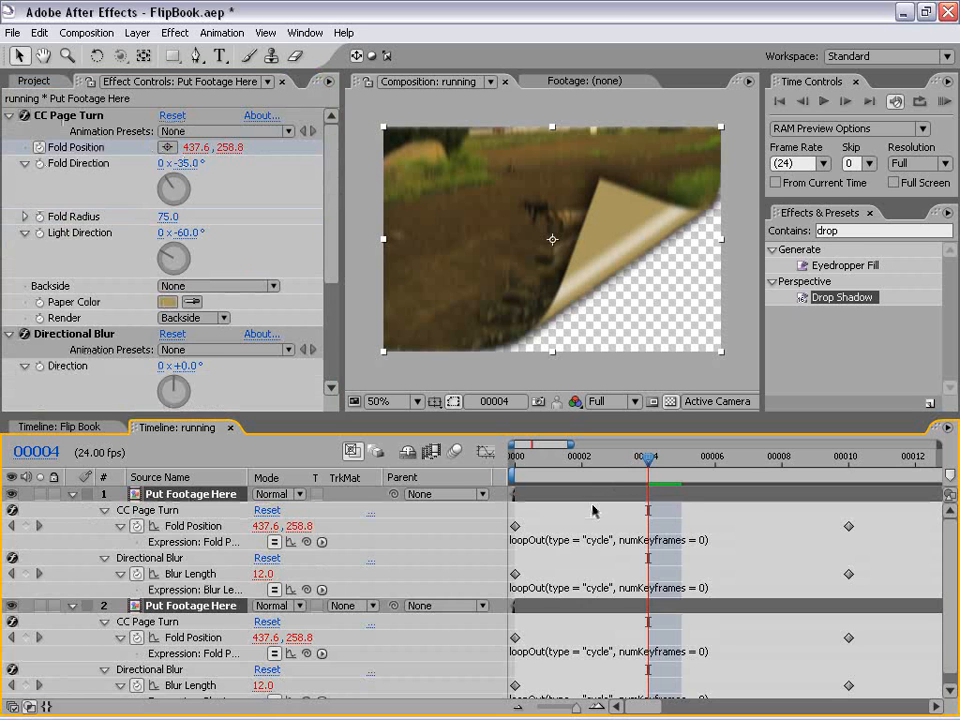
left_click_drag(645, 413, 645, 344)
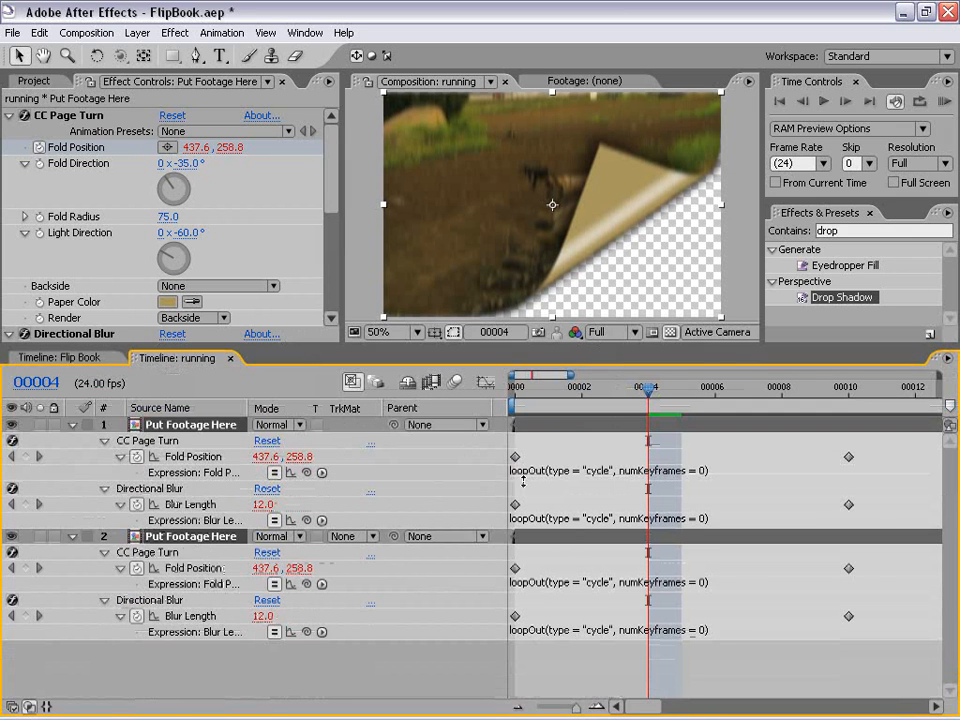
left_click_drag(875, 440, 561, 602)
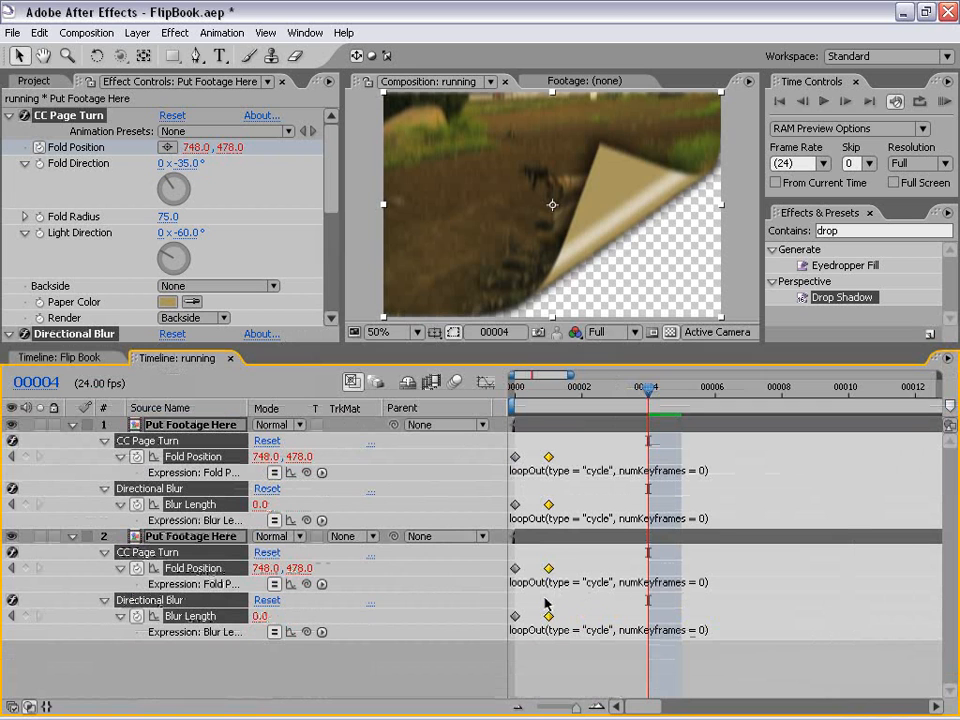
left_click(515, 387)
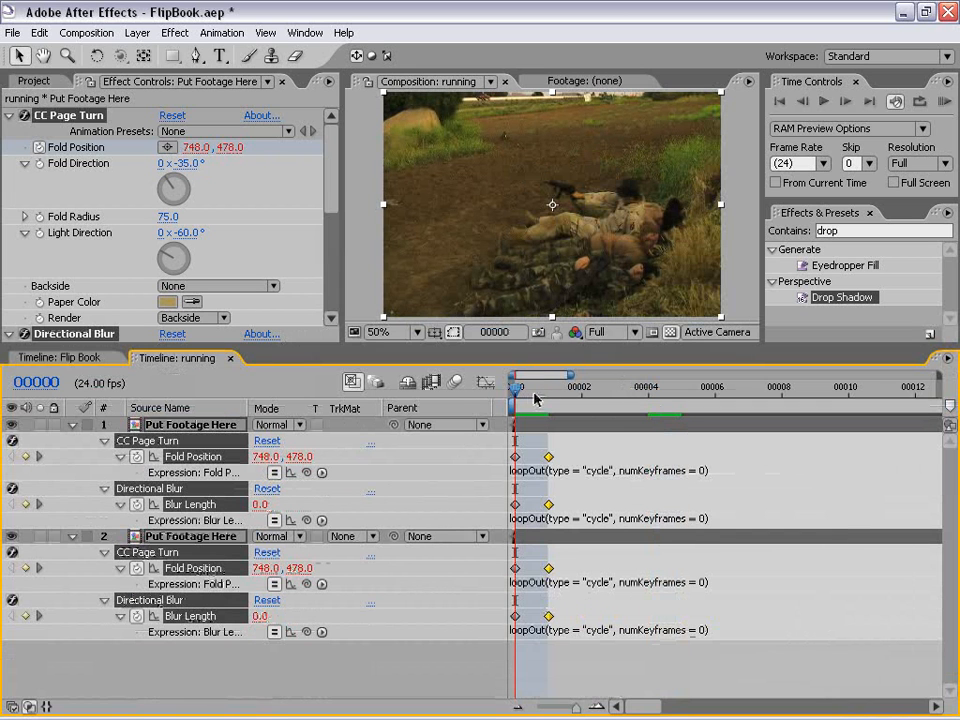
left_click(550, 394)
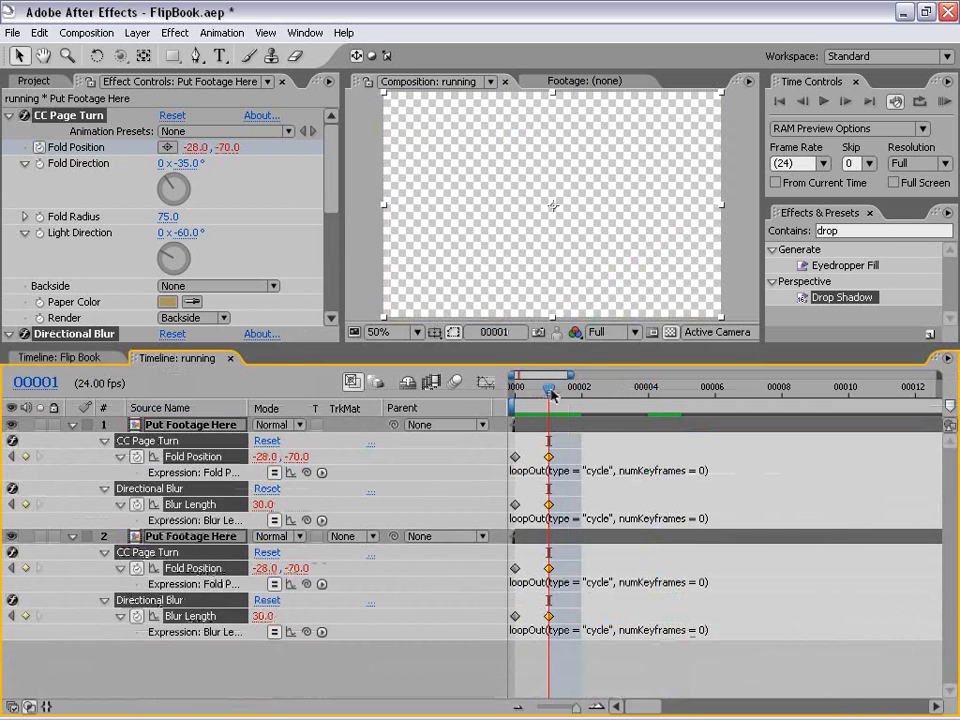
left_click_drag(552, 395, 581, 393)
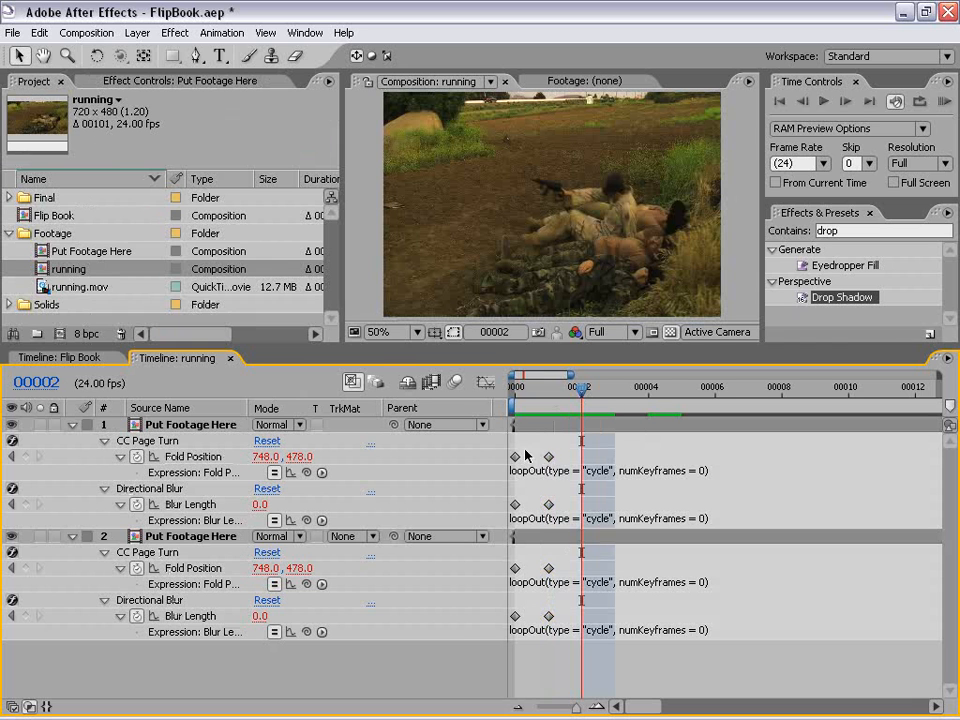
Step: Review the project settings, keeping the display style on Frames with numbering starting at 0
left_click(13, 32)
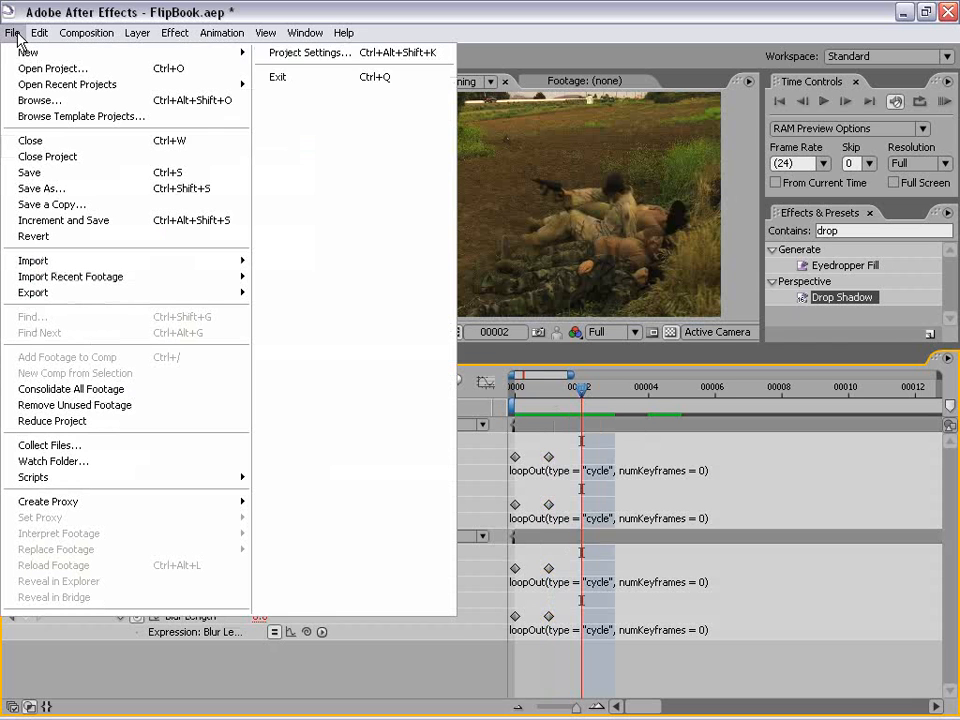
left_click(318, 55)
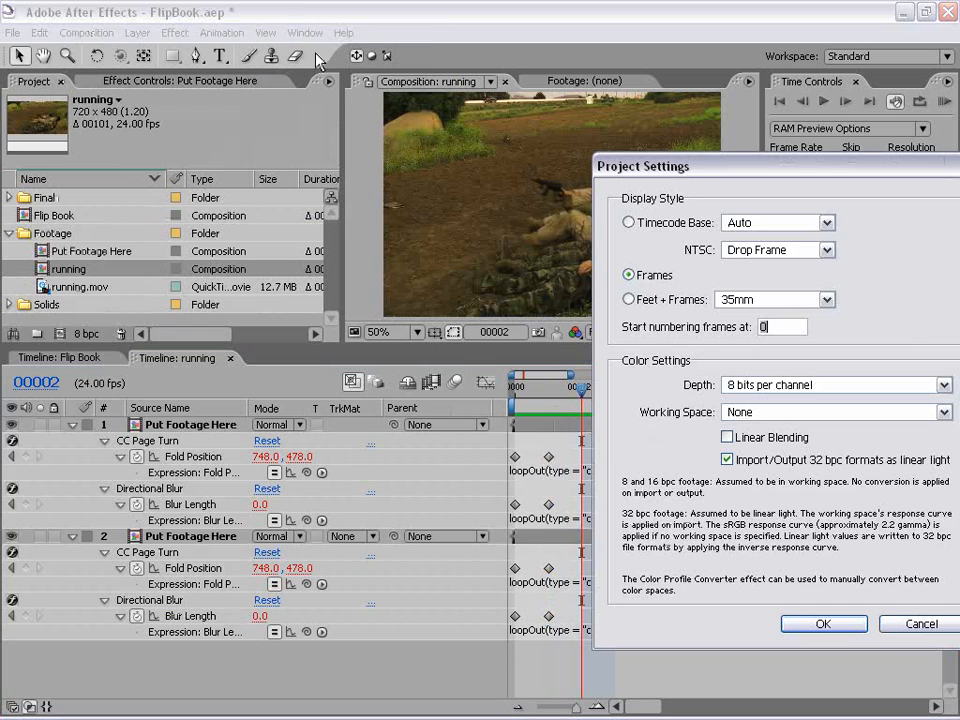
left_click_drag(634, 173, 477, 173)
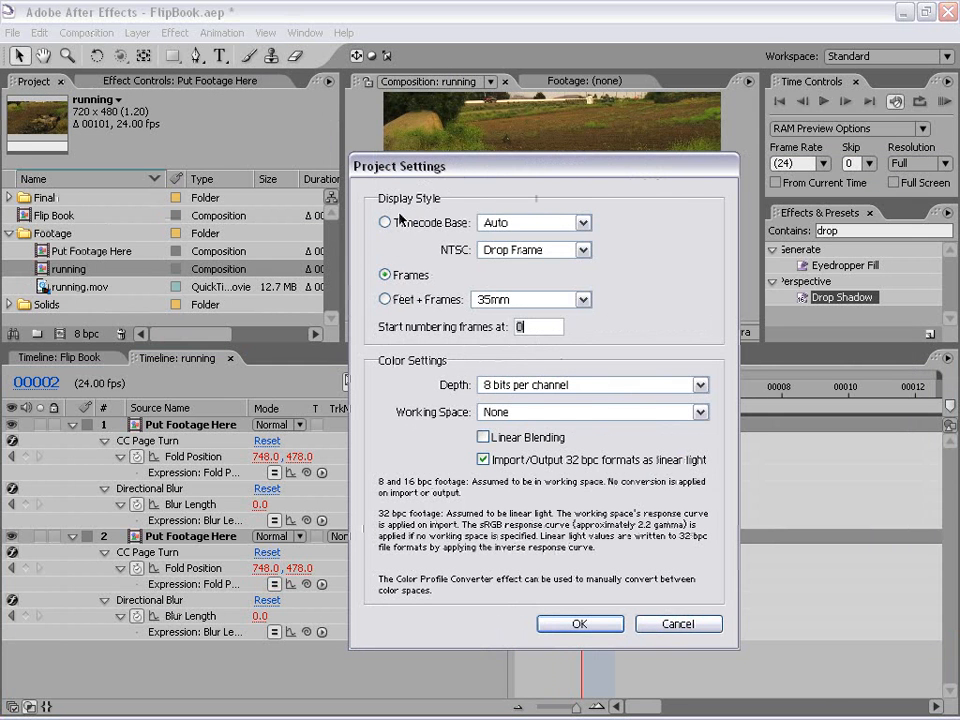
left_click(579, 625)
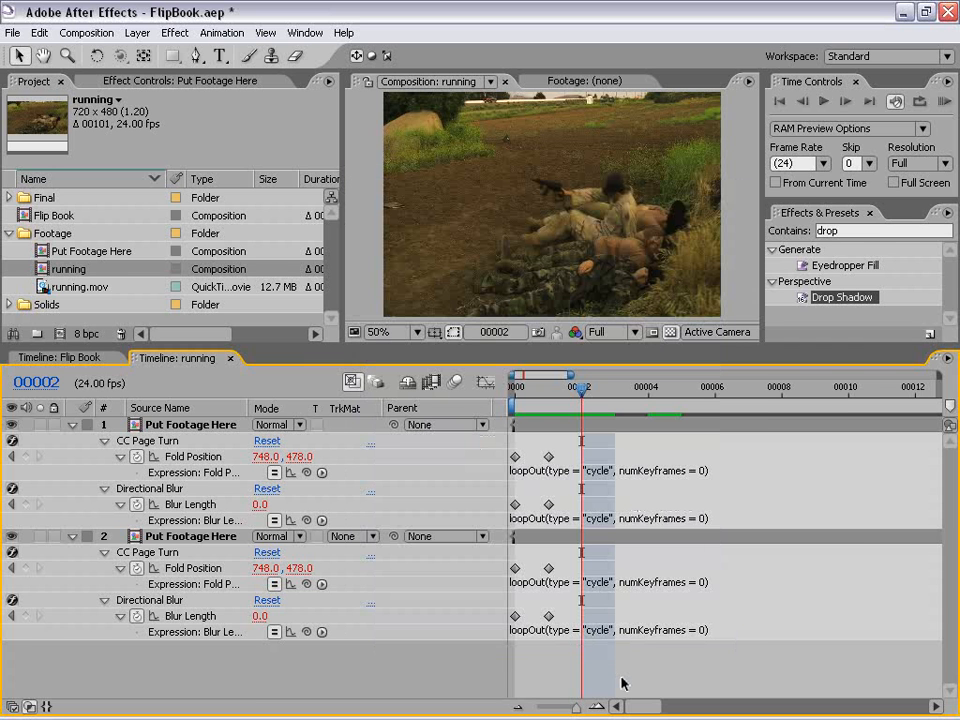
Step: Collapse both Put Footage Here layers and shrink the timeline area to give the preview more room
left_click(72, 424)
left_click(72, 441)
left_click_drag(146, 346, 140, 430)
left_click(121, 398)
left_click(187, 452)
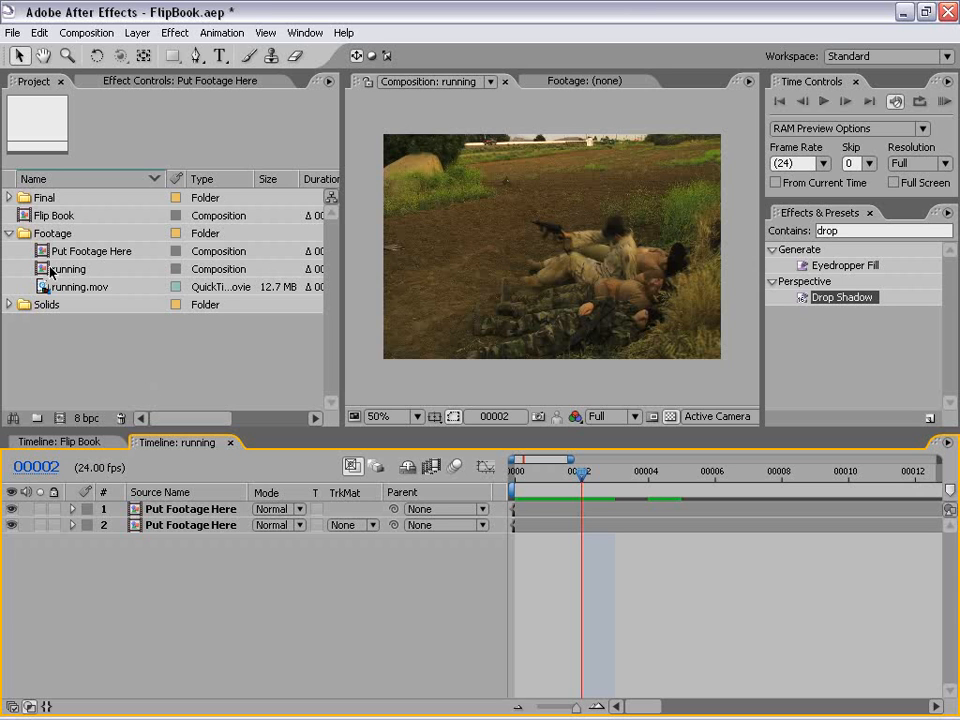
Step: Rename the running composition to First
left_click(70, 271)
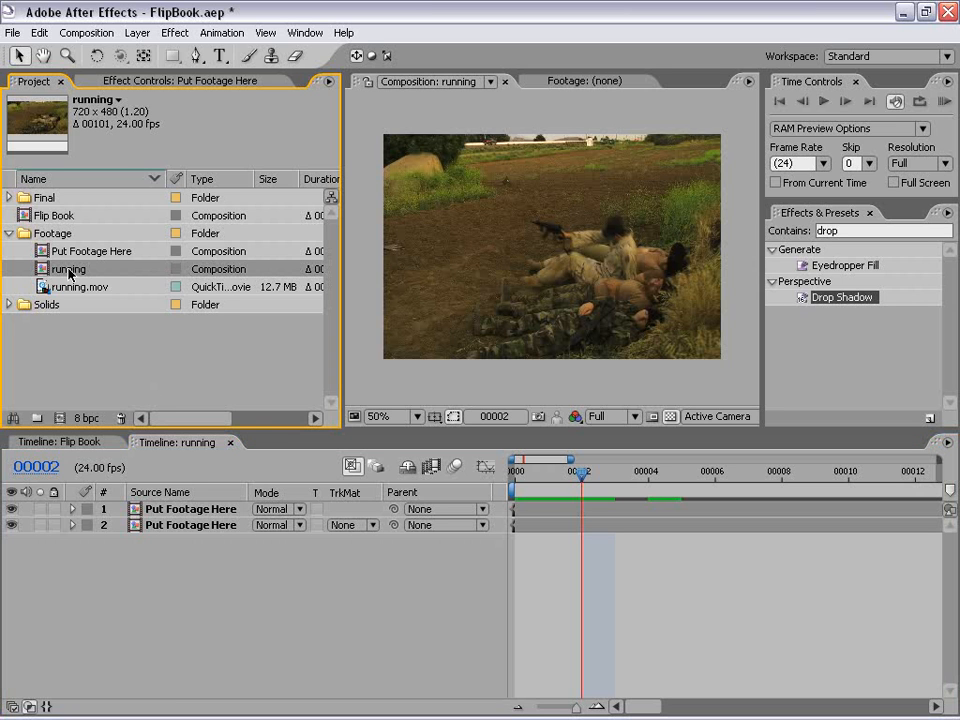
key("Return")
type("First")
key("Return")
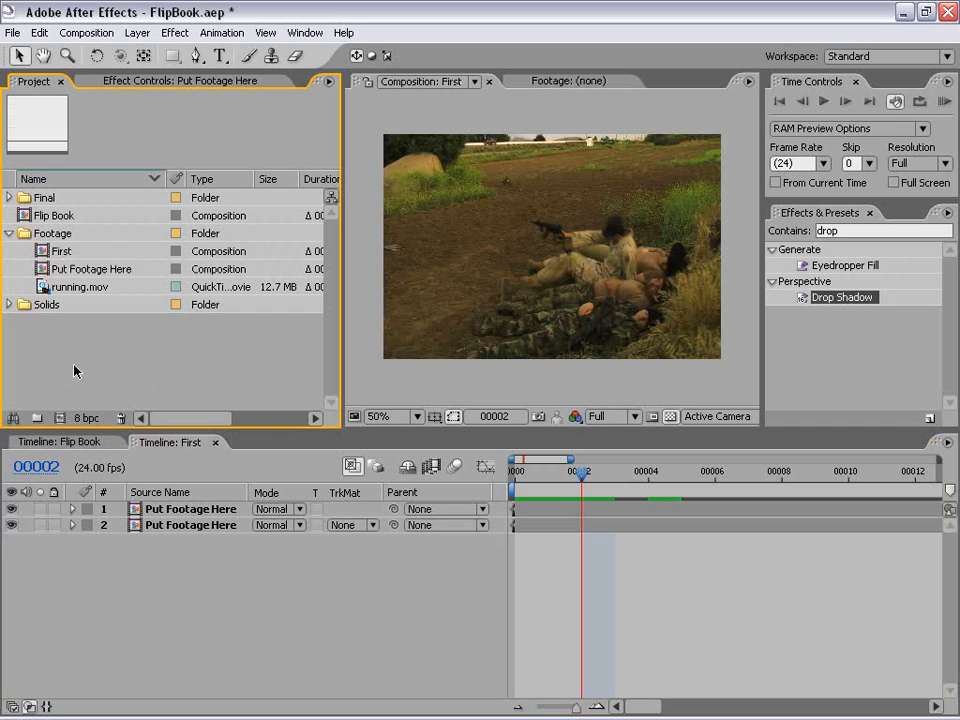
Step: Create a new composition from the First composition, nesting First inside it as a layer
left_click(647, 606)
left_click(118, 376)
left_click(43, 251)
left_click_drag(43, 251, 62, 424)
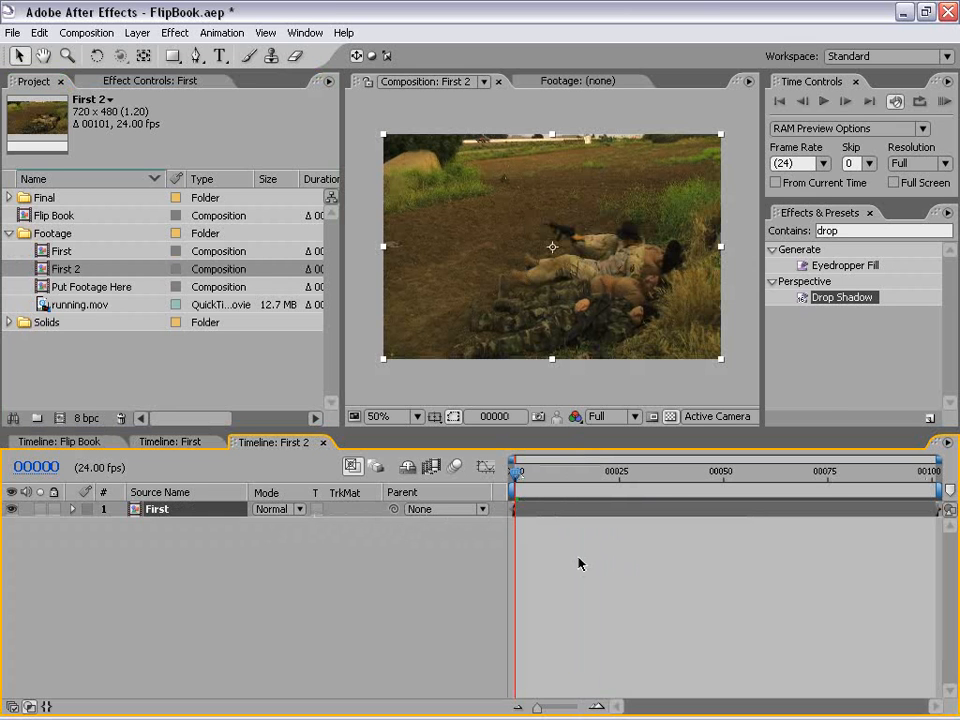
left_click(490, 551)
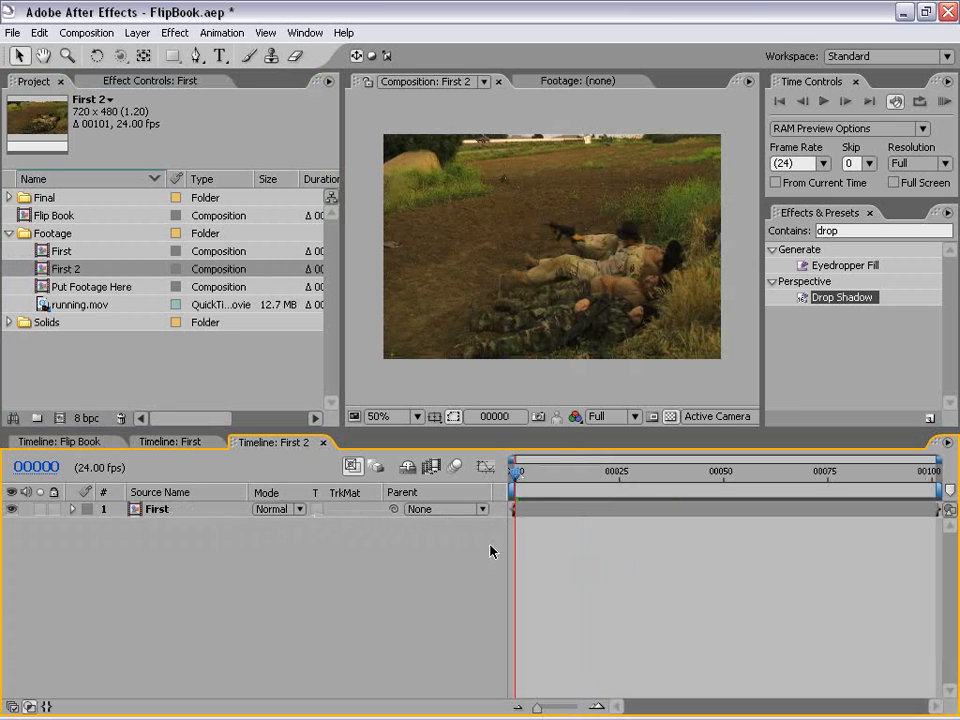
Step: Copy the lower Put Footage Here layer from First into First 2 and give the copy a Gold label
left_click(192, 444)
left_click(173, 529)
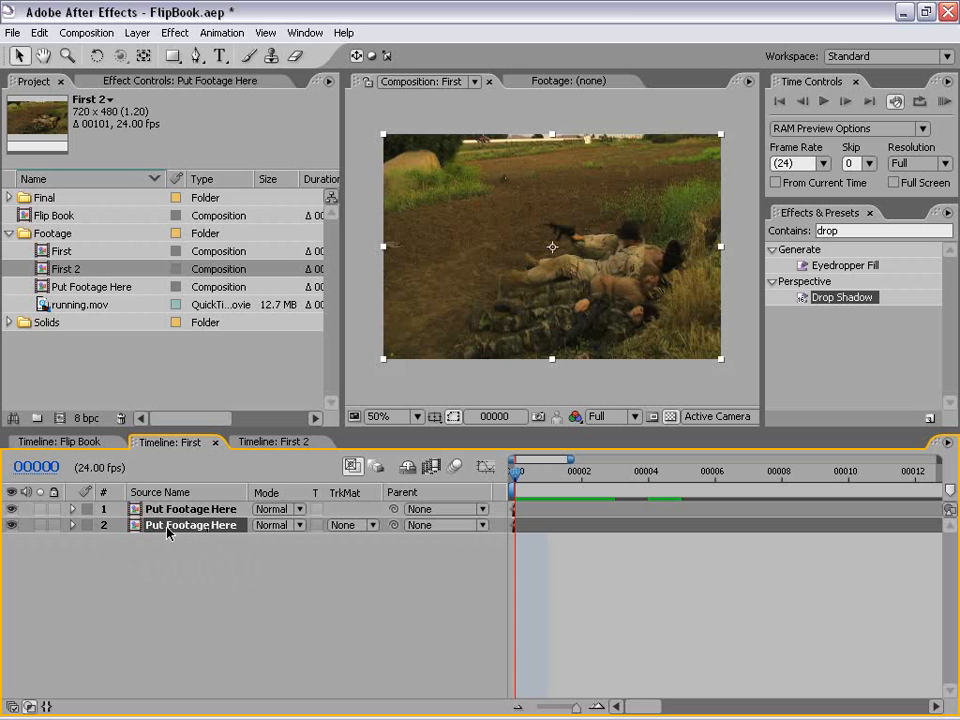
left_click(37, 32)
left_click(58, 128)
left_click(280, 442)
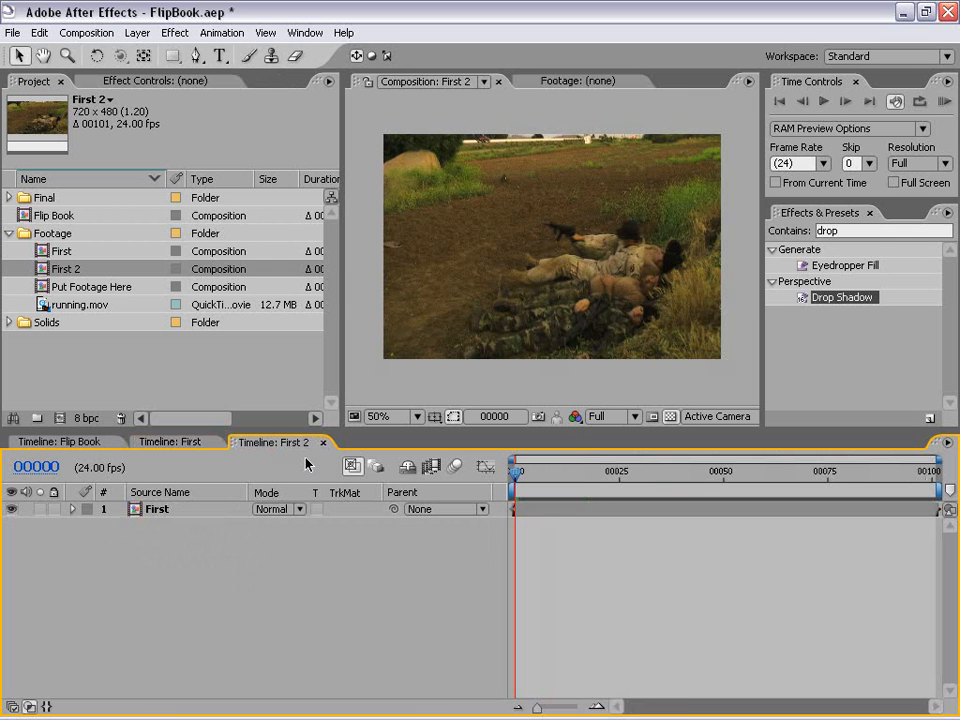
left_click(39, 33)
left_click(57, 157)
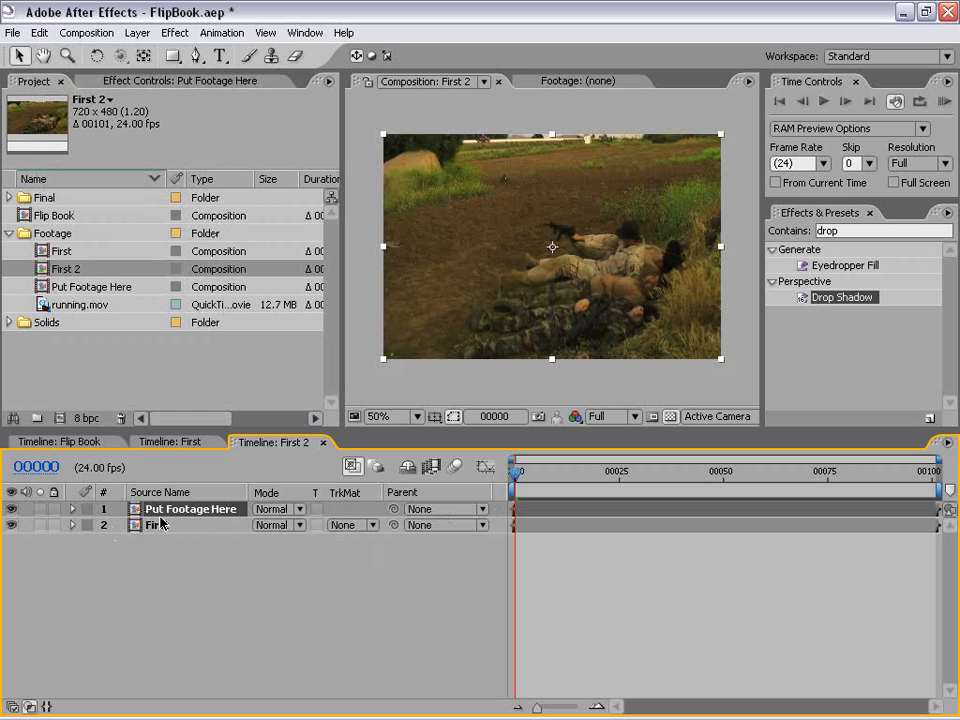
left_click(88, 510)
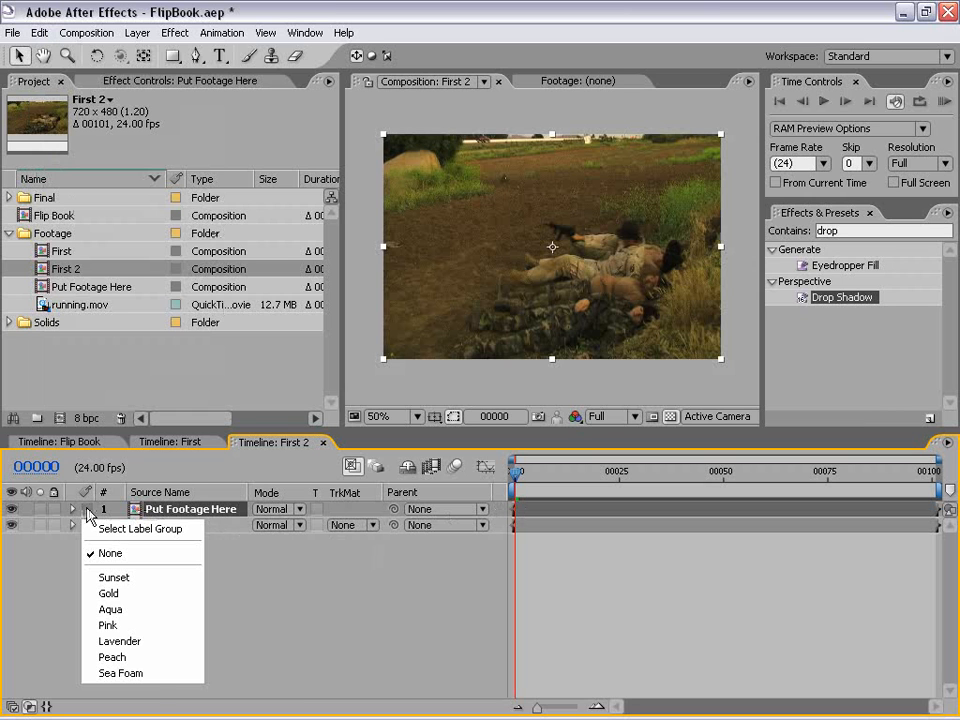
left_click(106, 594)
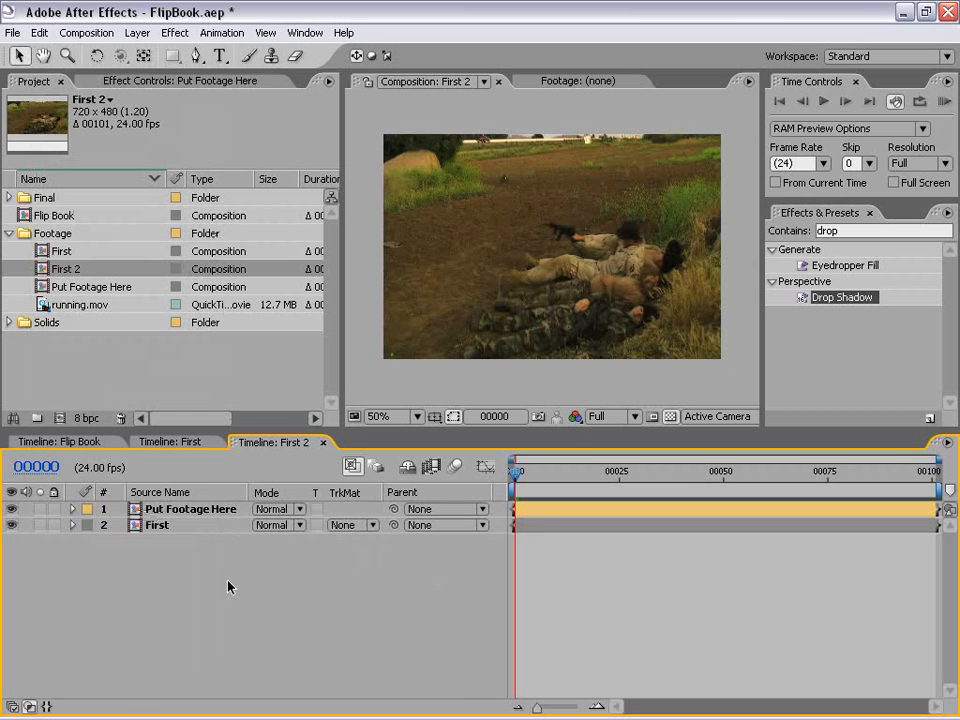
Step: Zoom into the First 2 timeline and shift the First layer so that it starts at frame 1
left_click(160, 527)
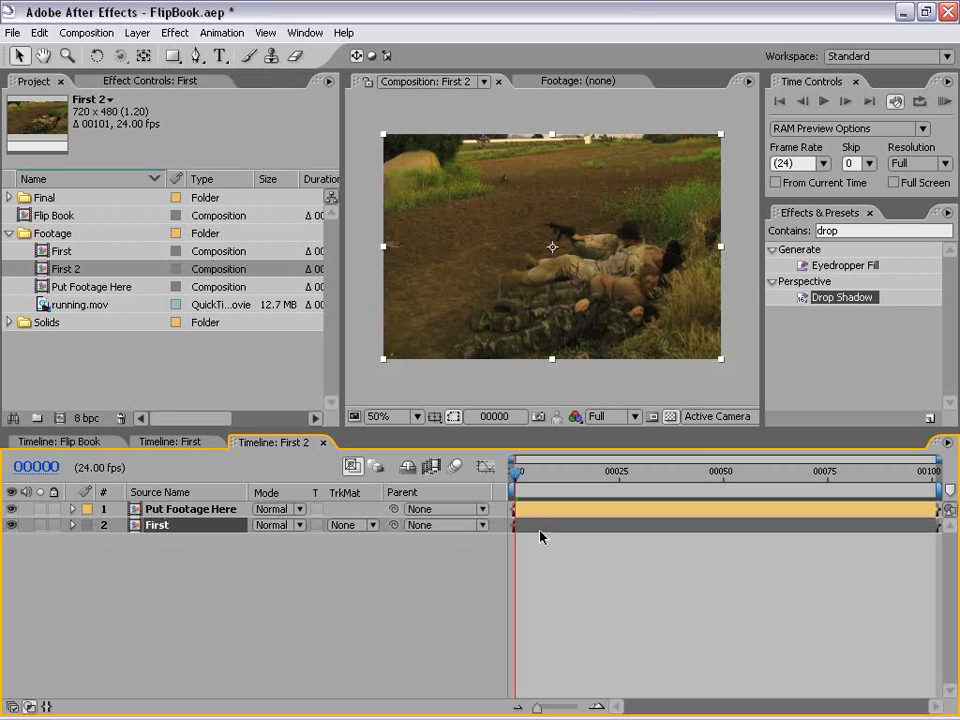
key("=")
key("=")
key("=")
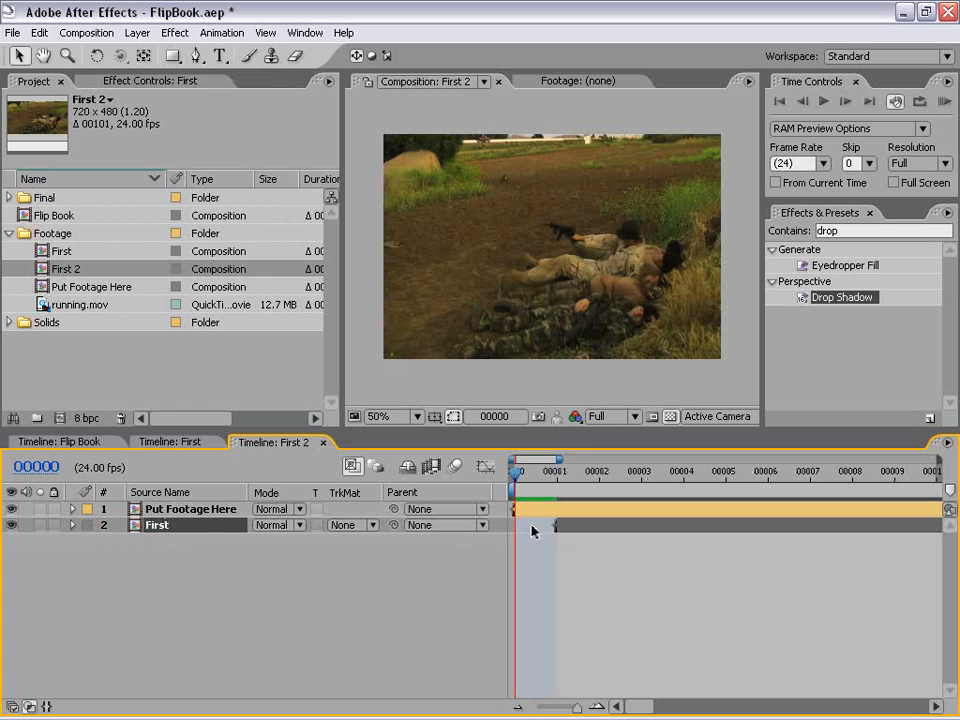
Step: Move the Put Footage Here layer below the First layer in First 2
left_click(175, 514)
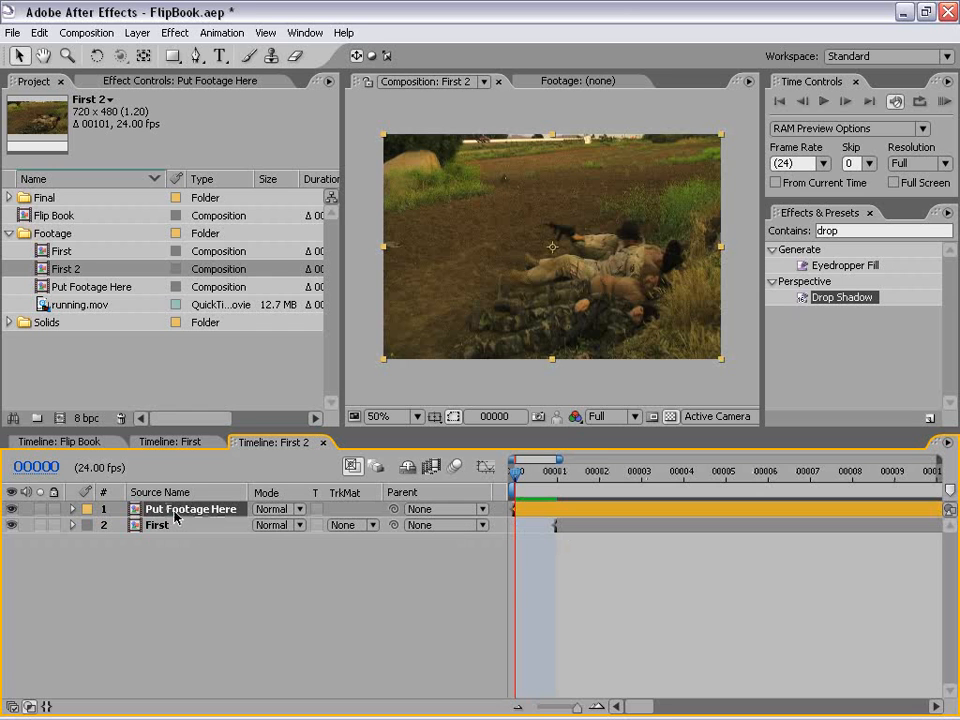
left_click(145, 445)
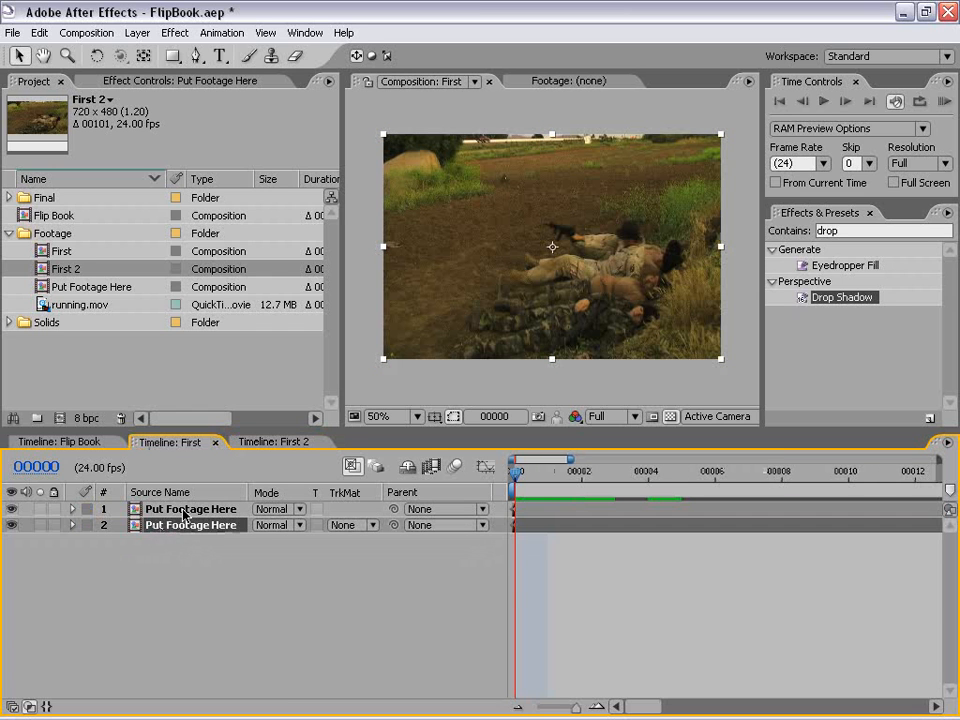
left_click(260, 443)
left_click_drag(158, 521, 157, 532)
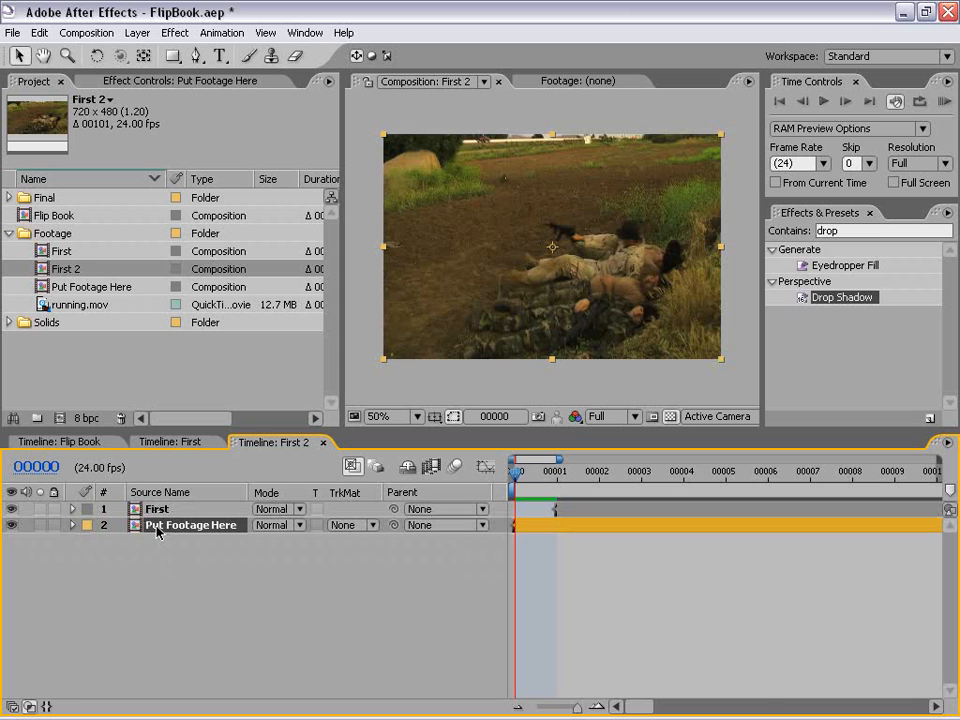
Step: Collapse and disable CC Page Turn, Directional Blur and Drop Shadow on First 2's Put Footage Here layer
left_click(146, 84)
left_click(9, 115)
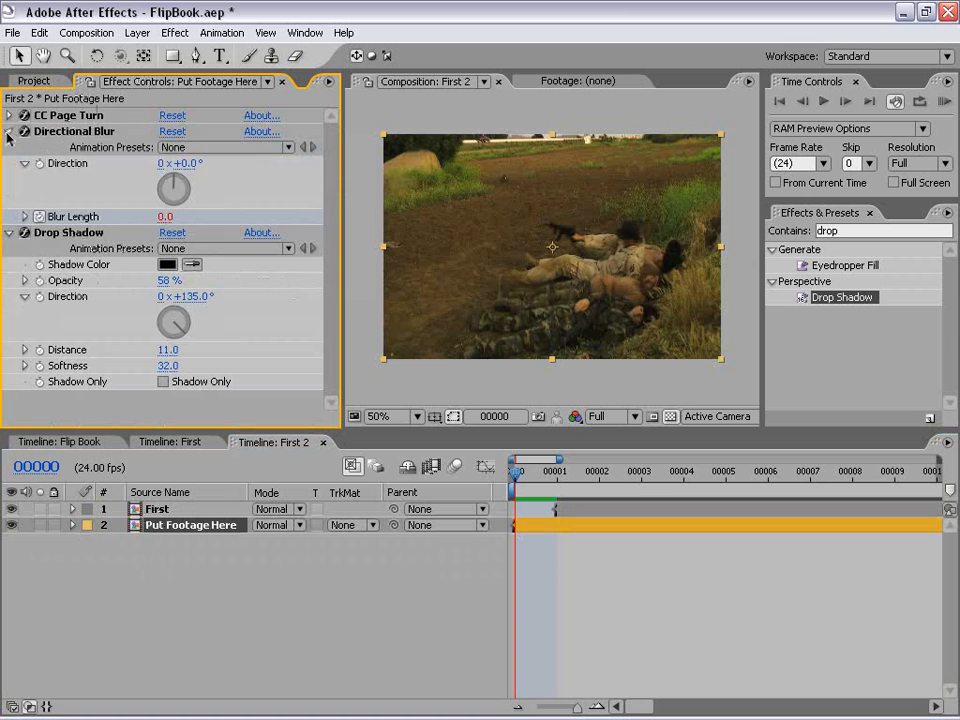
left_click(8, 131)
left_click(9, 147)
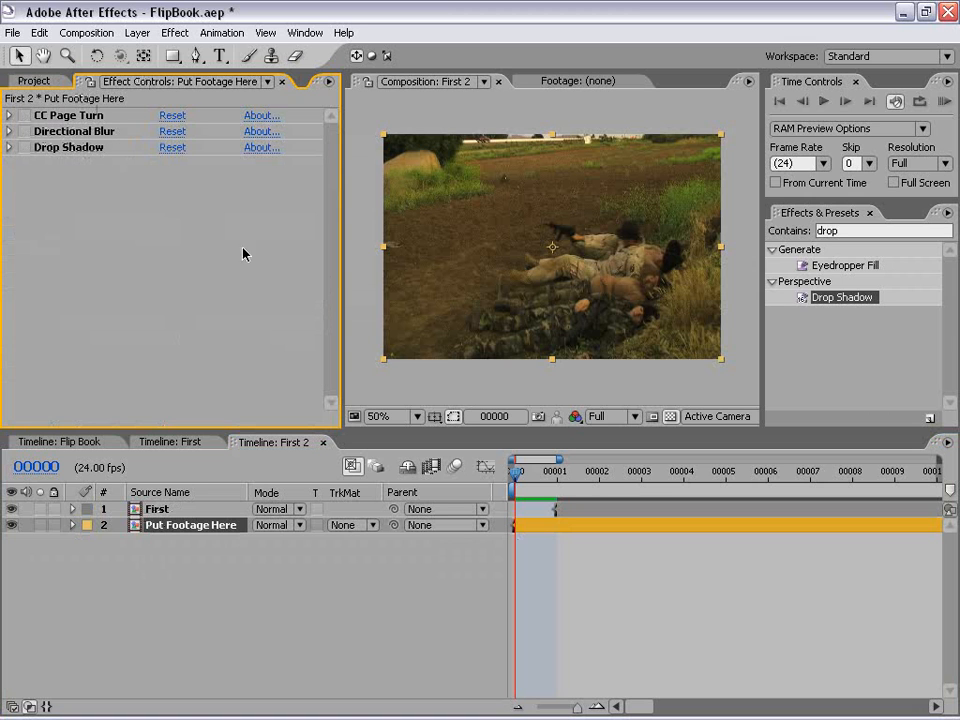
left_click(568, 576)
Step: Compare the First layer with the Put Footage Here layer beneath it at frames 1 and 5 by toggling First's visibility
left_click(556, 478)
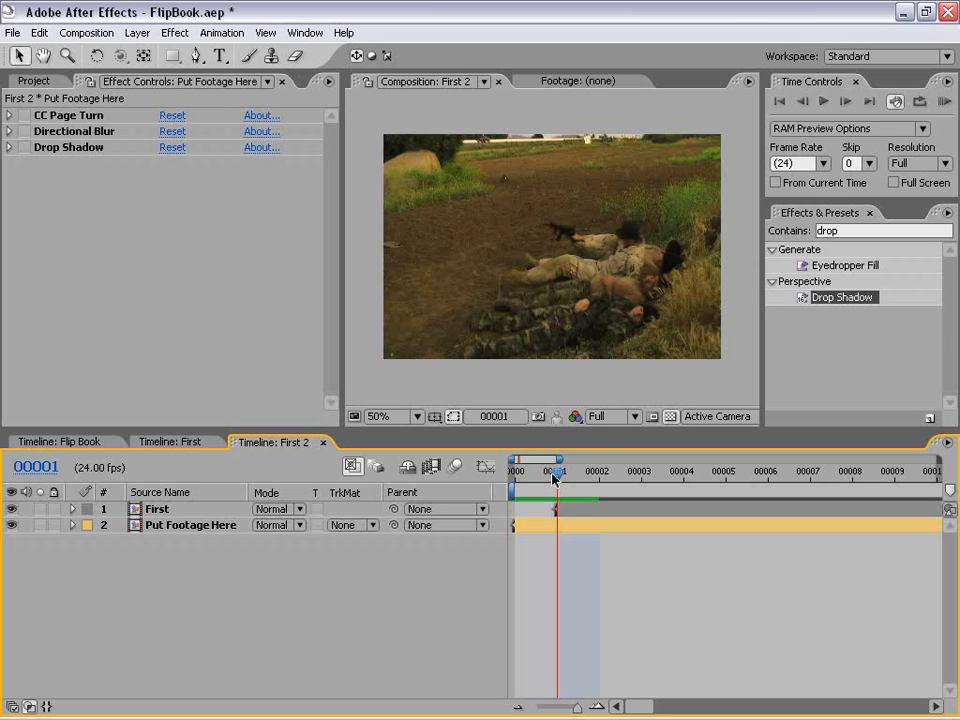
left_click(574, 507)
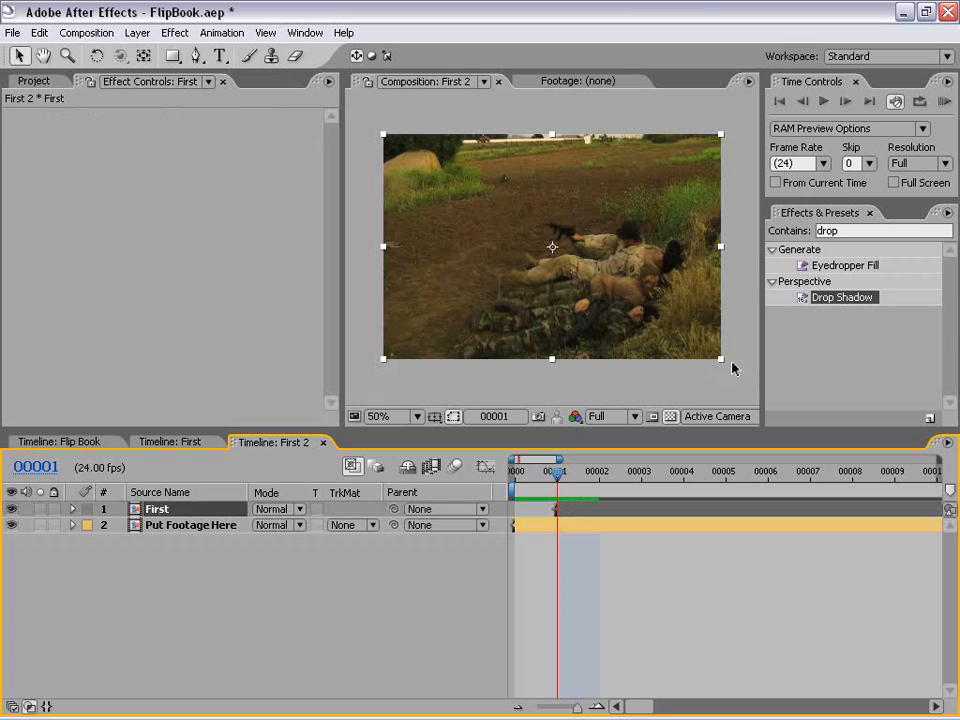
left_click(11, 510)
left_click(11, 510)
left_click(11, 510)
left_click(11, 510)
left_click_drag(612, 474, 726, 473)
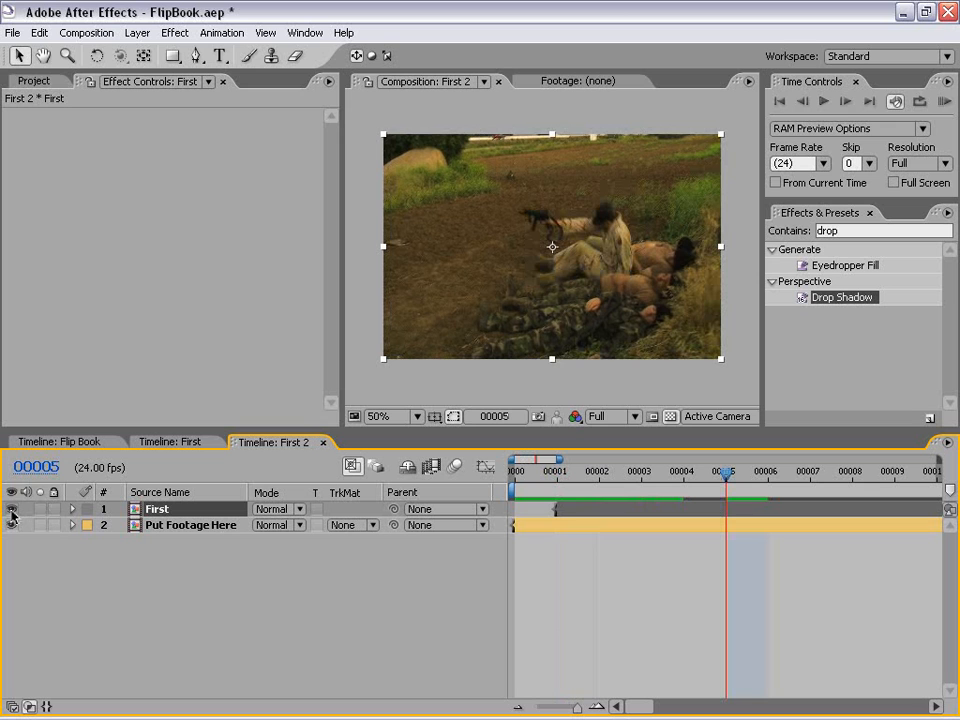
left_click(11, 511)
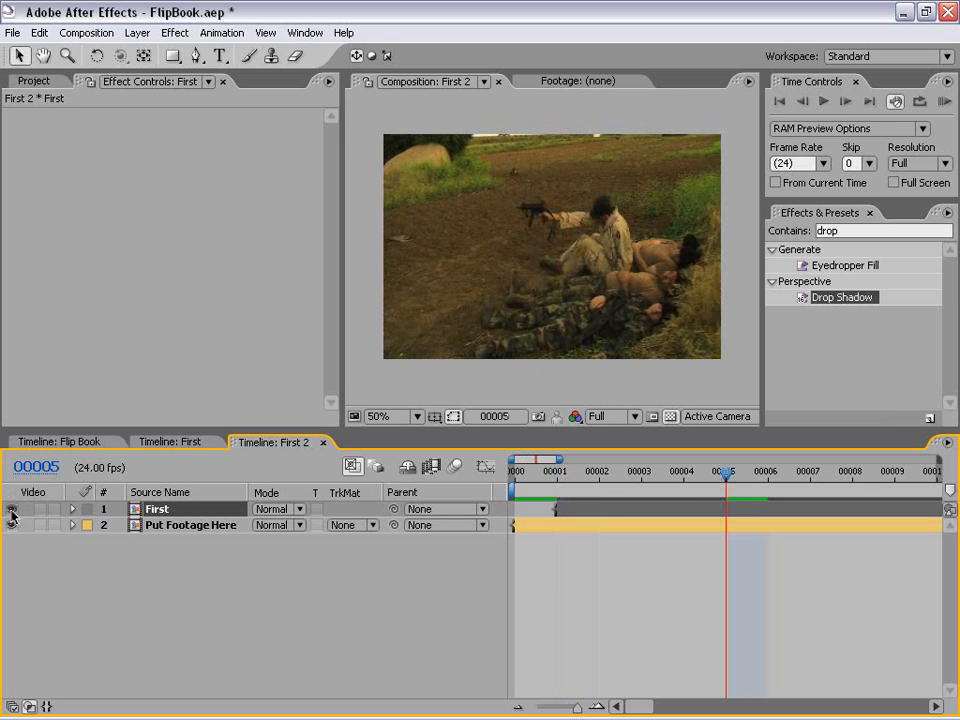
left_click(11, 510)
left_click(558, 478)
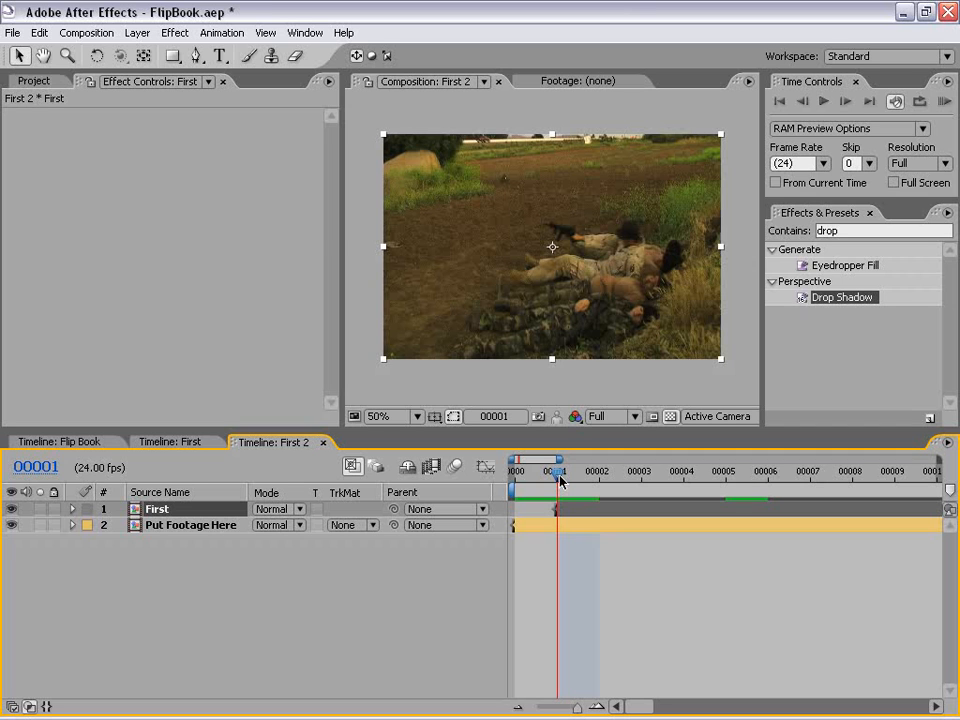
left_click(648, 572)
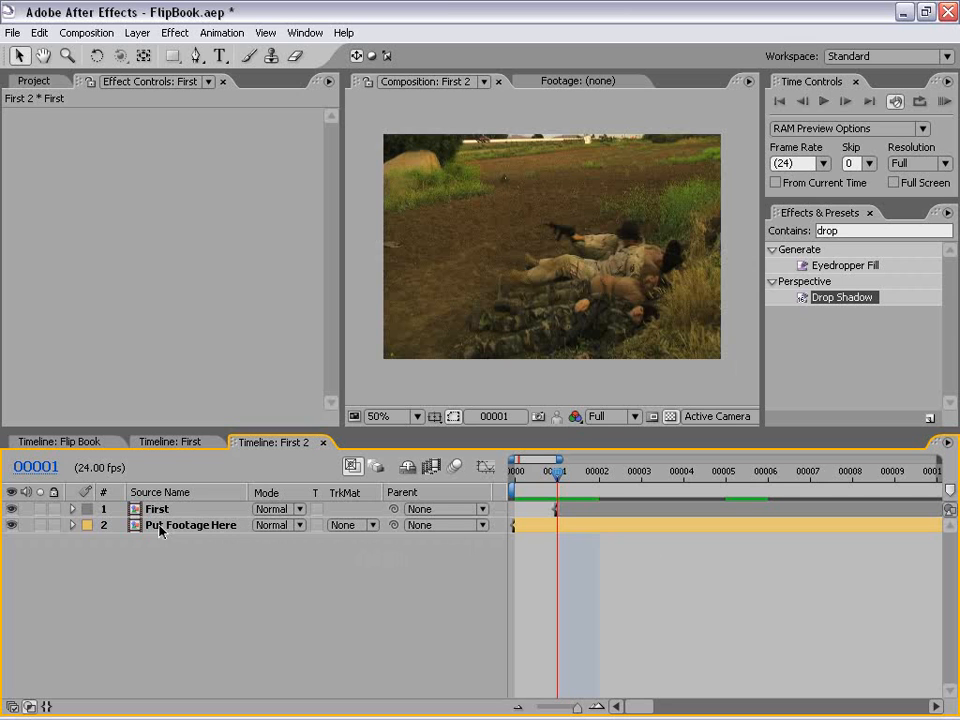
left_click(200, 526)
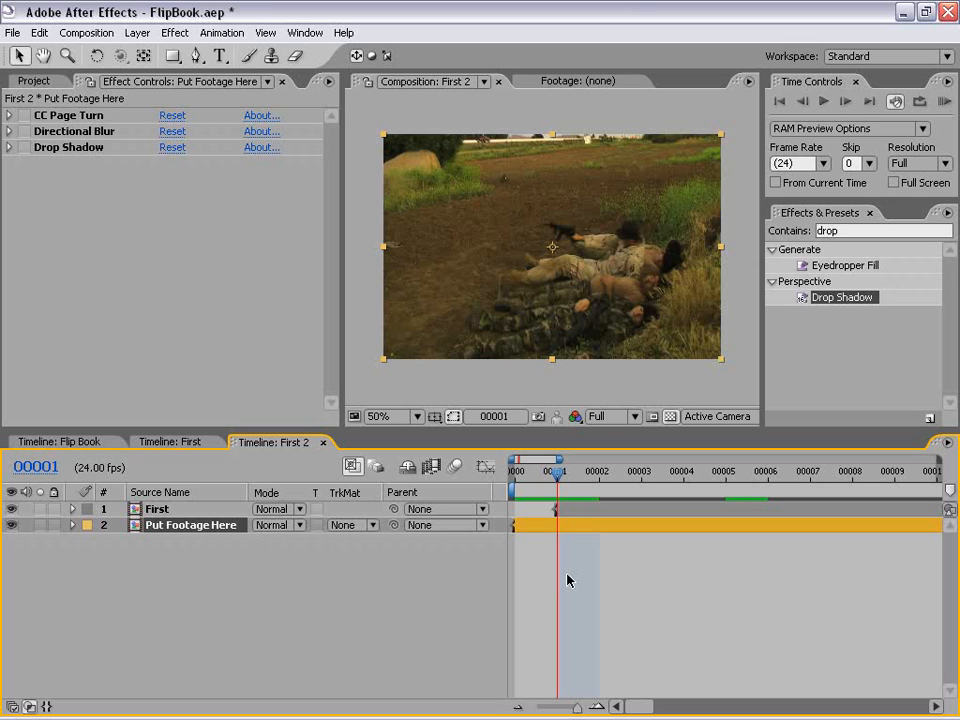
Step: Apply the Posterize Time effect at 24 fps to First 2's Put Footage Here layer
left_click(781, 242)
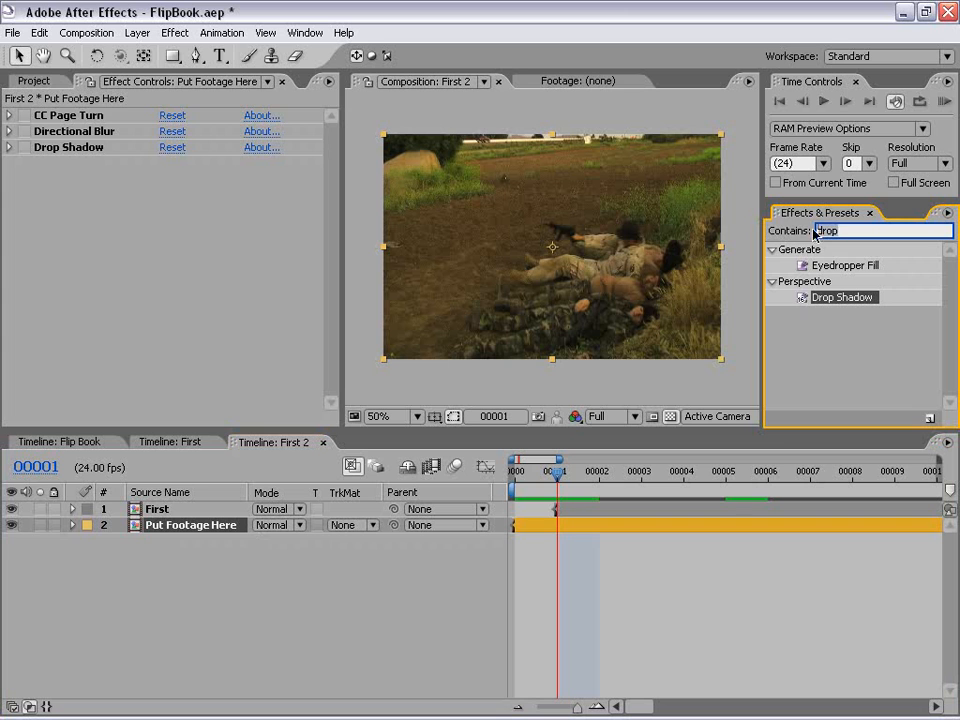
type("poste")
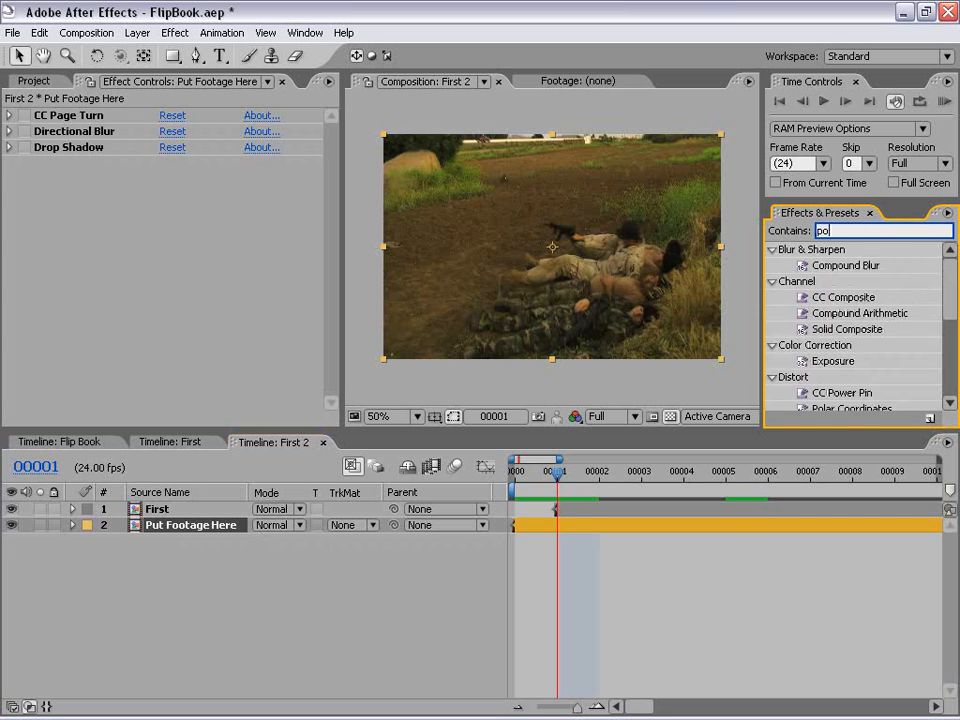
left_click_drag(800, 297, 568, 527)
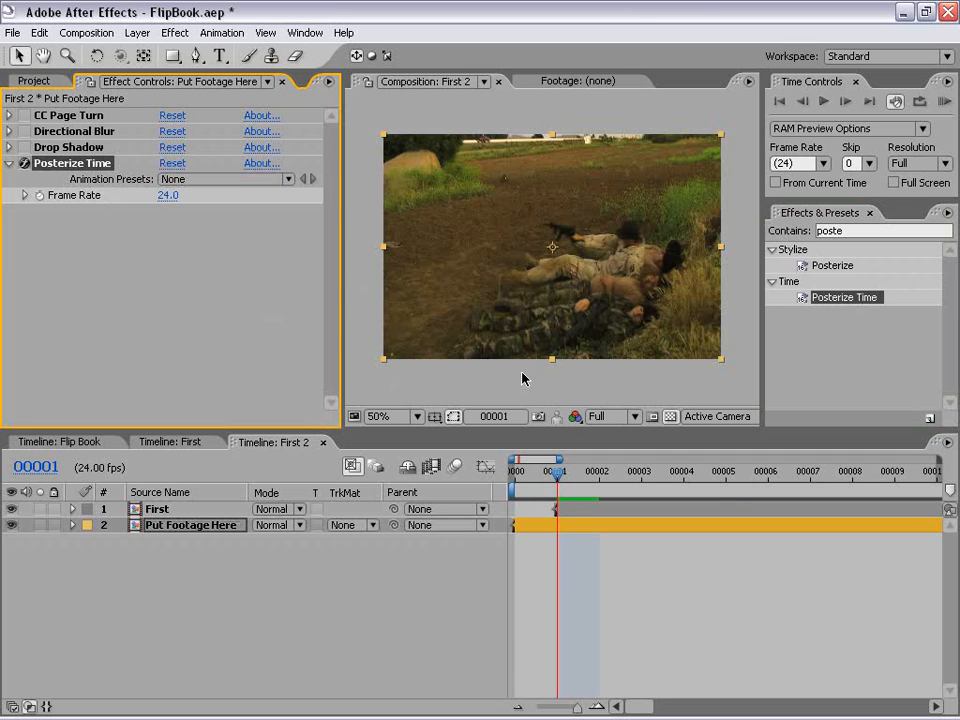
left_click(676, 623)
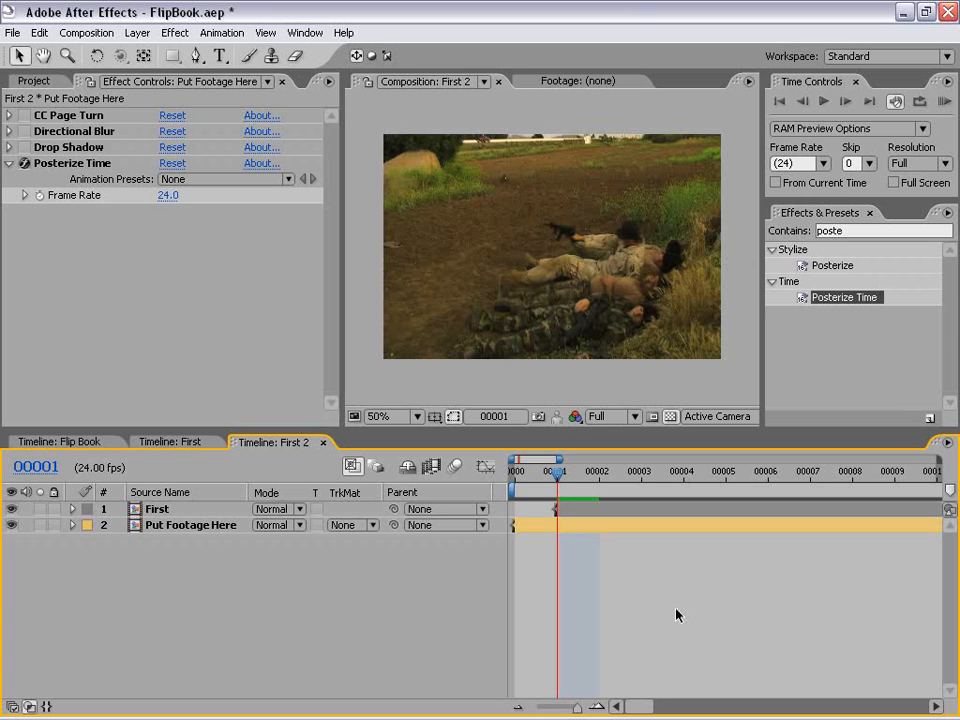
left_click(59, 166)
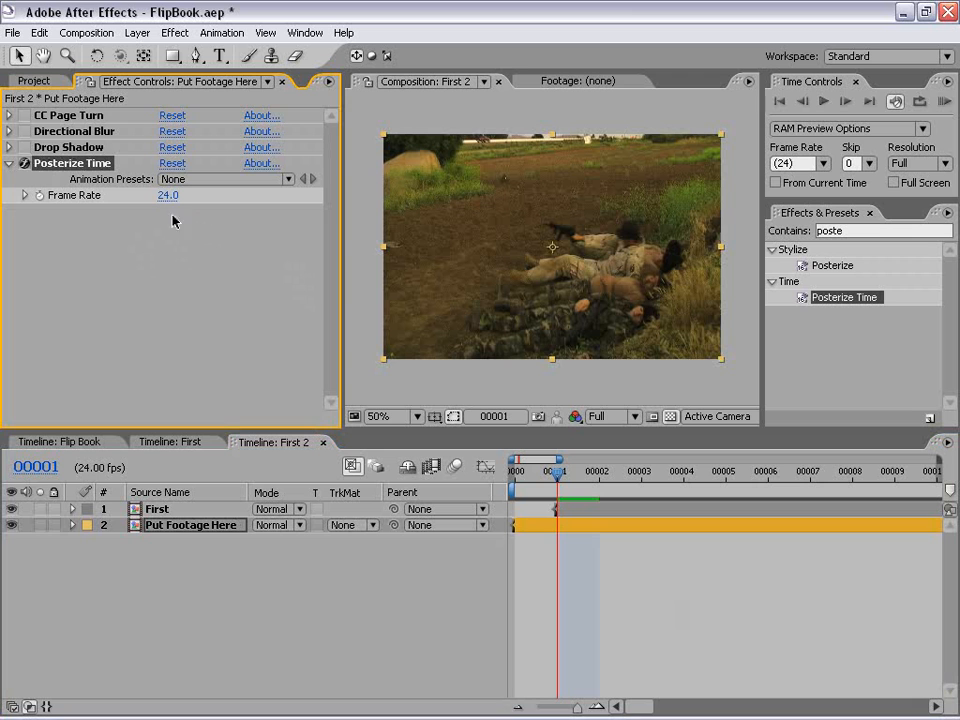
left_click(592, 598)
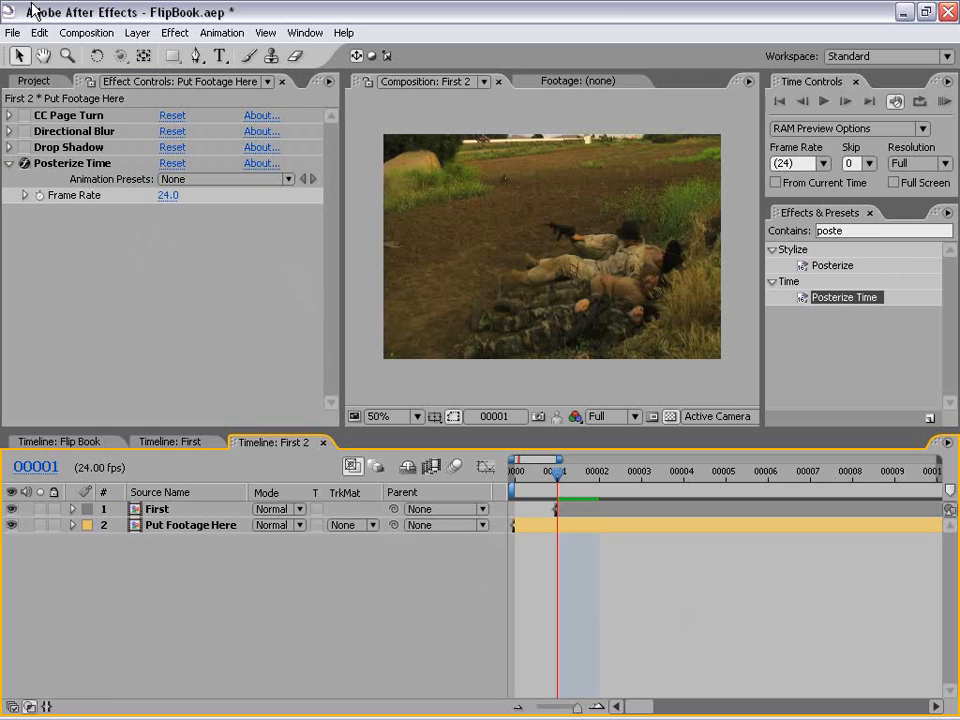
Step: Rename the First 2 composition as Second
left_click(34, 80)
left_click(122, 370)
left_click(62, 270)
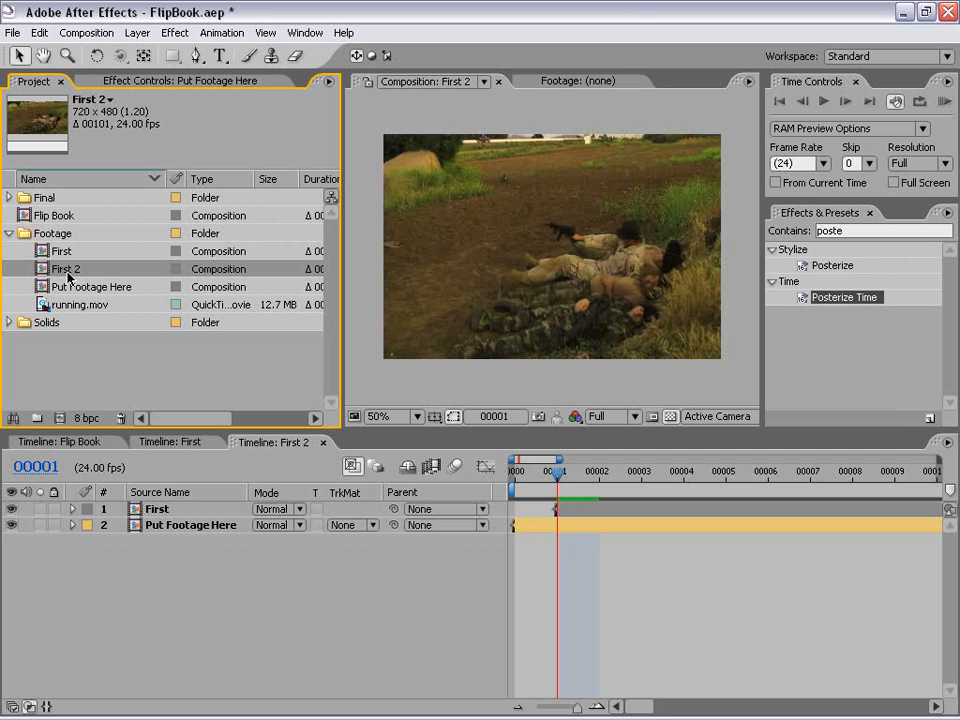
key("Return")
type("Second")
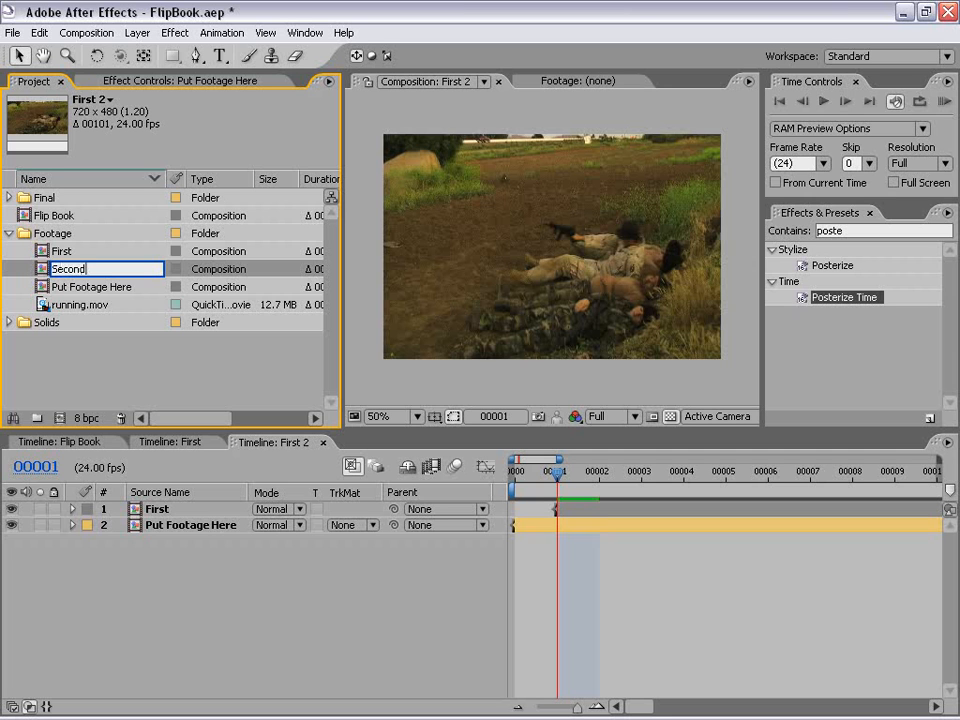
key("Return")
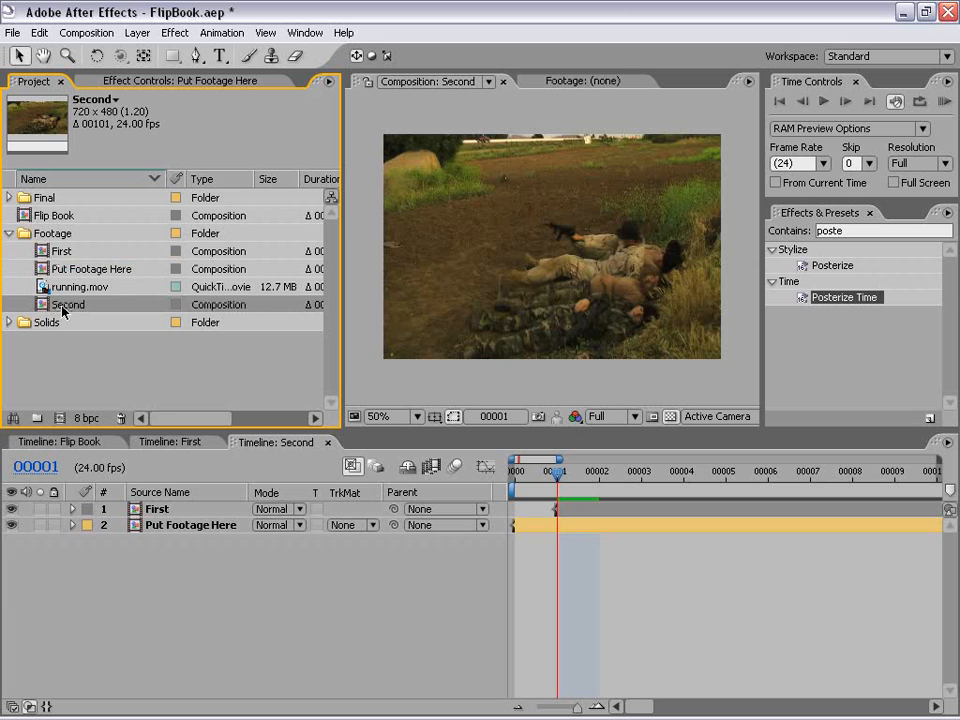
left_click(636, 616)
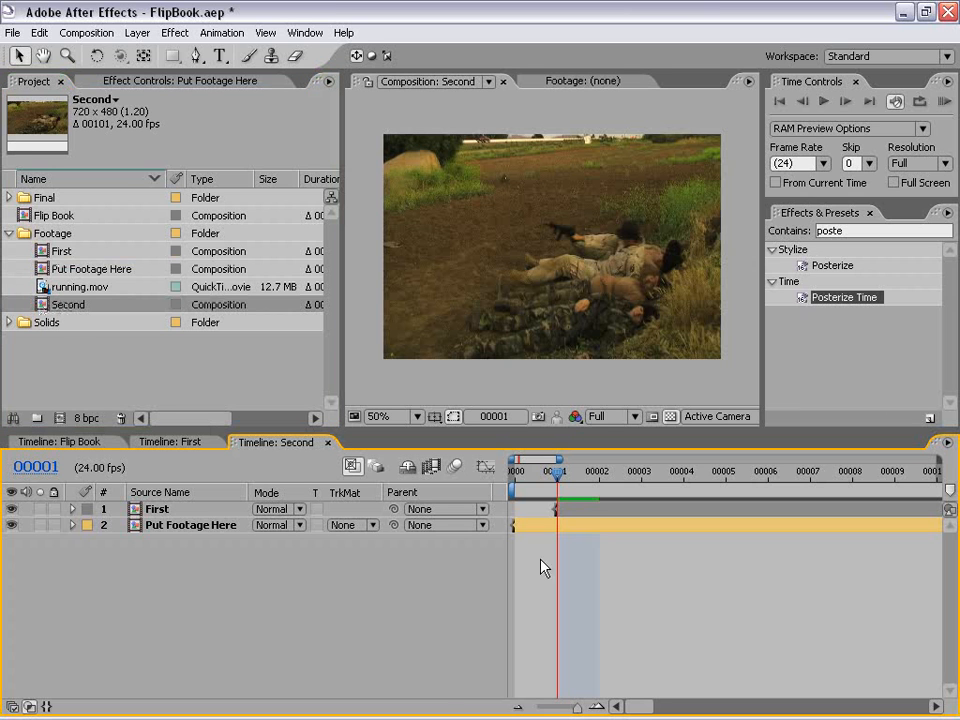
Step: Create a new composition from Second and time-remap its layer with an extra keyframe at frame 16
left_click_drag(44, 310, 61, 420)
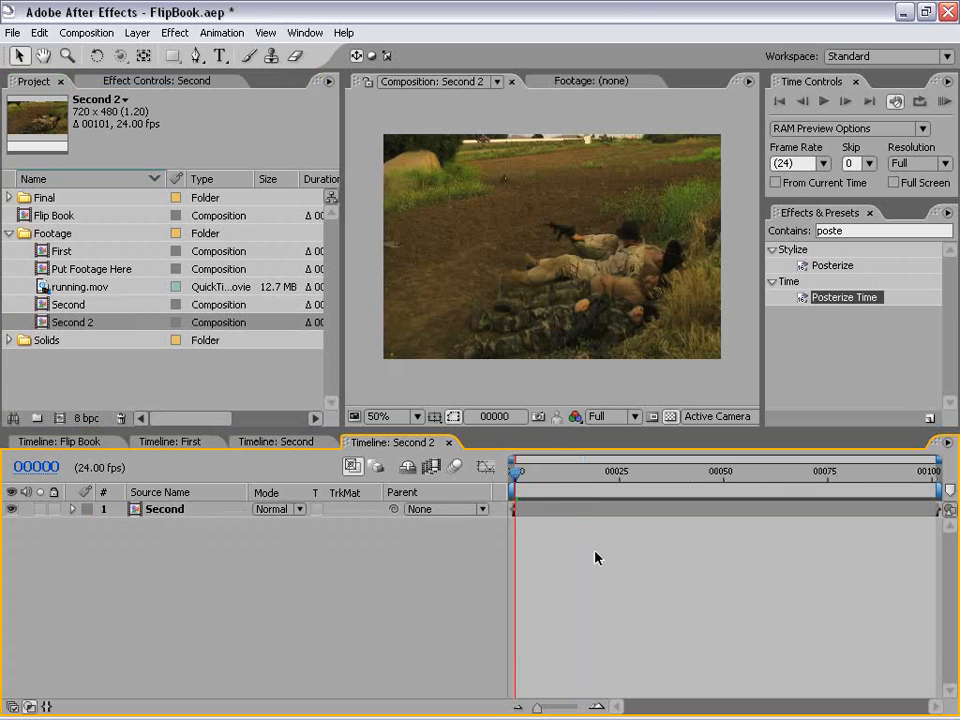
left_click(549, 512)
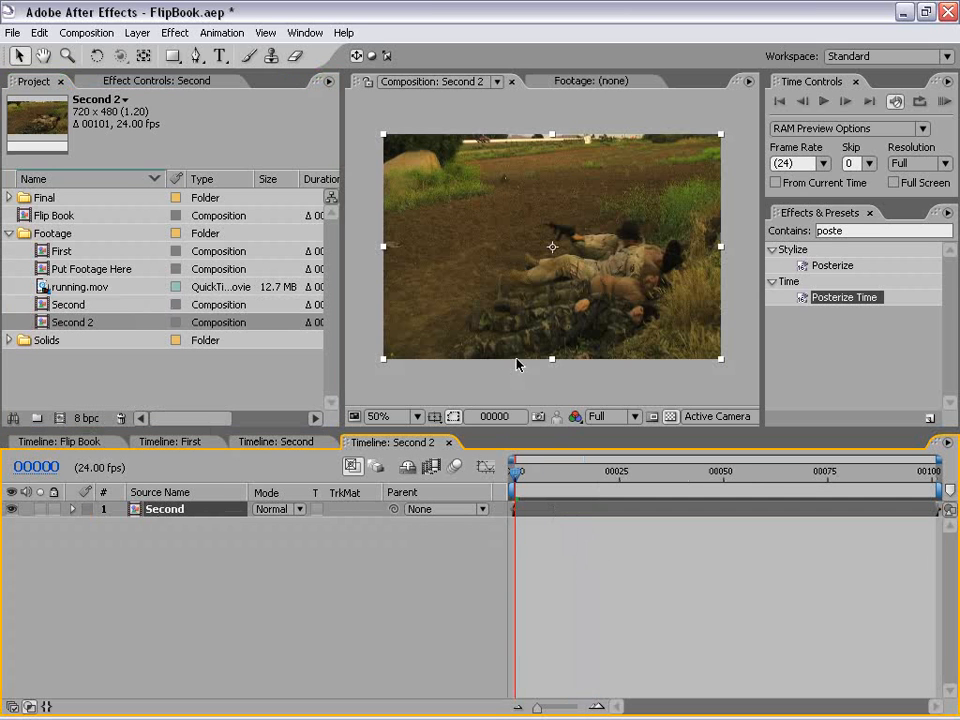
right_click(524, 509)
mouse_move(553, 410)
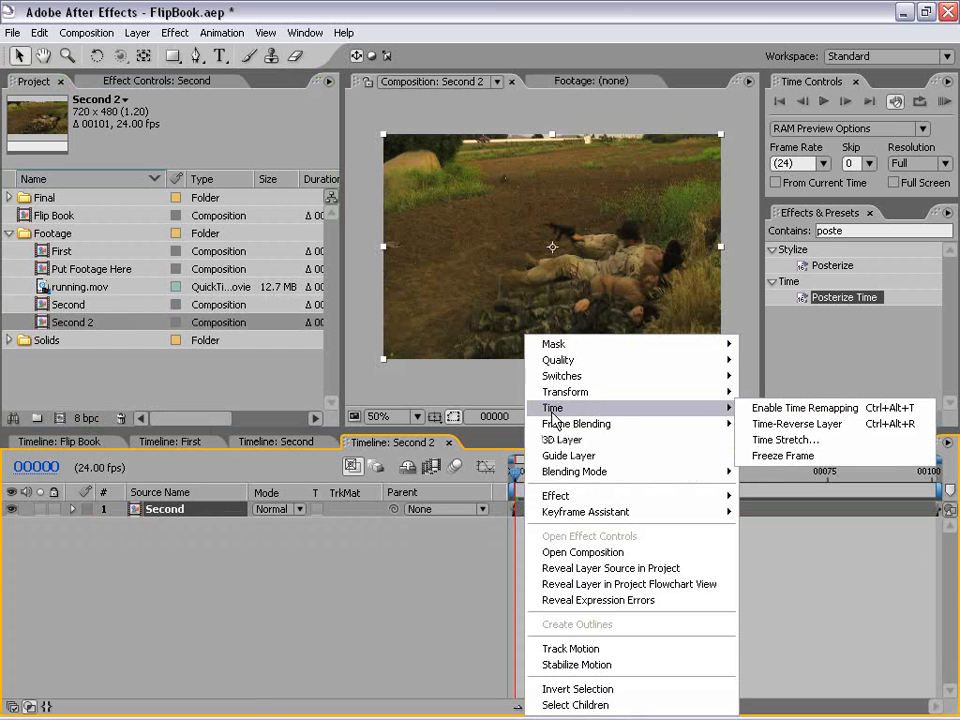
left_click(806, 409)
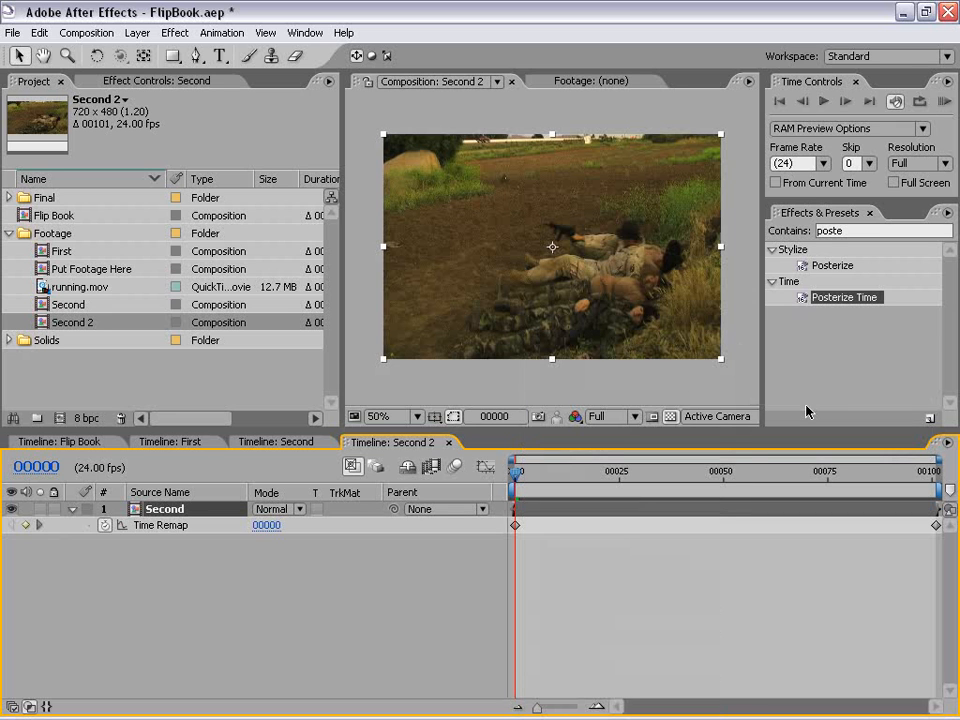
left_click_drag(517, 478, 582, 478)
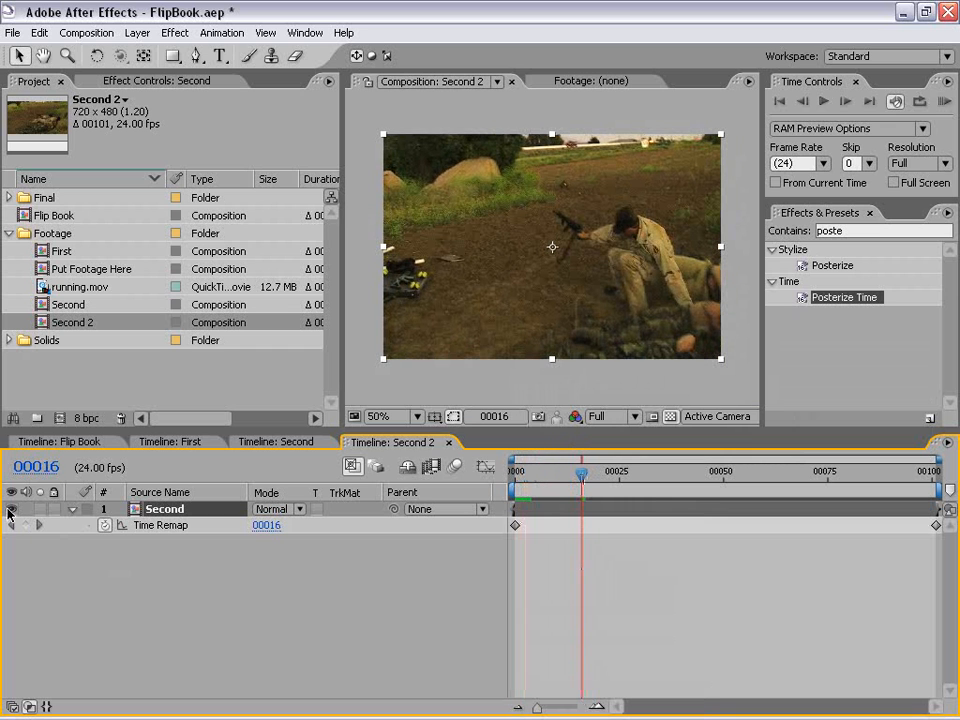
left_click(26, 525)
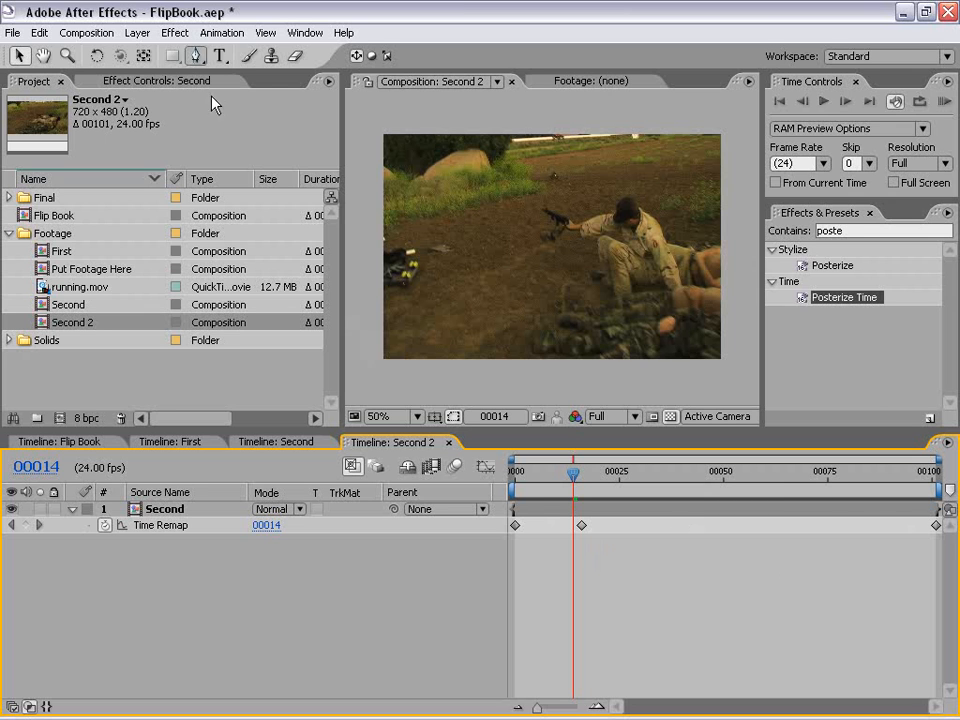
Step: Set the duration of the Second 2 composition to 202 frames
left_click(115, 33)
left_click(111, 77)
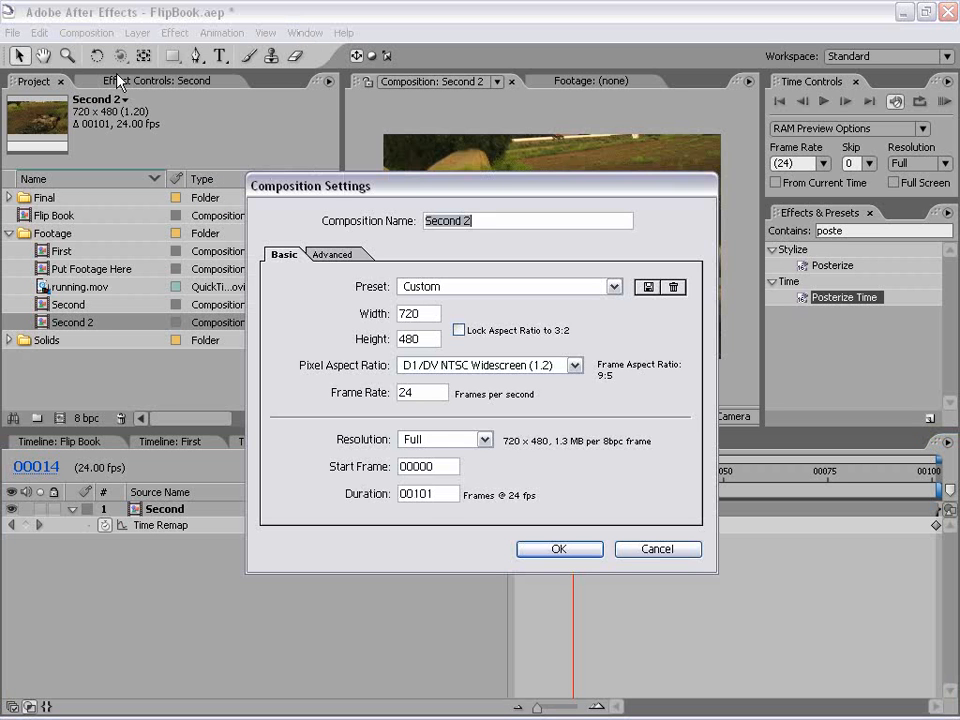
double_click(433, 493)
type("00202")
left_click(558, 549)
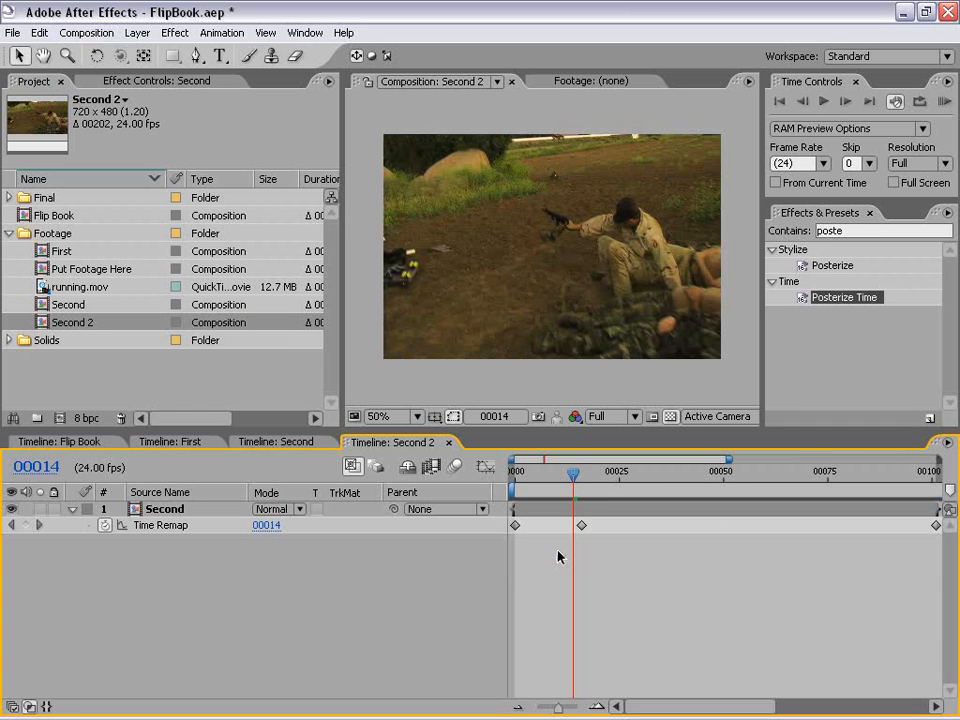
Step: Extend the Second layer's out point to the end of the Second 2 timeline
key("minus")
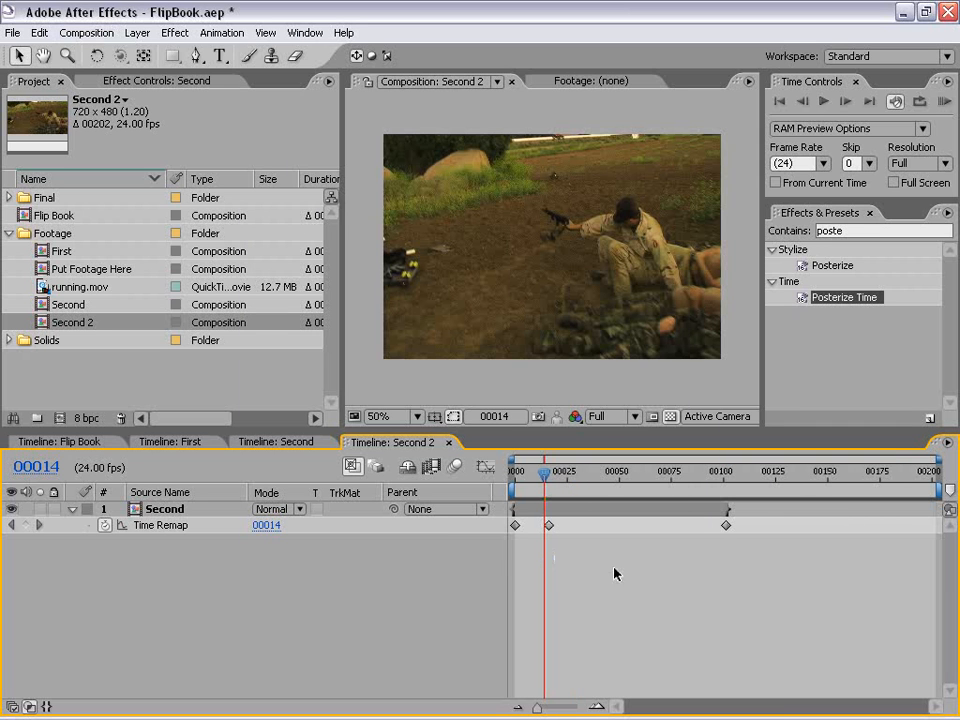
left_click_drag(727, 509, 941, 509)
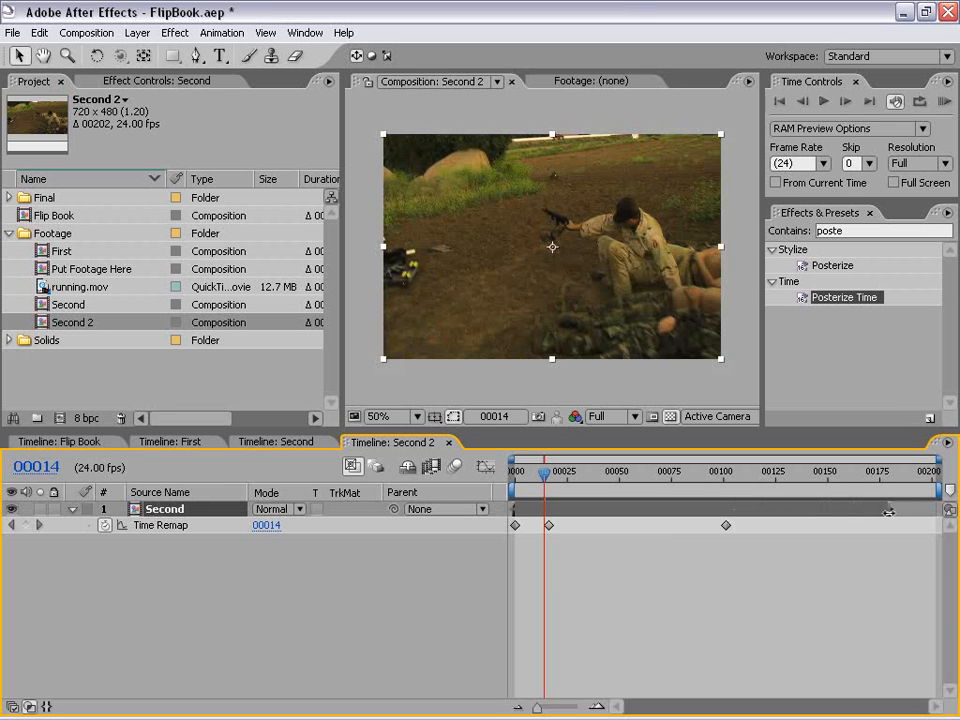
left_click(684, 593)
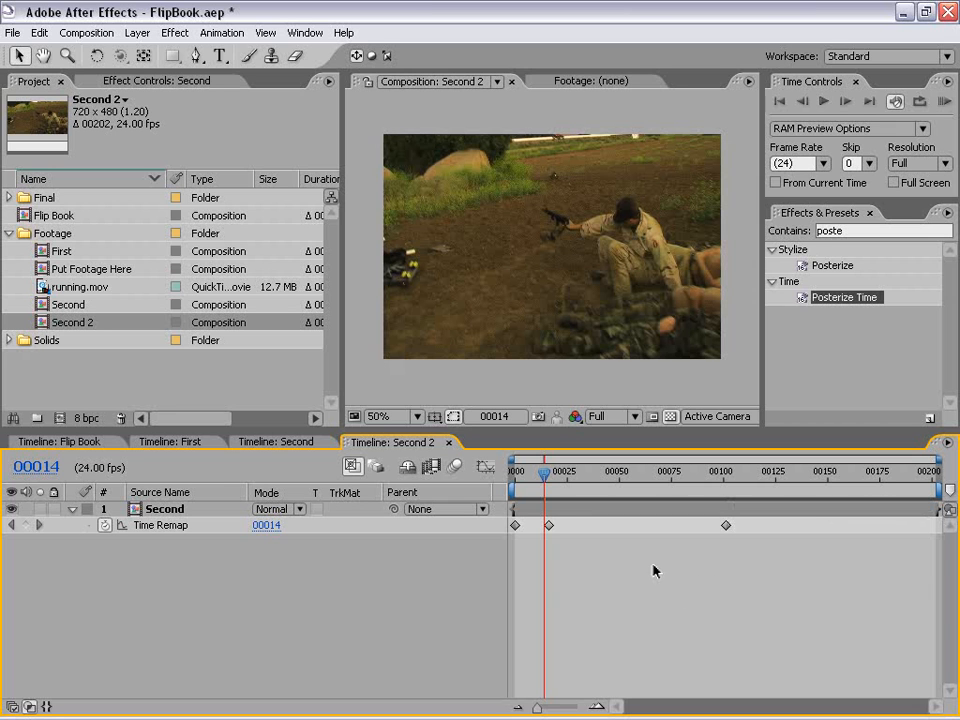
Step: Try moving only the middle Time Remap keyframe to about frame 62, and undo the move
left_click_drag(545, 478, 527, 478)
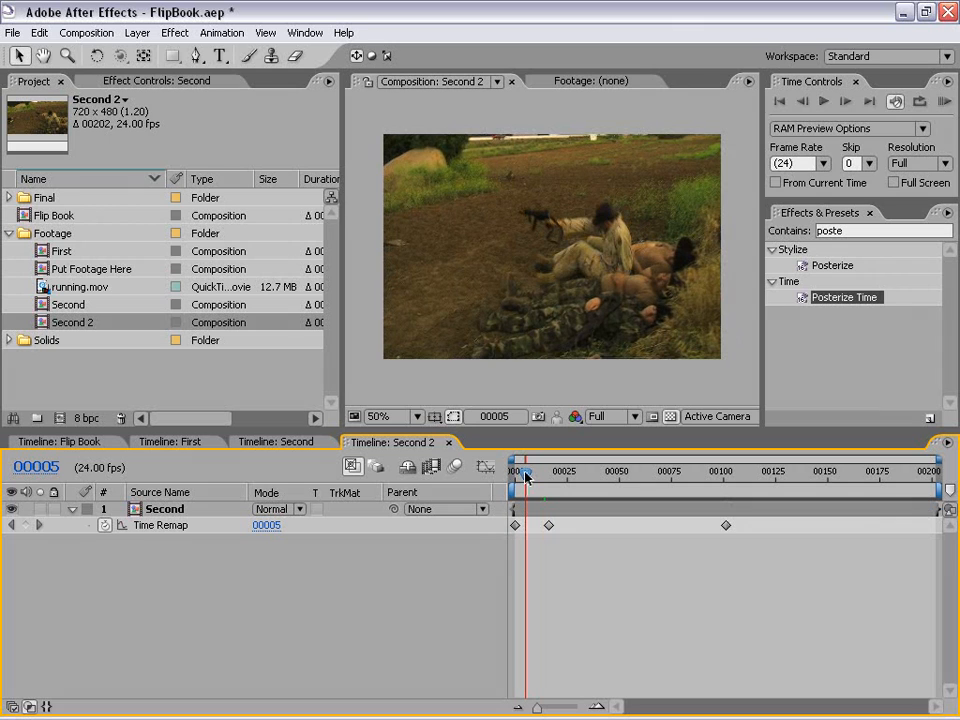
left_click_drag(549, 525, 645, 529)
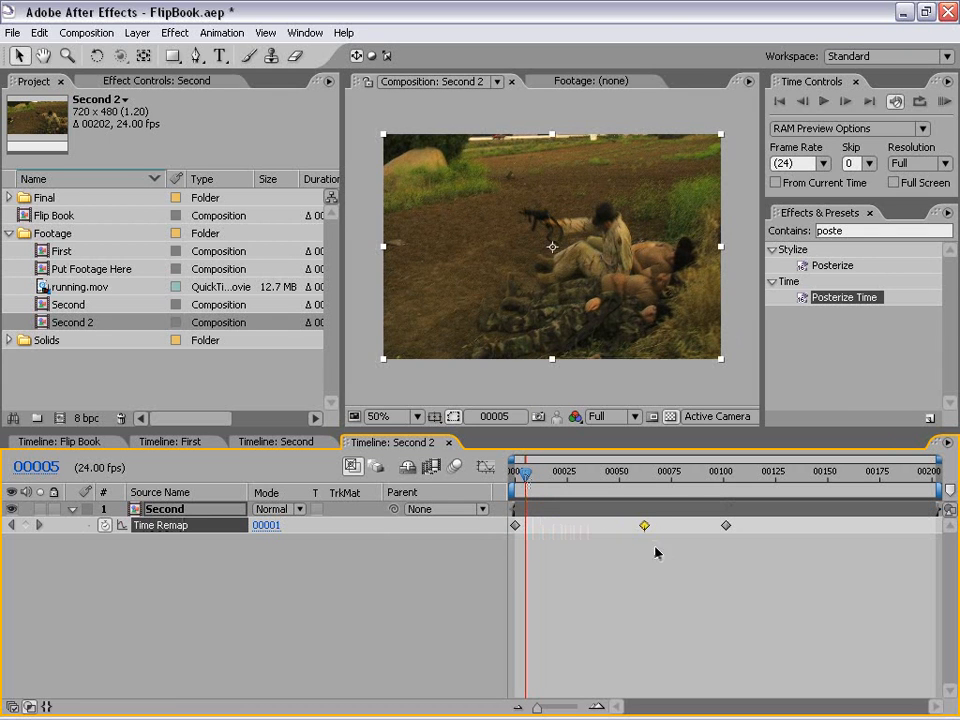
left_click_drag(525, 478, 558, 478)
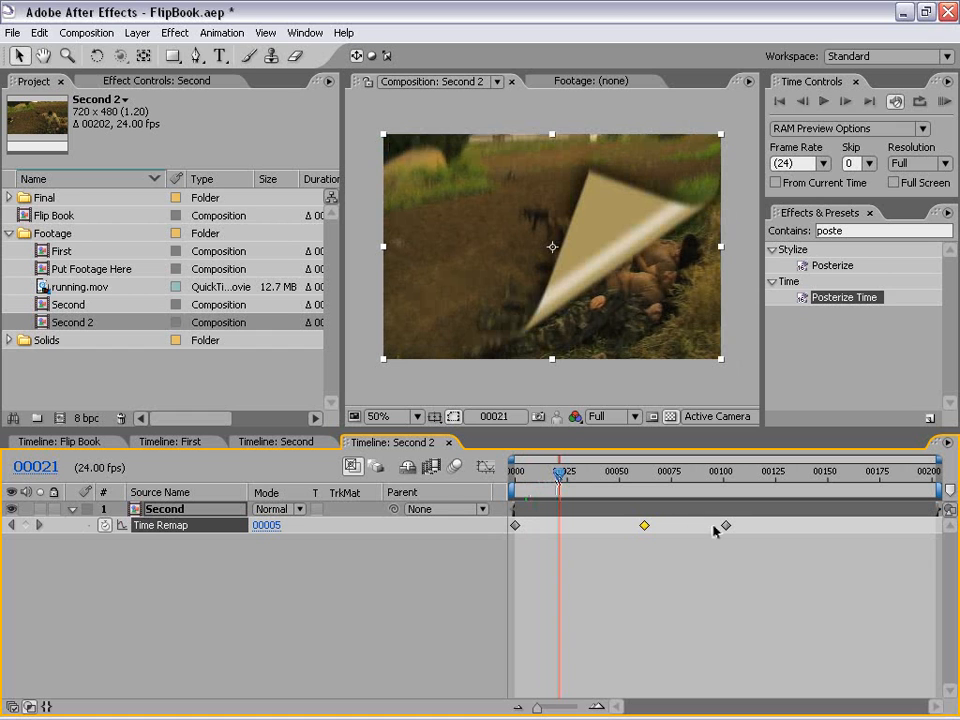
left_click(40, 34)
left_click(50, 56)
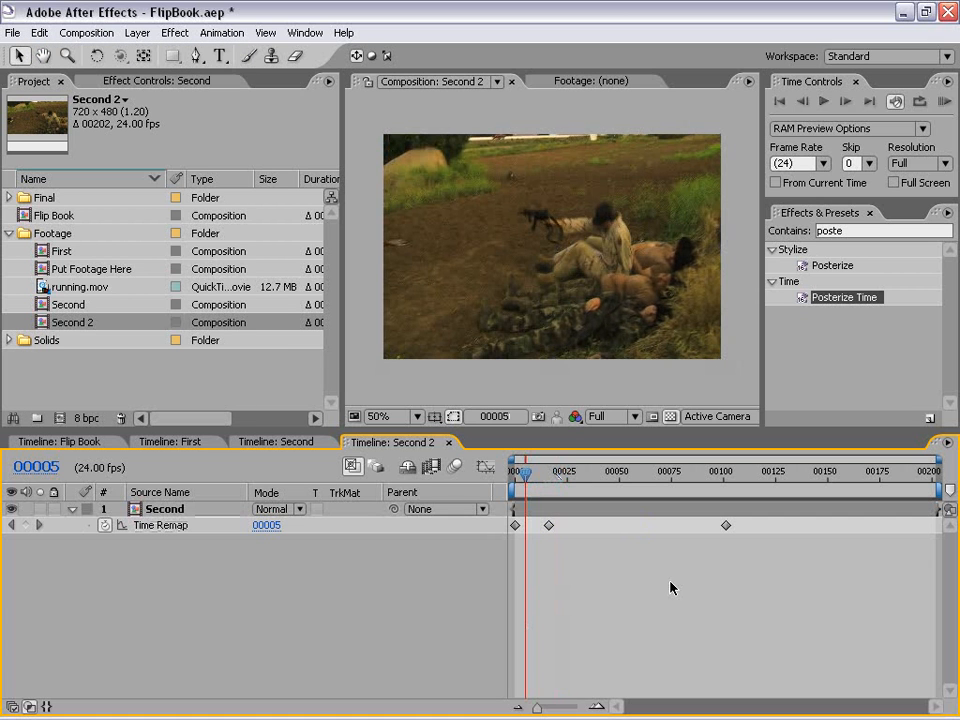
Step: Shift the last two Time Remap keyframes together so that the middle one sits at frame 63, and preview the slowed page turns
left_click_drag(760, 540, 648, 530)
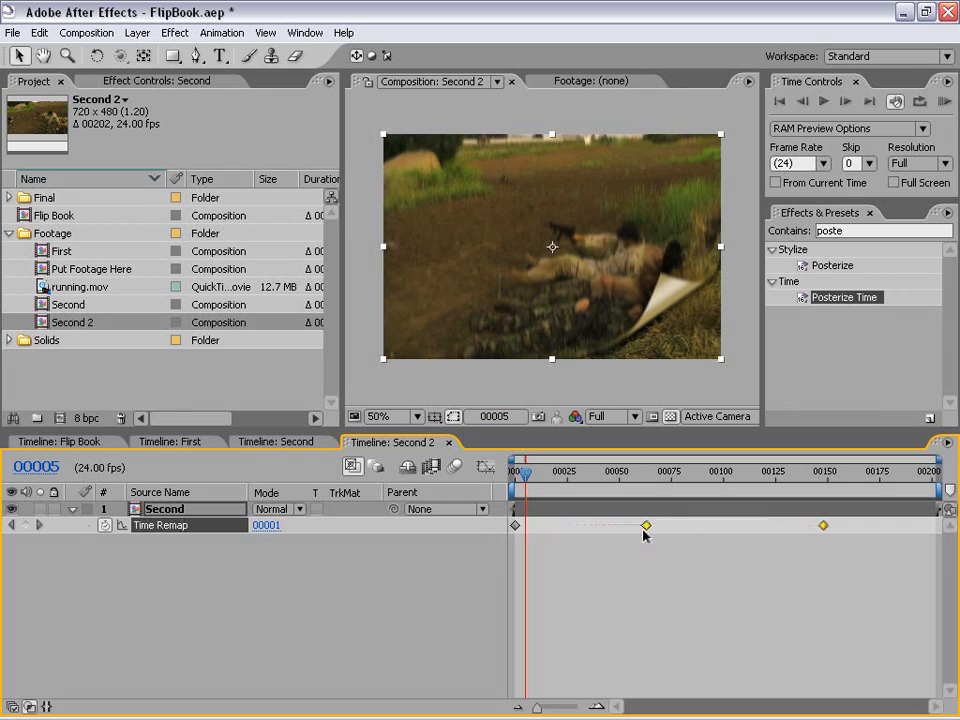
left_click(646, 548)
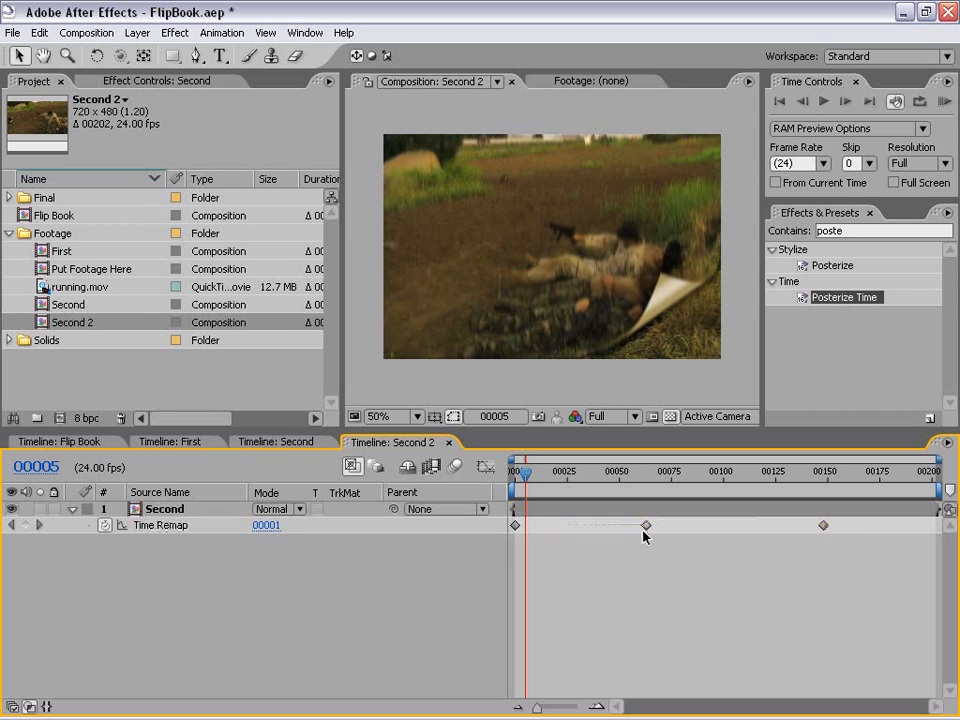
left_click_drag(524, 471, 548, 479)
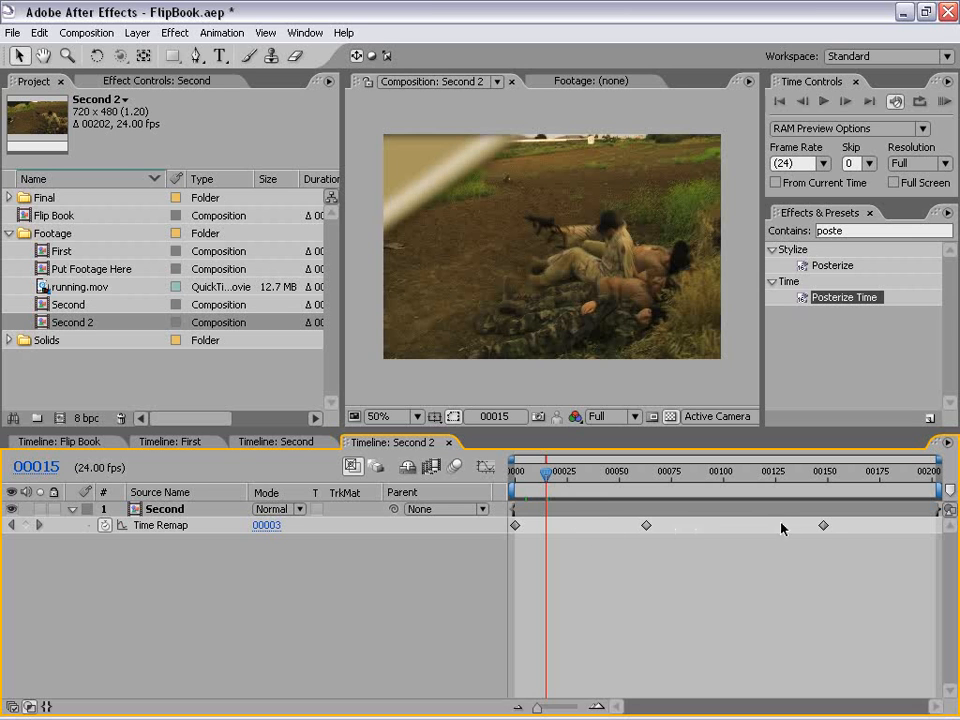
Step: Apply Easy Ease In to the middle Time Remap keyframe of the Second layer
right_click(646, 525)
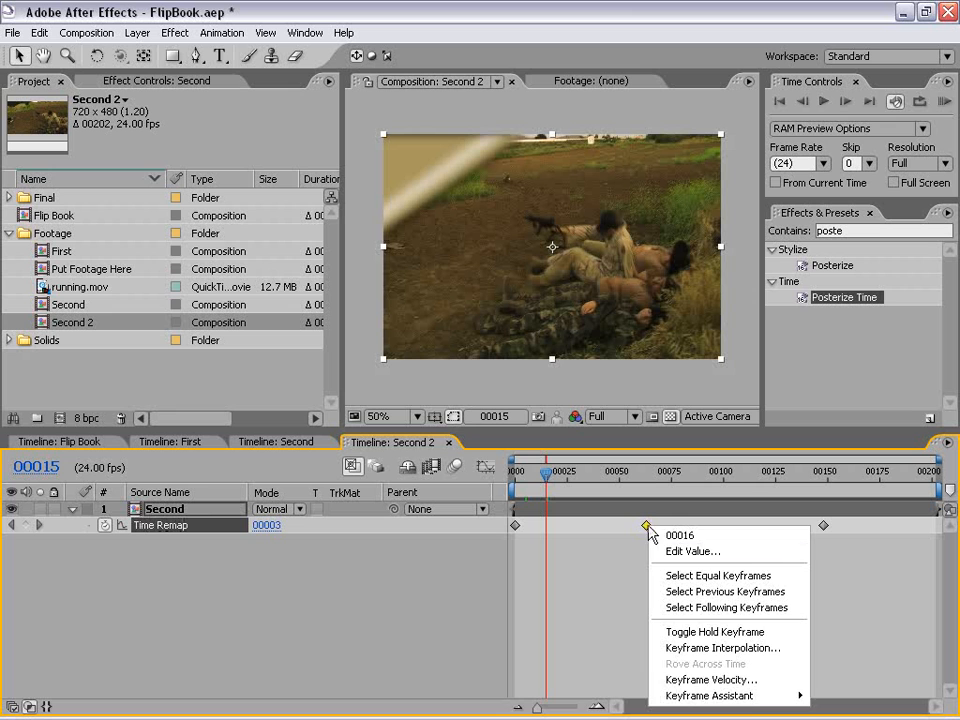
mouse_move(691, 698)
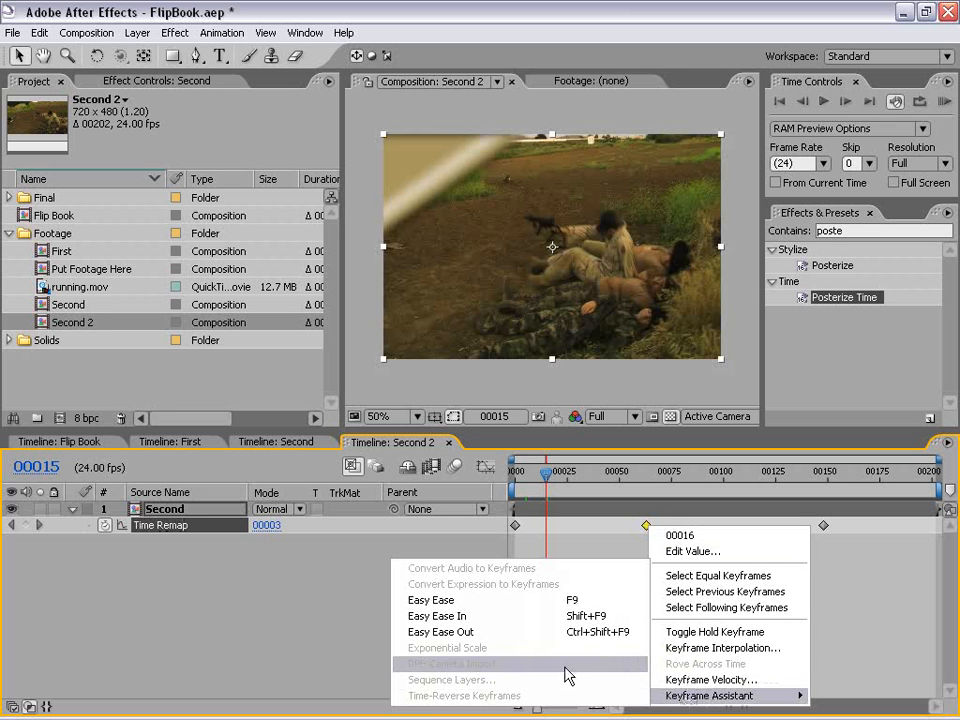
left_click(432, 617)
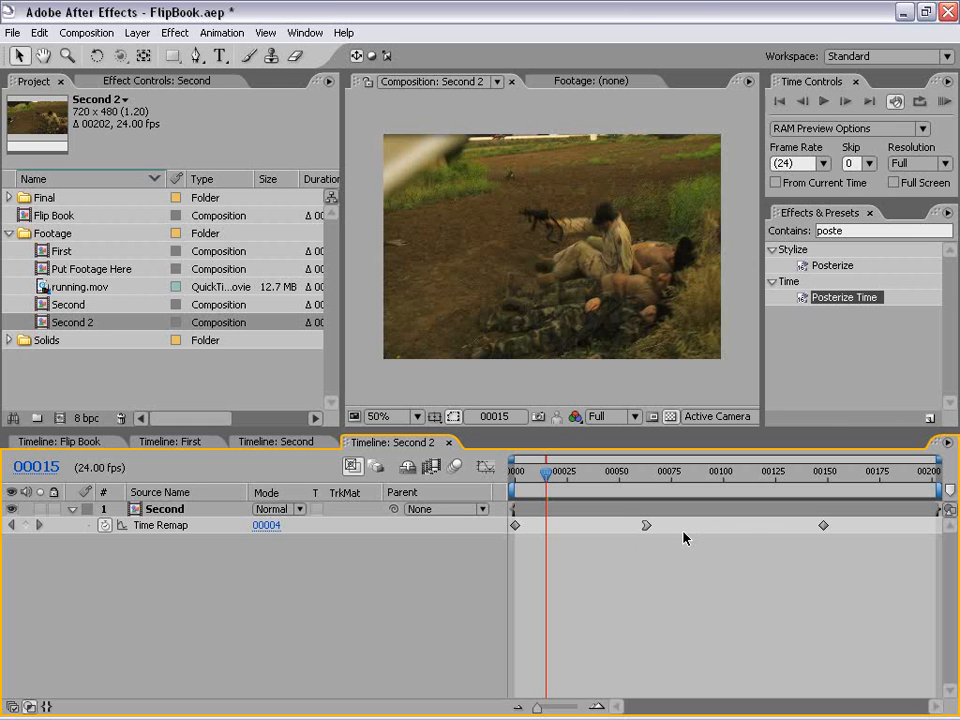
Step: Show the Second layer's Time Remap graph and pull the middle keyframe's incoming handle down so the curve ramps up gradually
left_click(175, 529)
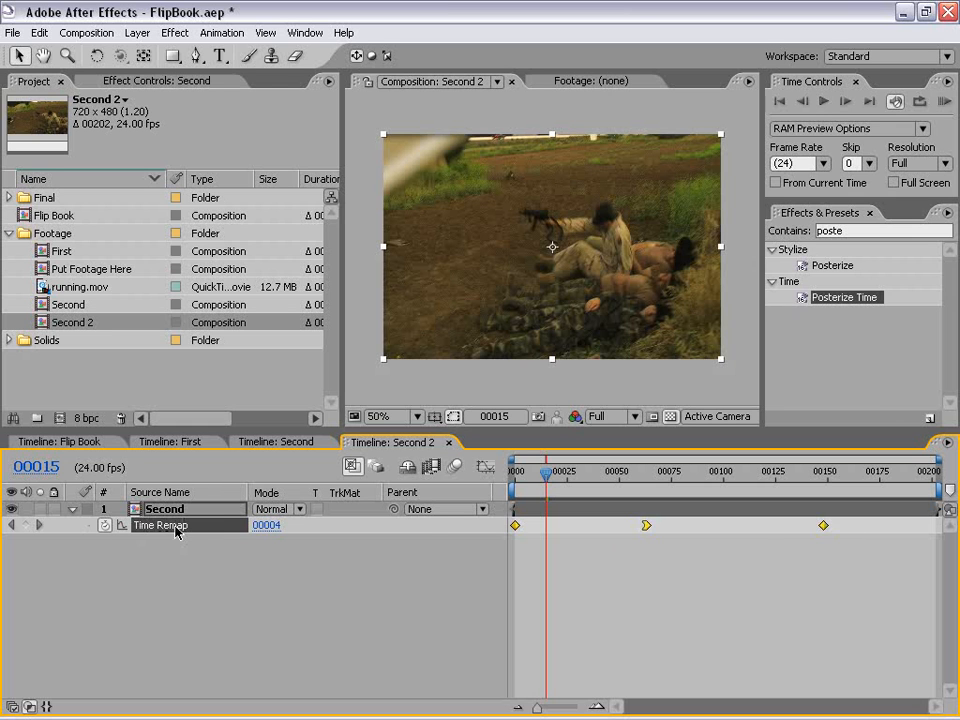
left_click(486, 467)
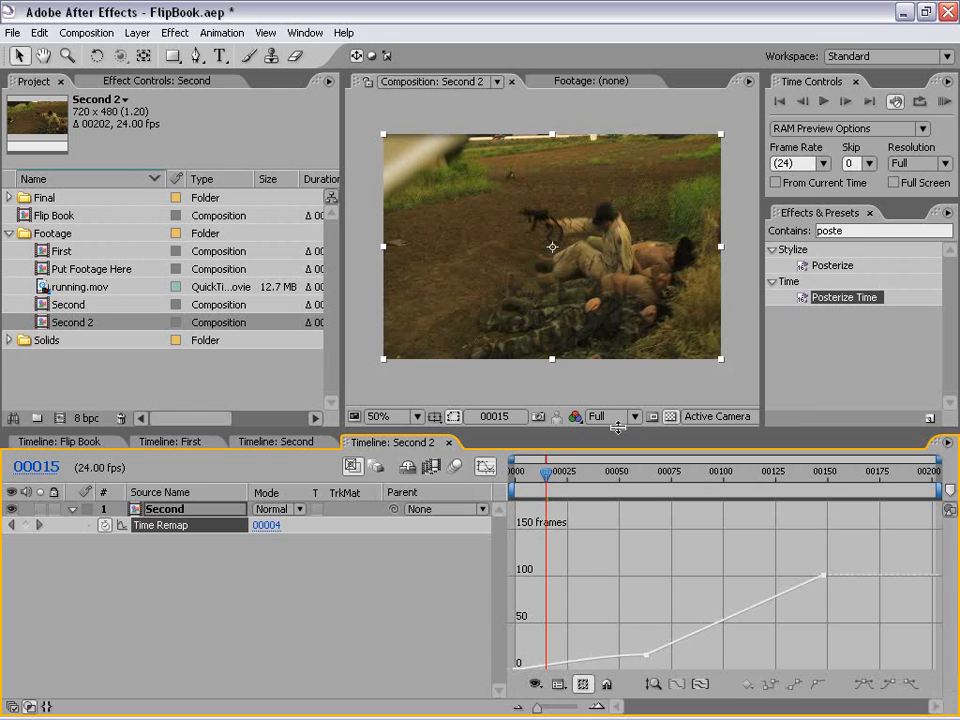
left_click_drag(617, 427, 605, 367)
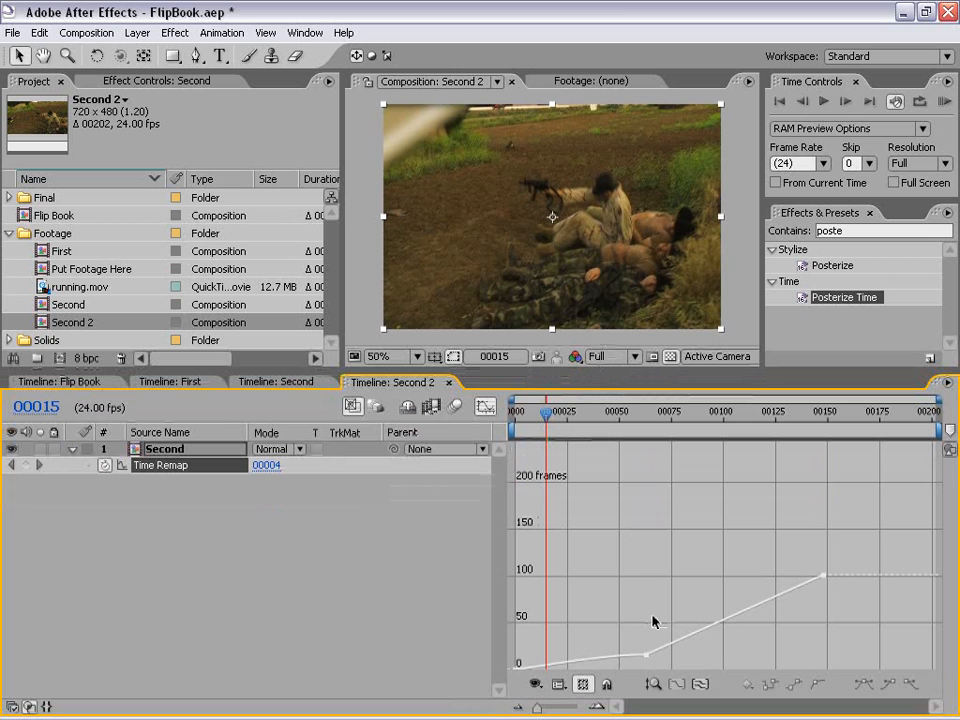
left_click(646, 655)
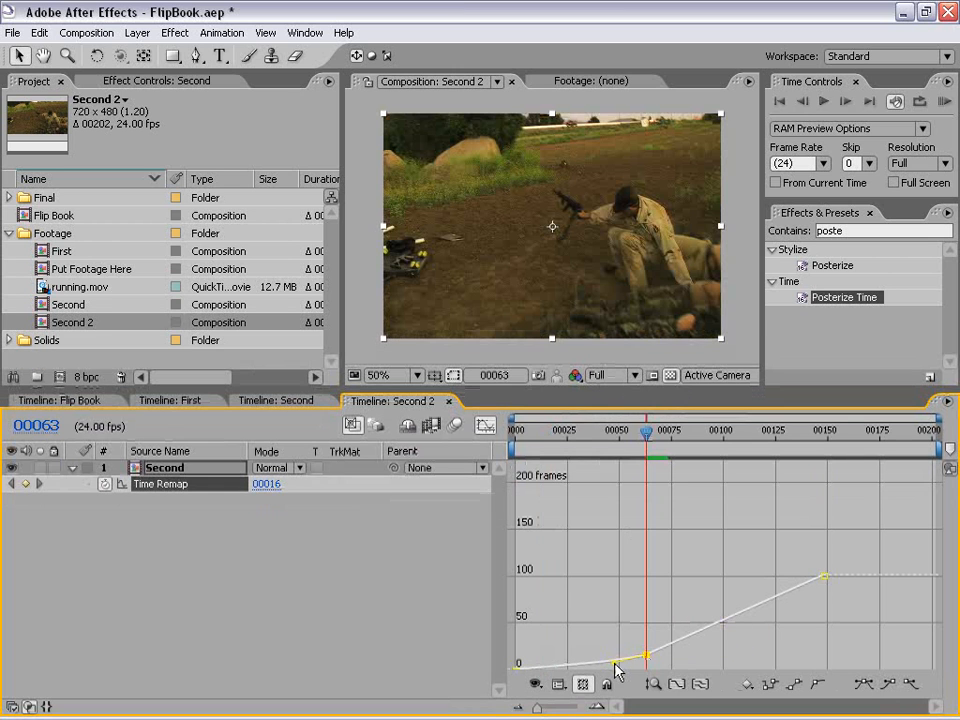
left_click_drag(620, 672, 611, 670)
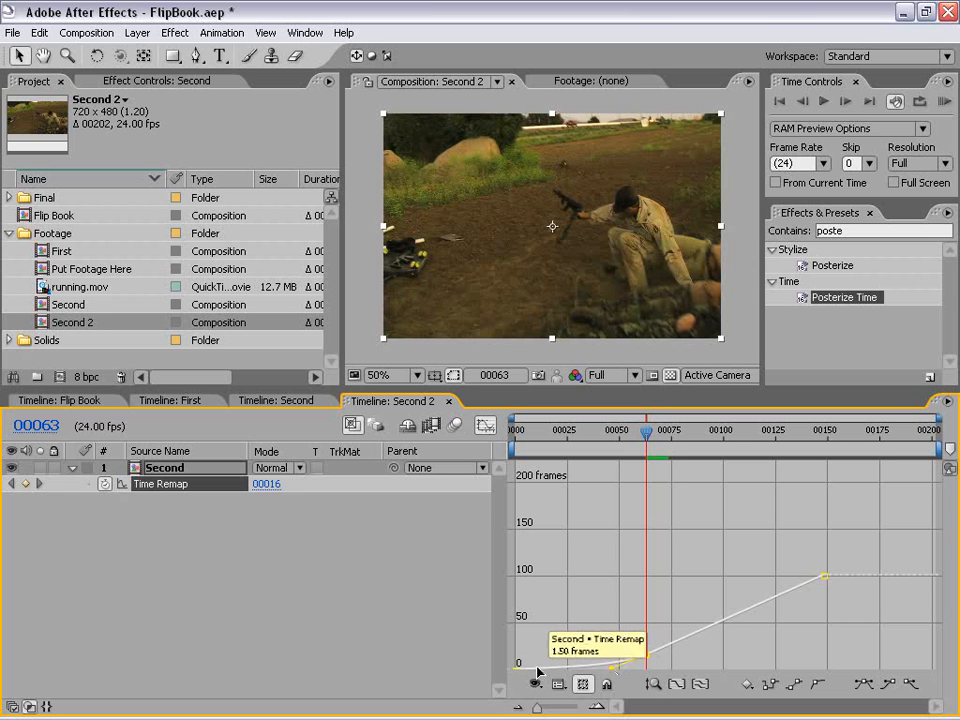
left_click(693, 598)
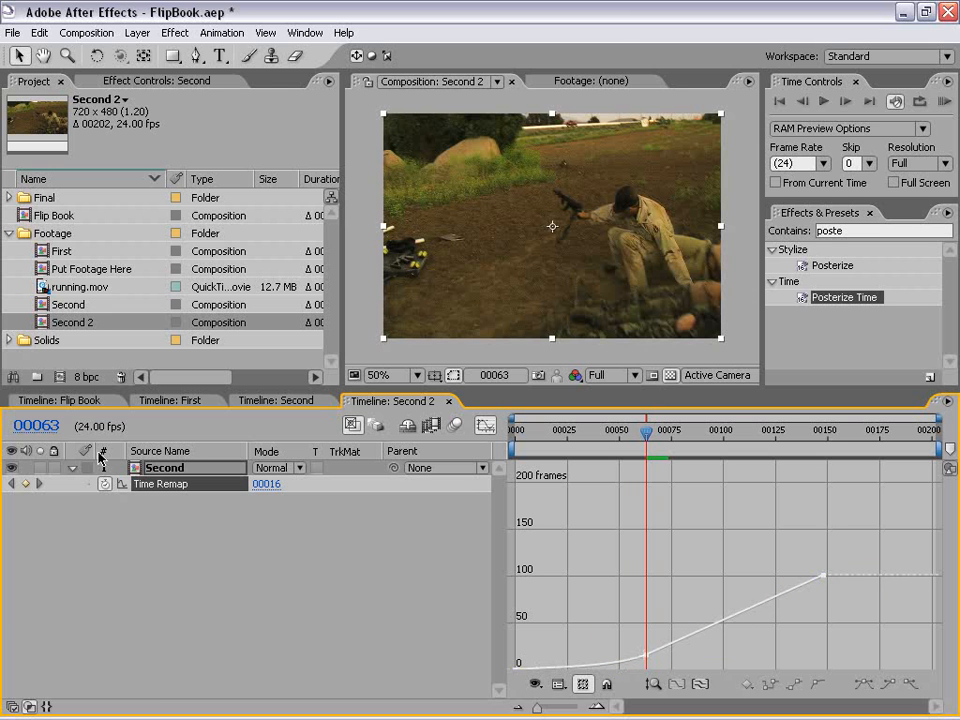
Step: Glance at the Flip Book timeline for comparison, and RAM preview the eased page turns in Second 2
left_click(78, 401)
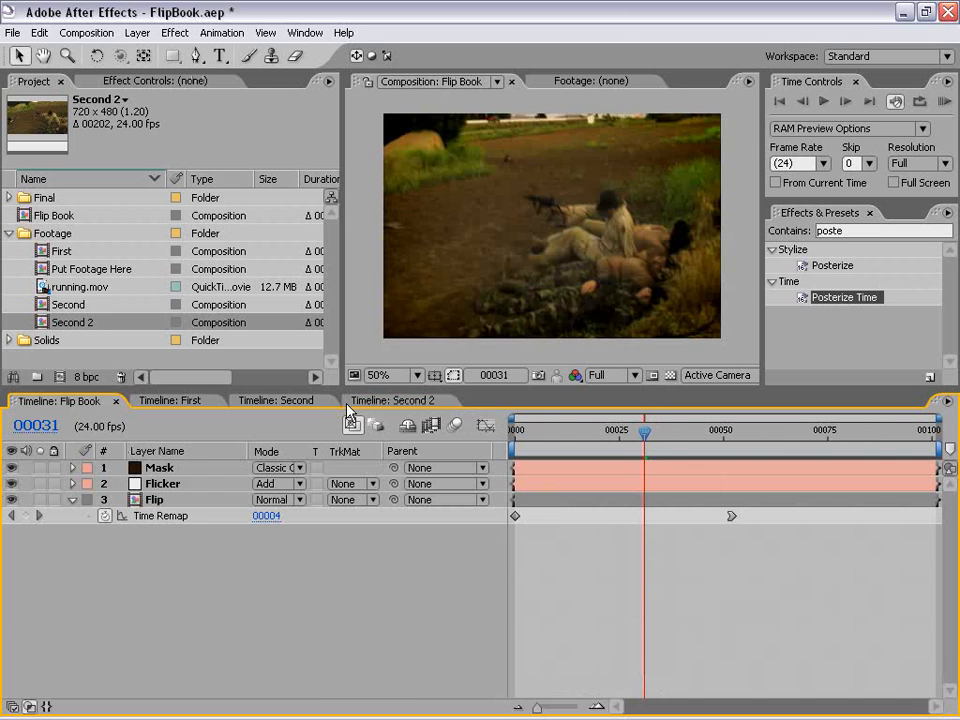
left_click(395, 401)
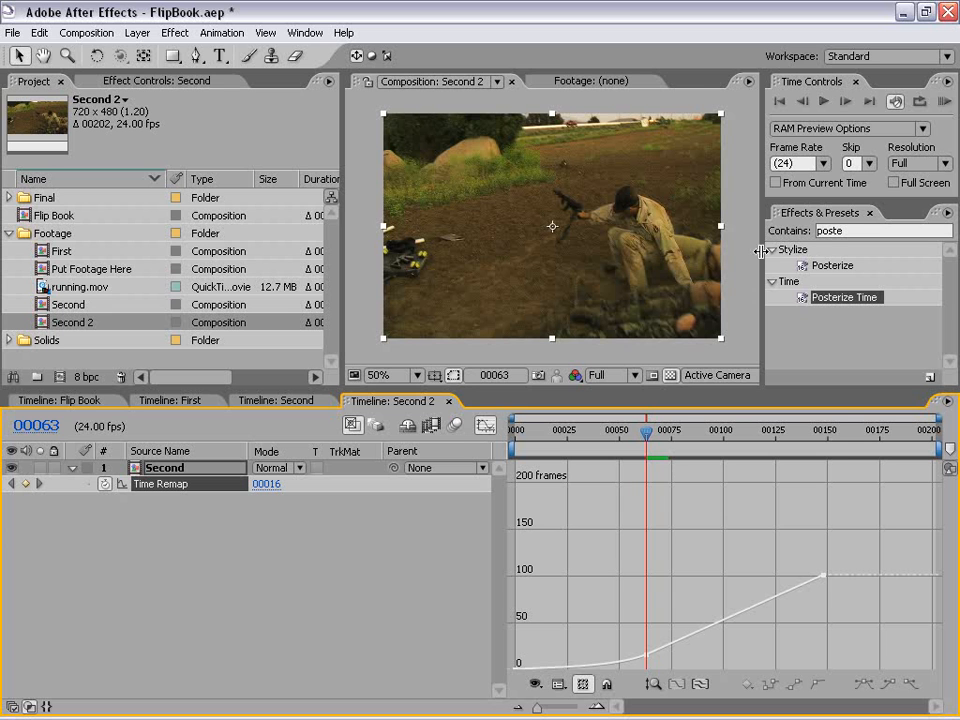
left_click(943, 101)
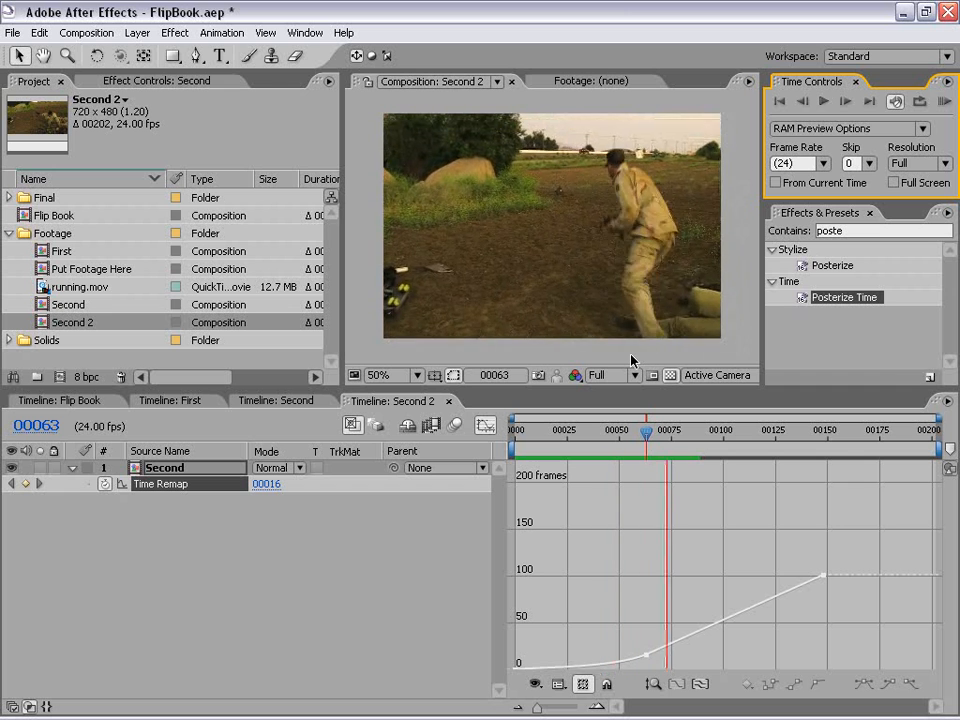
key("space")
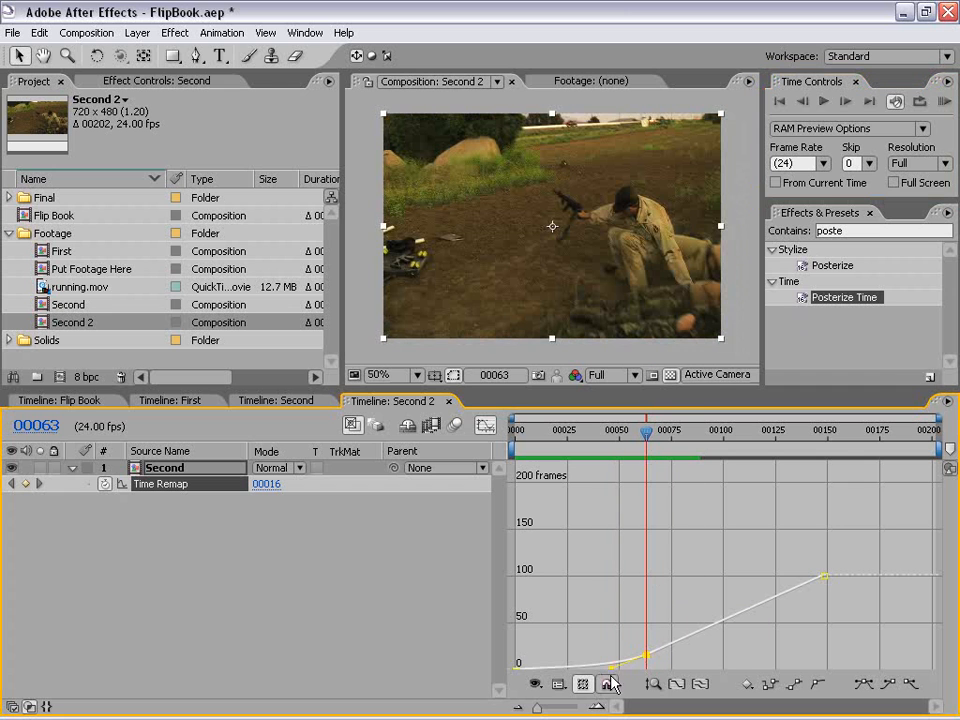
Step: Raise the middle Time Remap keyframe's incoming handle slightly to soften the curve, and return to the keyframe view
mouse_move(610, 666)
left_mouse_down()
mouse_move(619, 672)
mouse_move(618, 656)
left_mouse_up()
left_click(603, 595)
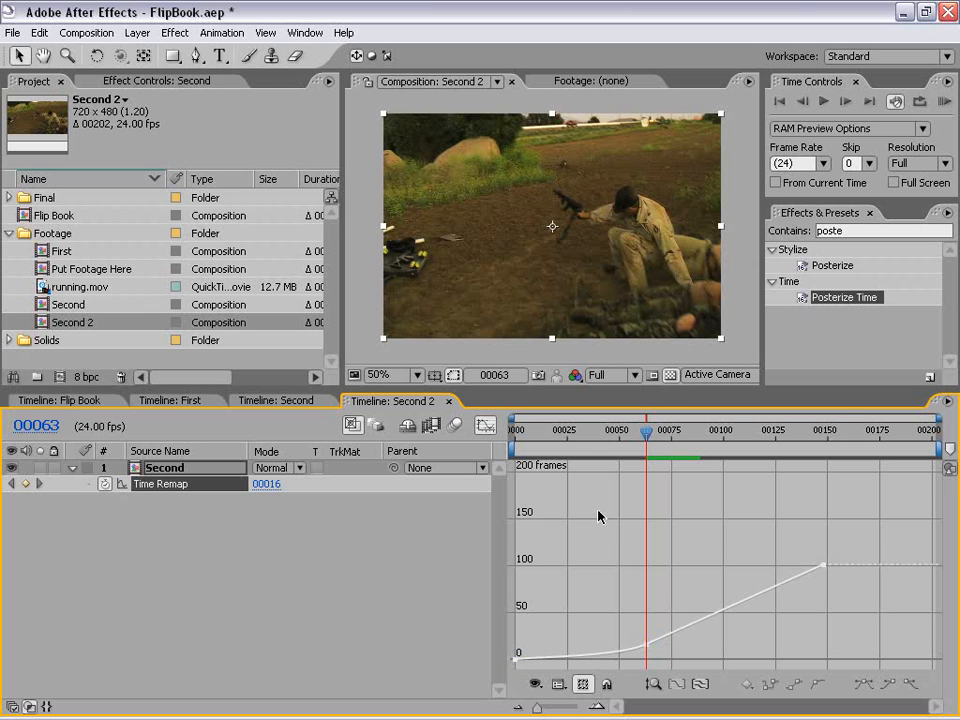
left_click(487, 426)
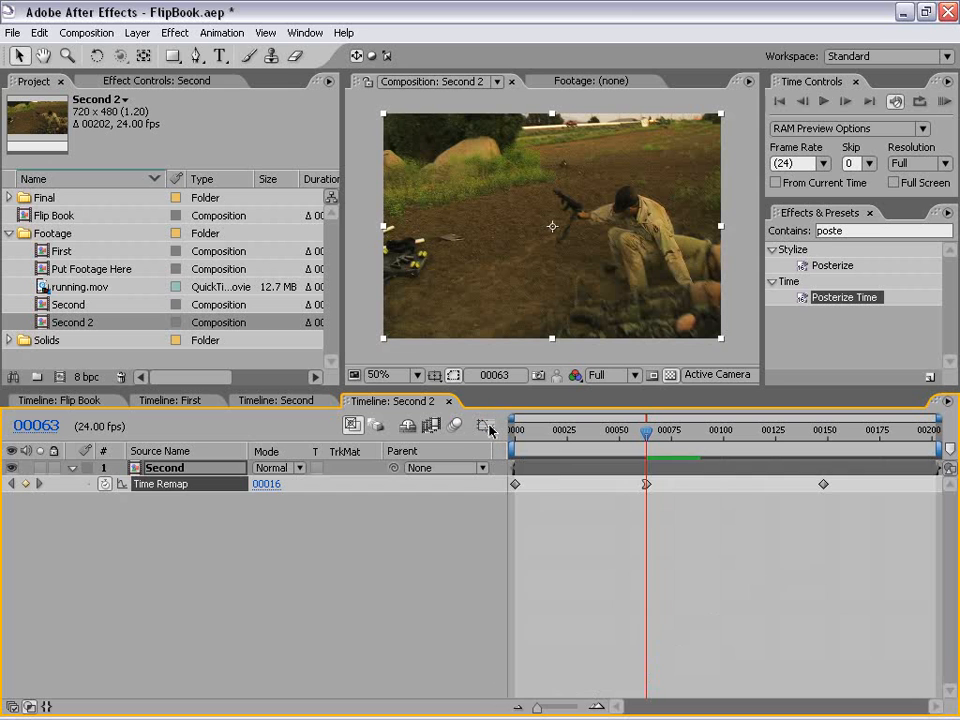
Step: Scrub from the middle Time Remap keyframe to frame 70 to examine the fast page turns
left_click(611, 508)
mouse_move(647, 440)
left_mouse_down()
mouse_move(637, 440)
mouse_move(683, 440)
mouse_move(654, 441)
left_mouse_up()
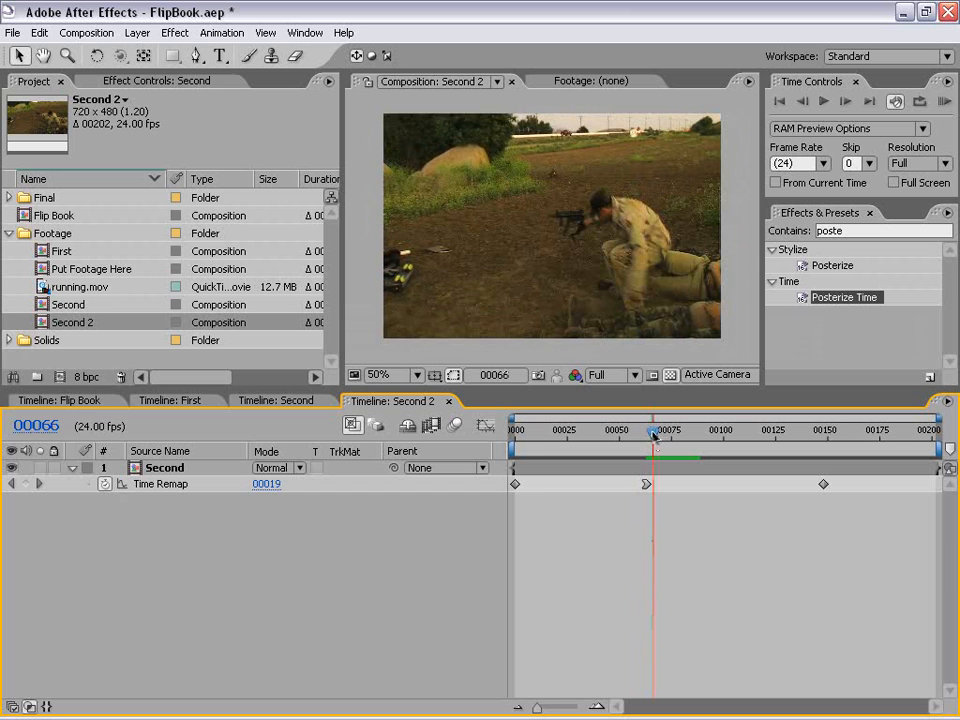
mouse_move(653, 436)
left_mouse_down()
mouse_move(632, 433)
mouse_move(675, 437)
mouse_move(636, 436)
mouse_move(663, 437)
left_mouse_up()
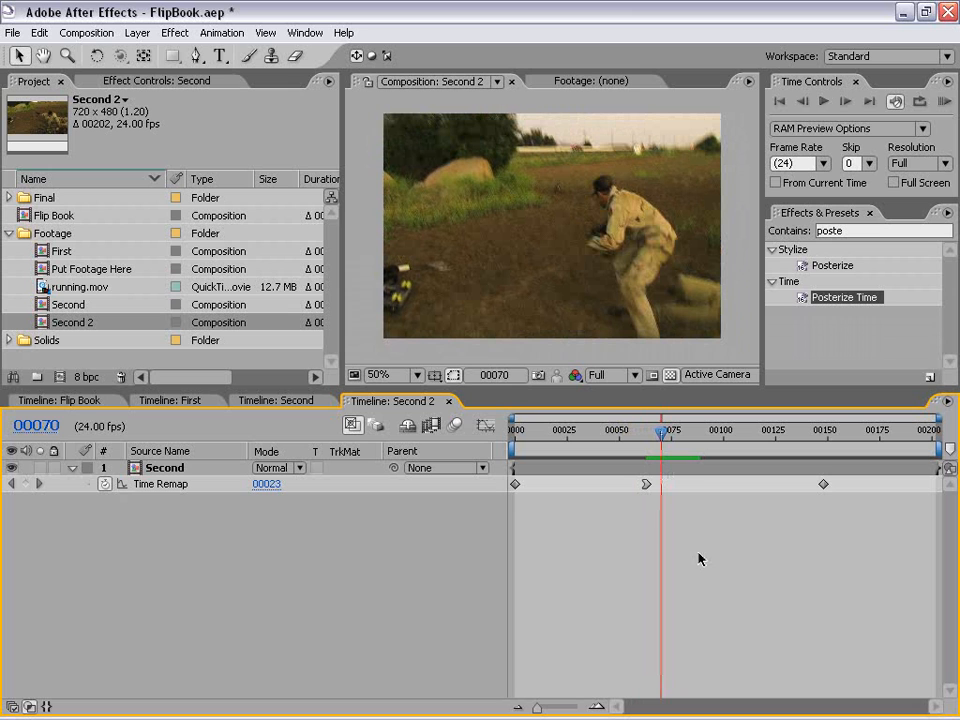
Step: Create a 720 x 480 solid in light grey E5E5E5 above the Second layer
left_click(137, 33)
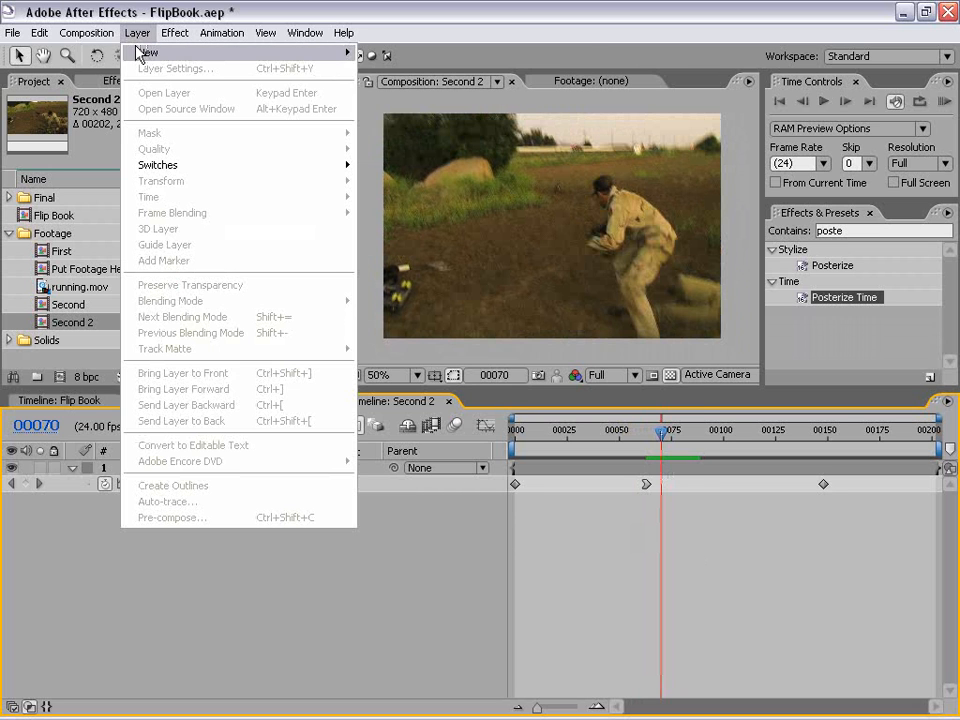
mouse_move(150, 53)
left_click(415, 70)
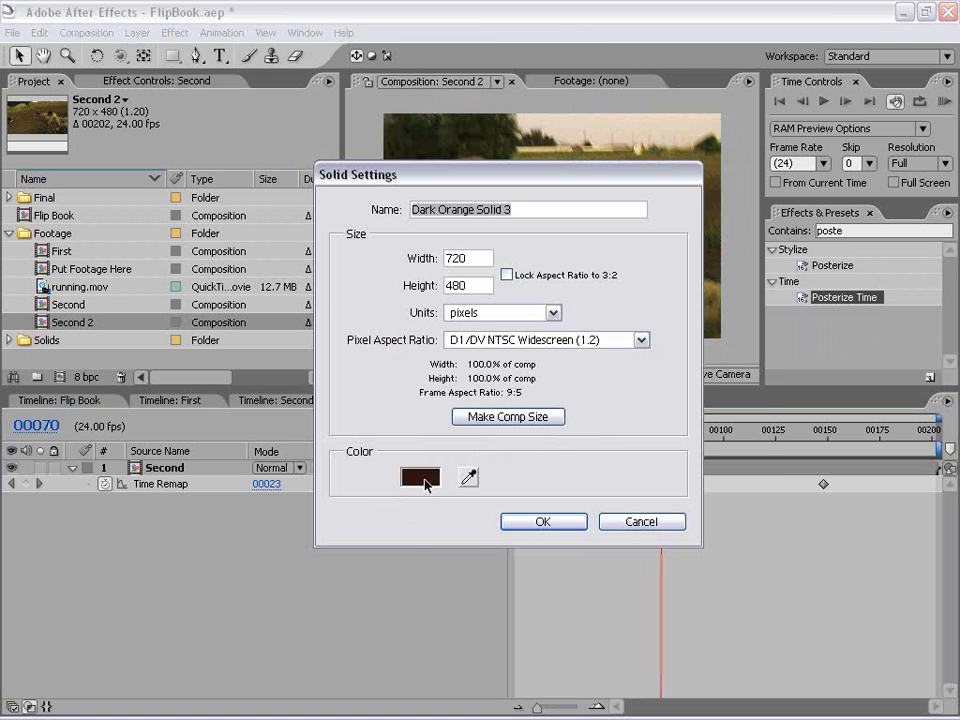
left_click(425, 484)
left_click_drag(317, 326, 297, 297)
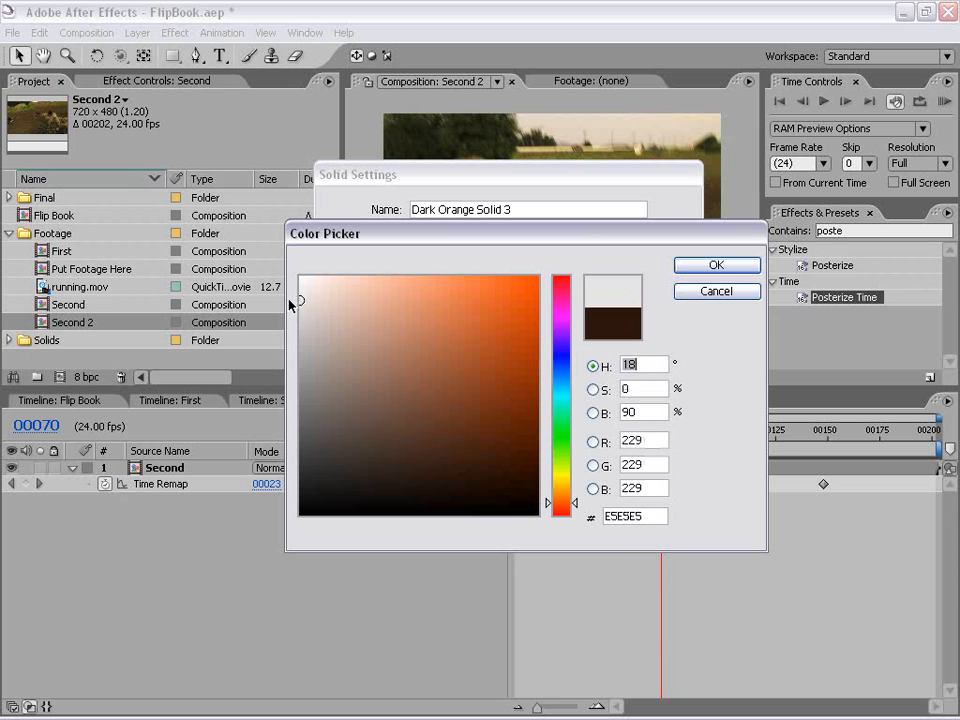
left_click(716, 266)
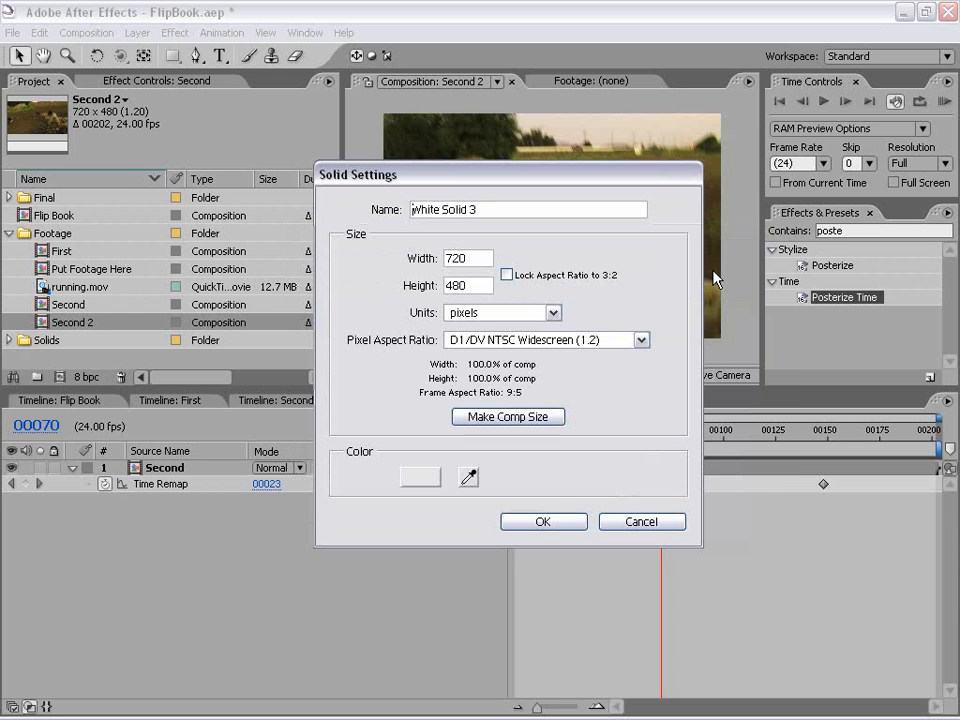
left_click(543, 522)
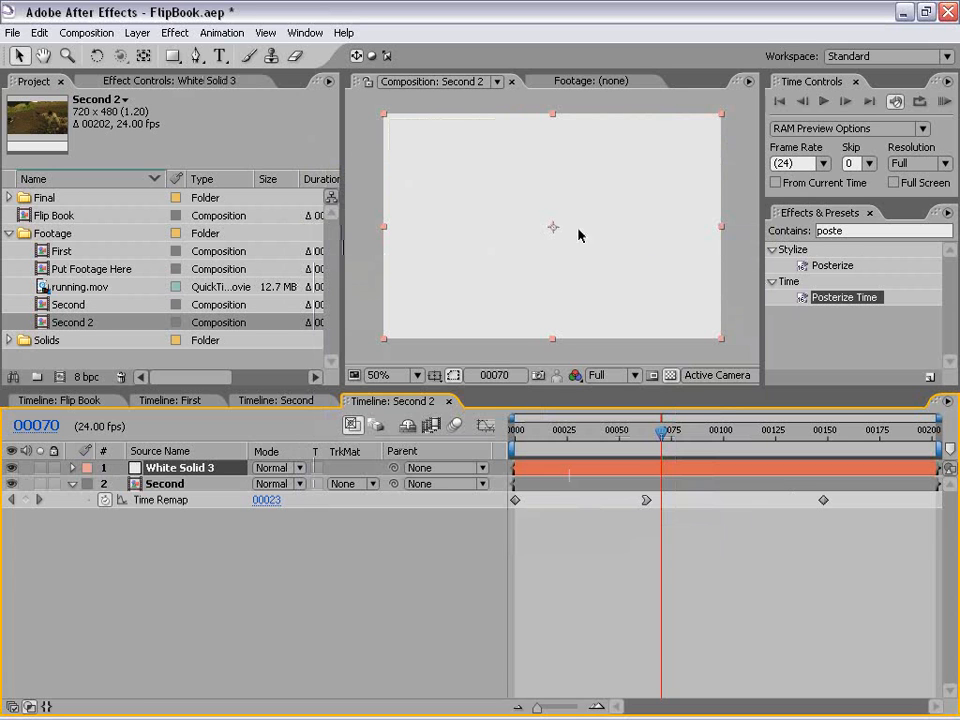
Step: Apply the Strobe Light effect to the solid, set Strobe to Makes Layer Transparent, and scrub back to frame 59 to check it
left_click(847, 231)
type("strob")
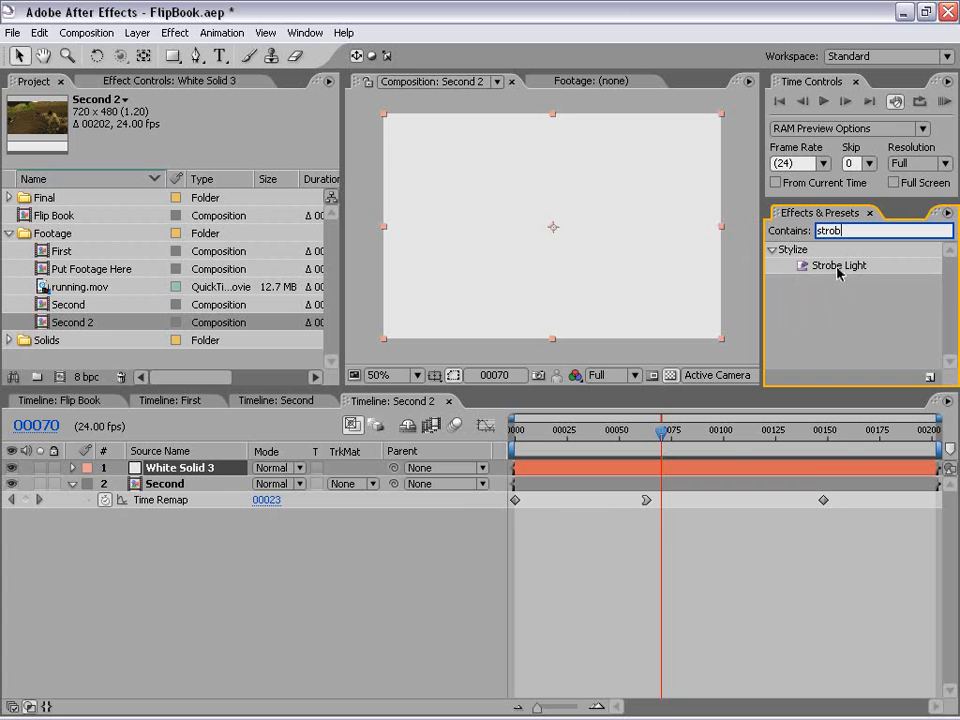
left_click_drag(836, 266, 628, 240)
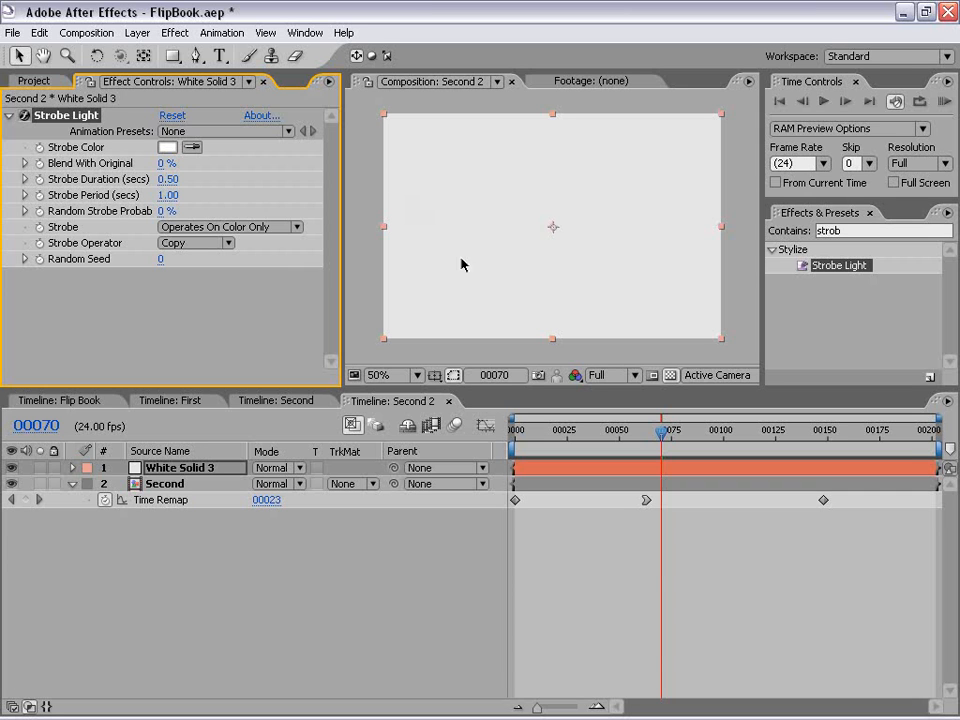
left_click(185, 229)
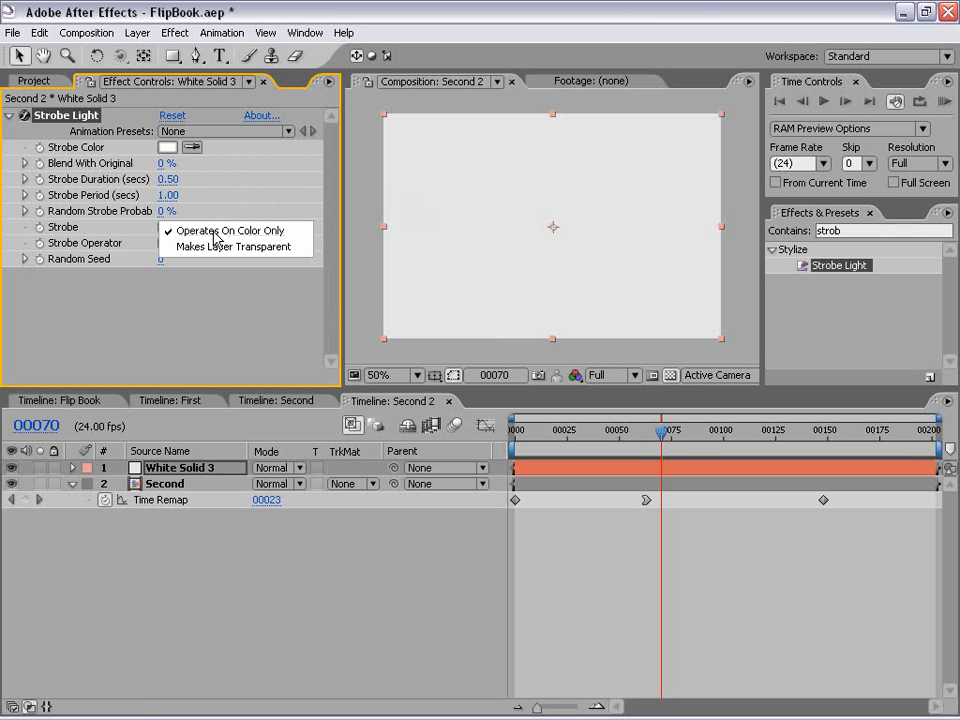
left_click(258, 257)
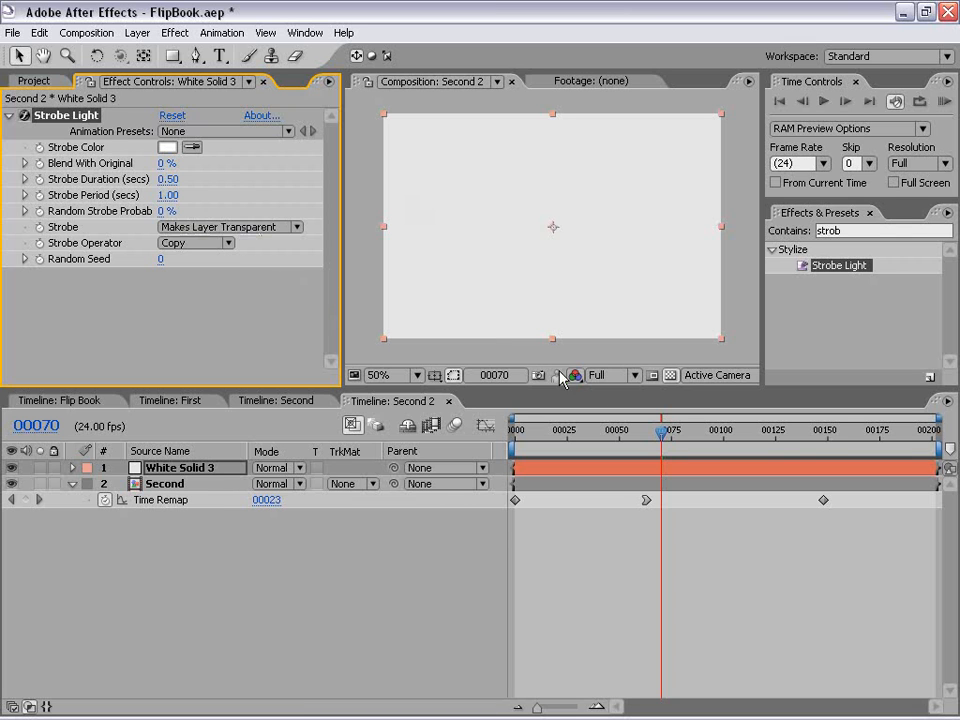
left_click(660, 437)
left_click_drag(660, 437, 640, 430)
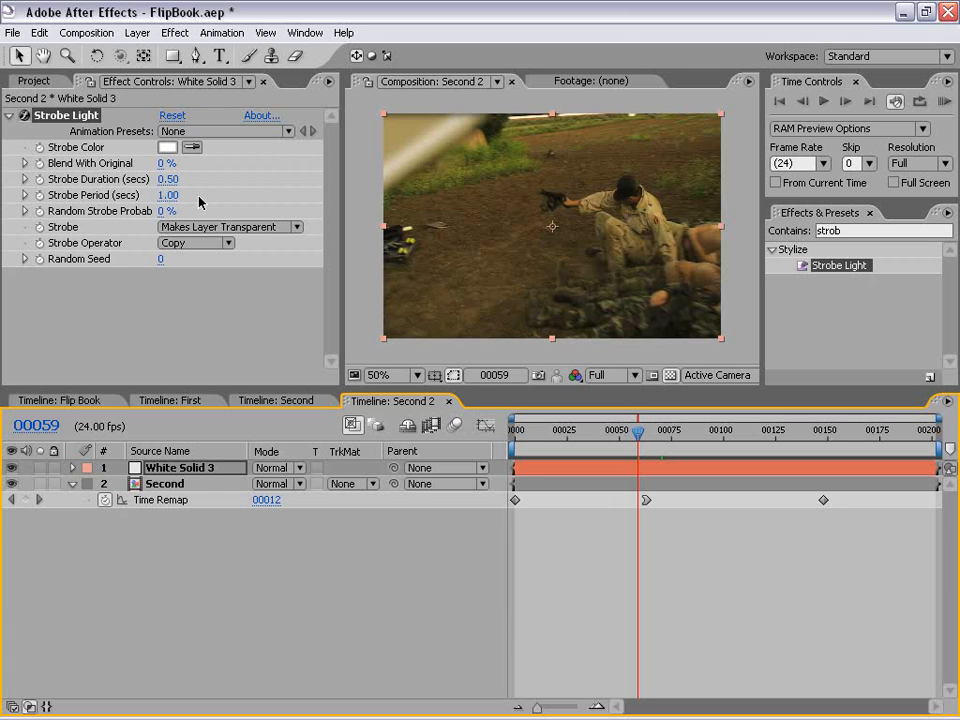
Step: Open the Windows Calculator and divide 1 by 24 to work out one frame's duration in seconds
key("super+r")
key("Return")
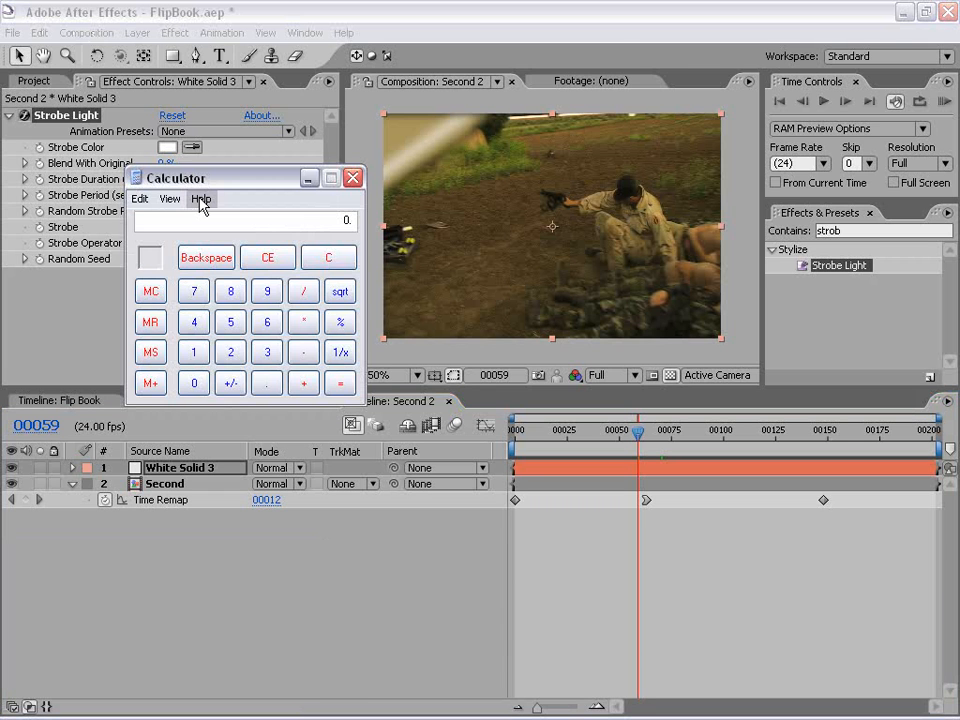
left_click_drag(238, 178, 210, 321)
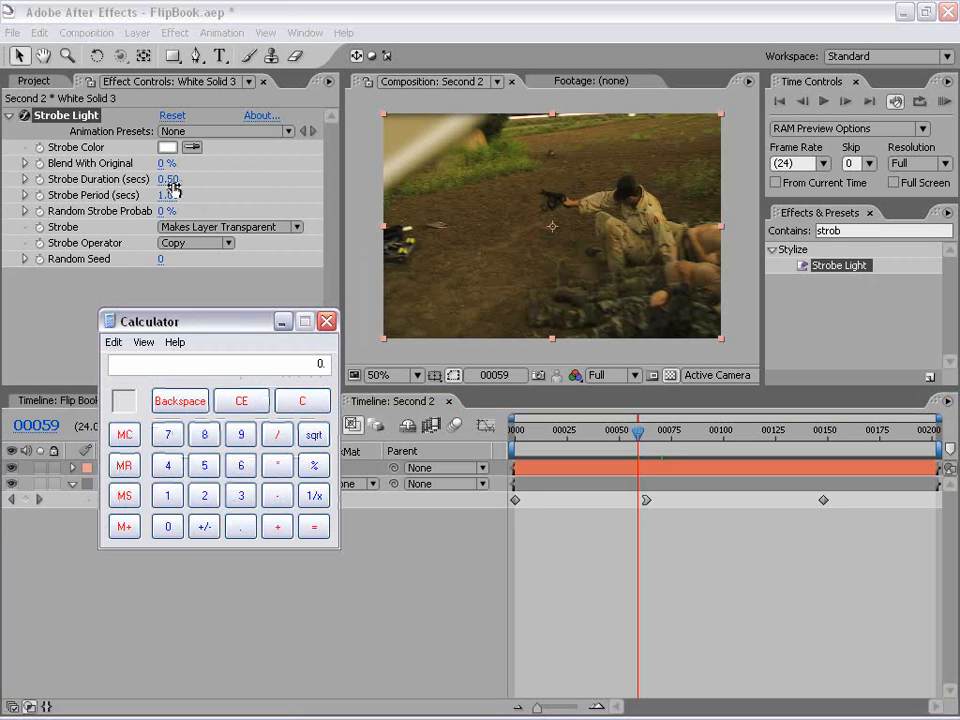
left_click_drag(226, 323, 167, 308)
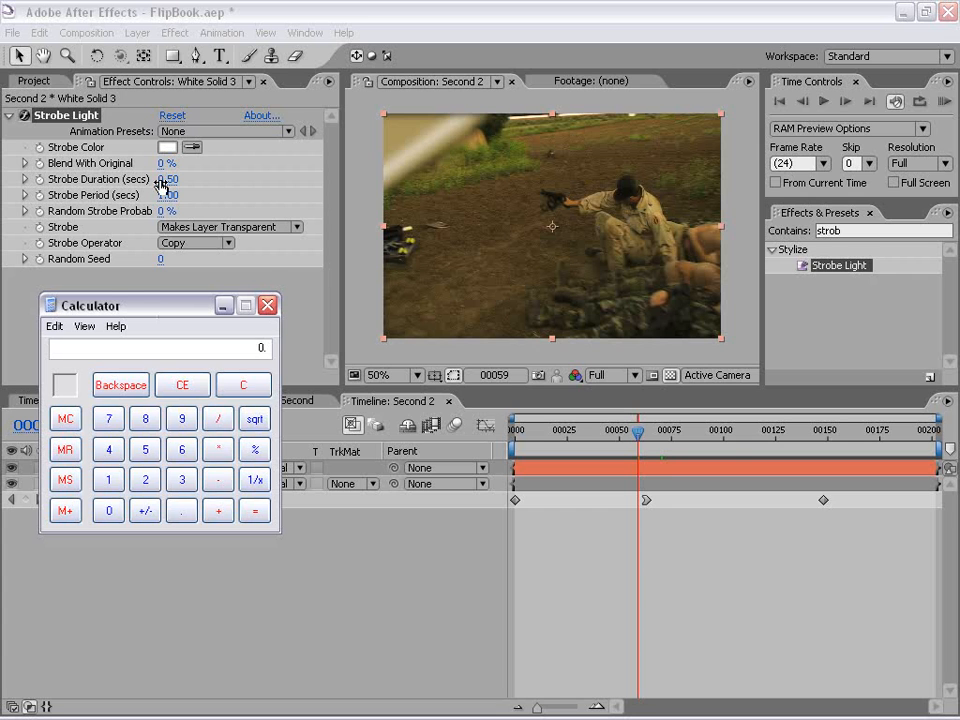
left_click_drag(239, 313, 221, 292)
left_click(90, 458)
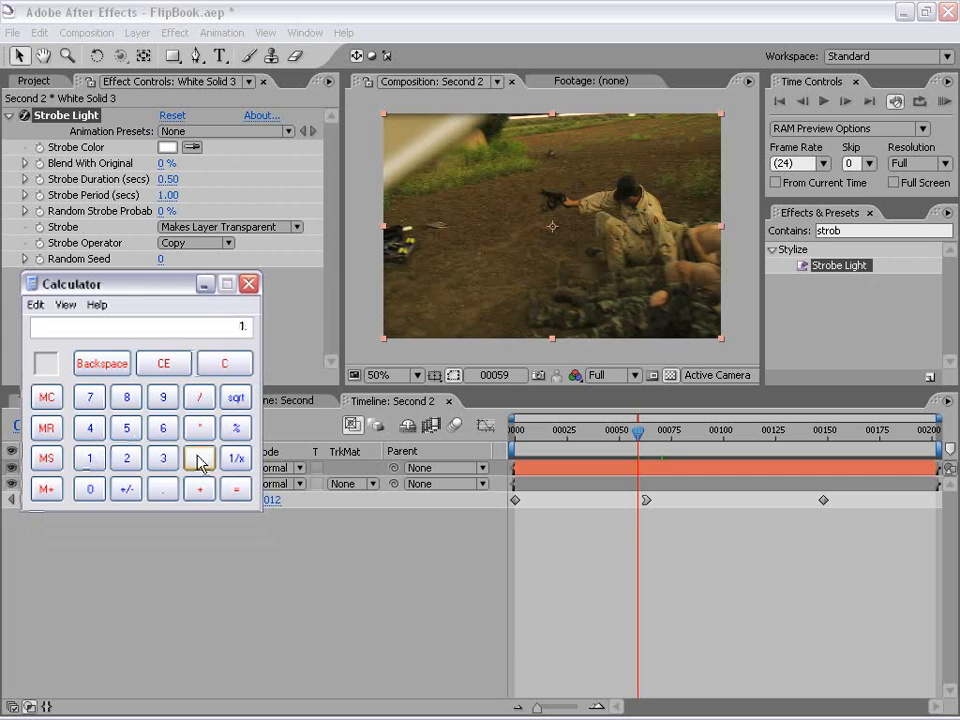
left_click(199, 397)
left_click(126, 458)
left_click(90, 428)
left_click(236, 489)
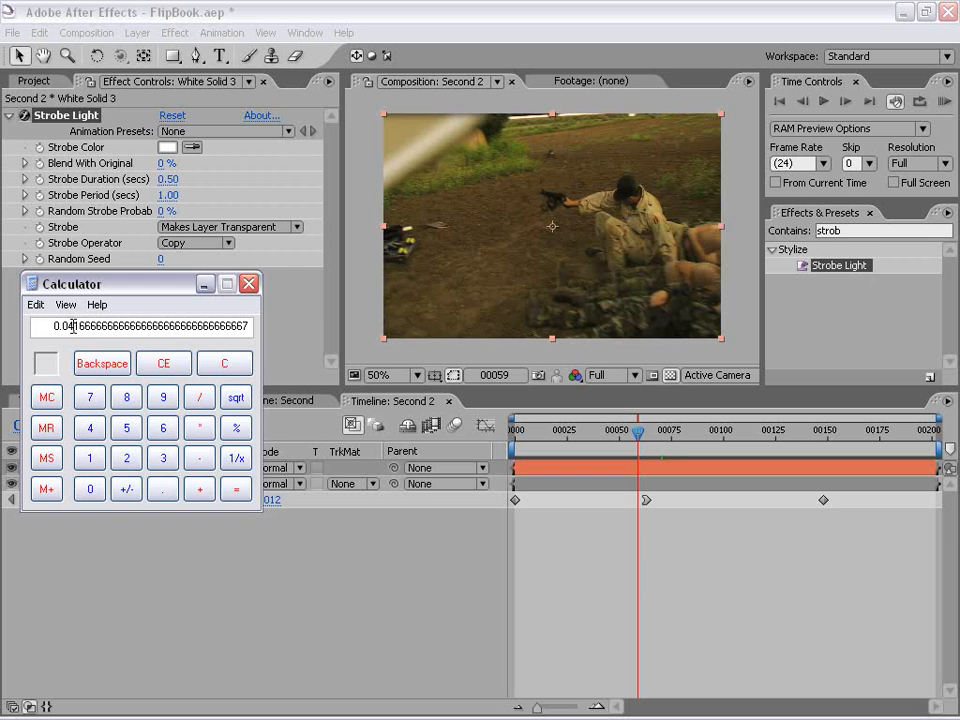
Step: Set the Strobe Light effect's Strobe Duration to 0.04 and Strobe Period to 0.08 seconds
left_click(135, 183)
left_click(167, 179)
type(".04")
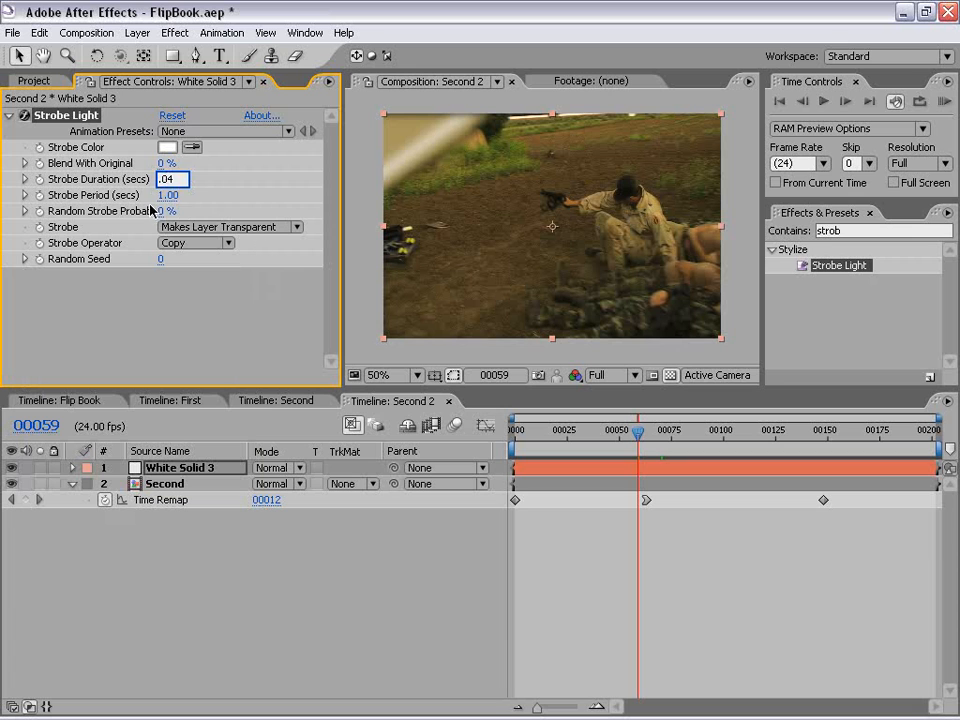
key("Tab")
type("1")
key("BackSpace")
type(".")
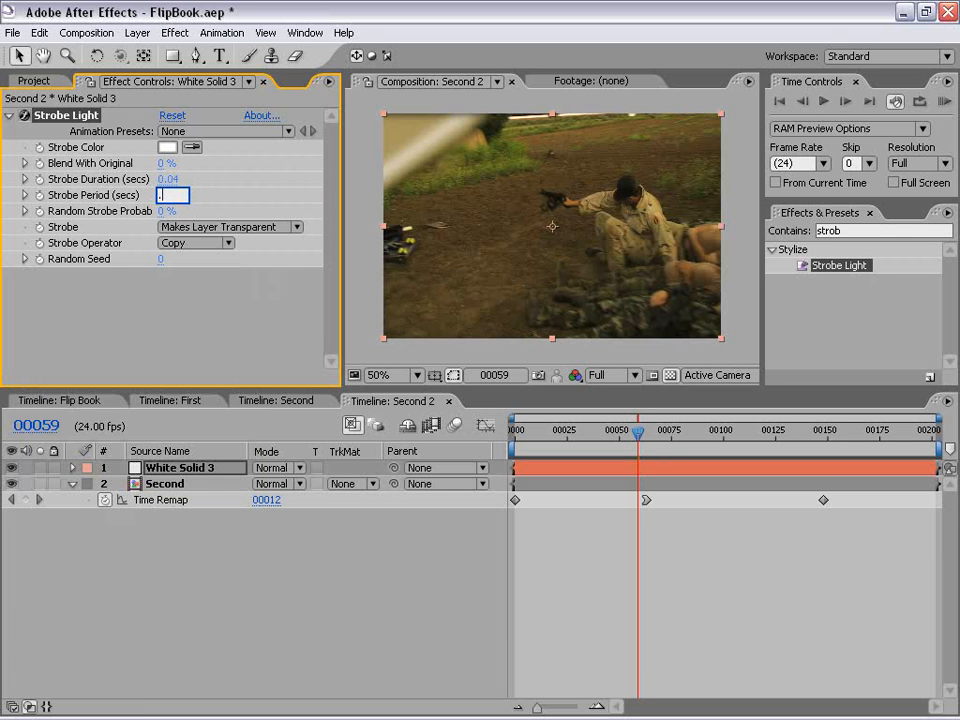
type("08")
key("Return")
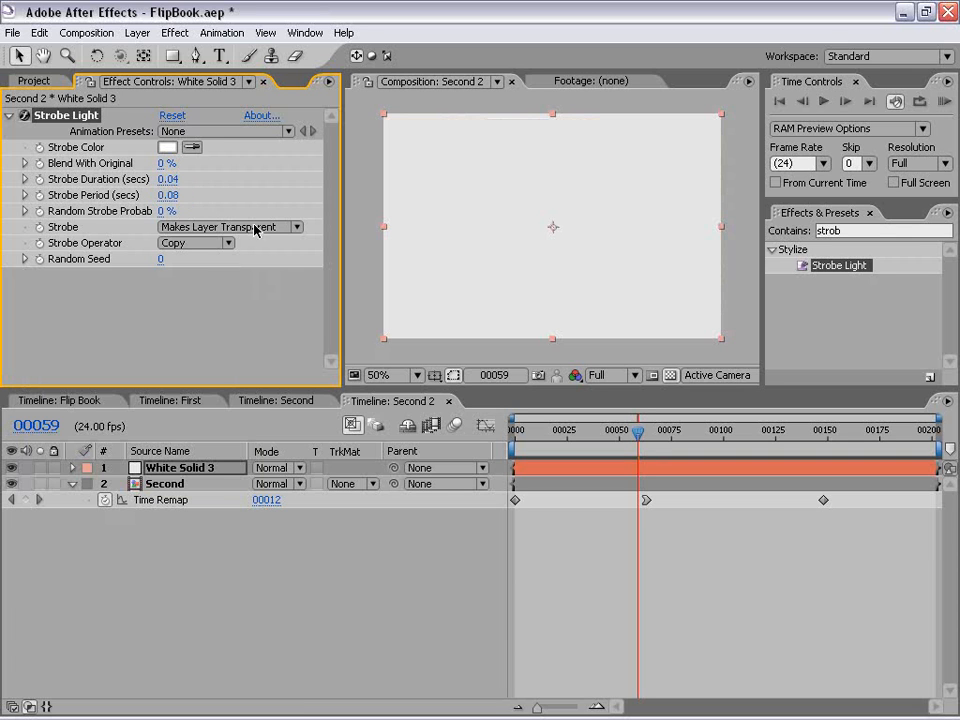
Step: Go back to frame 40 and set the opacity of White Solid 3 to 6%
left_click_drag(638, 432, 600, 440)
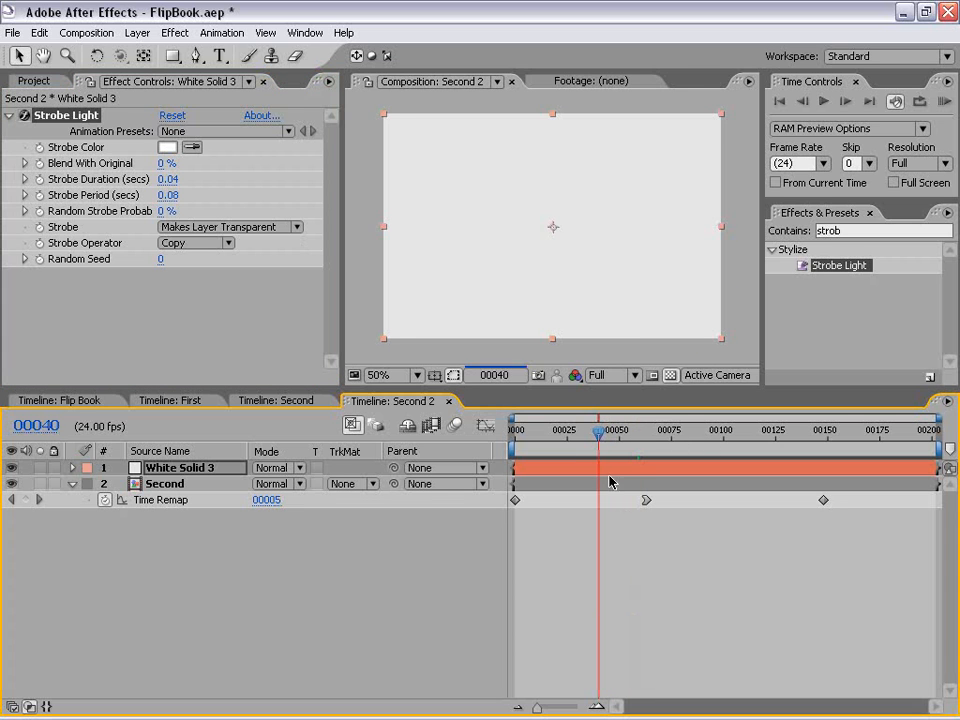
left_click(632, 557)
left_click(604, 467)
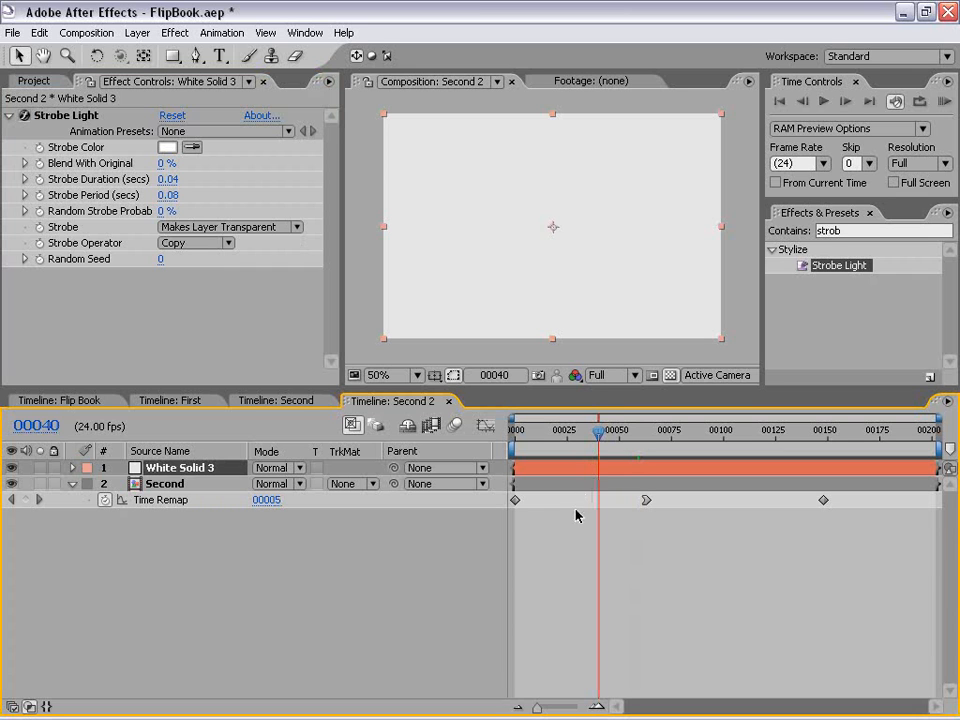
key("t")
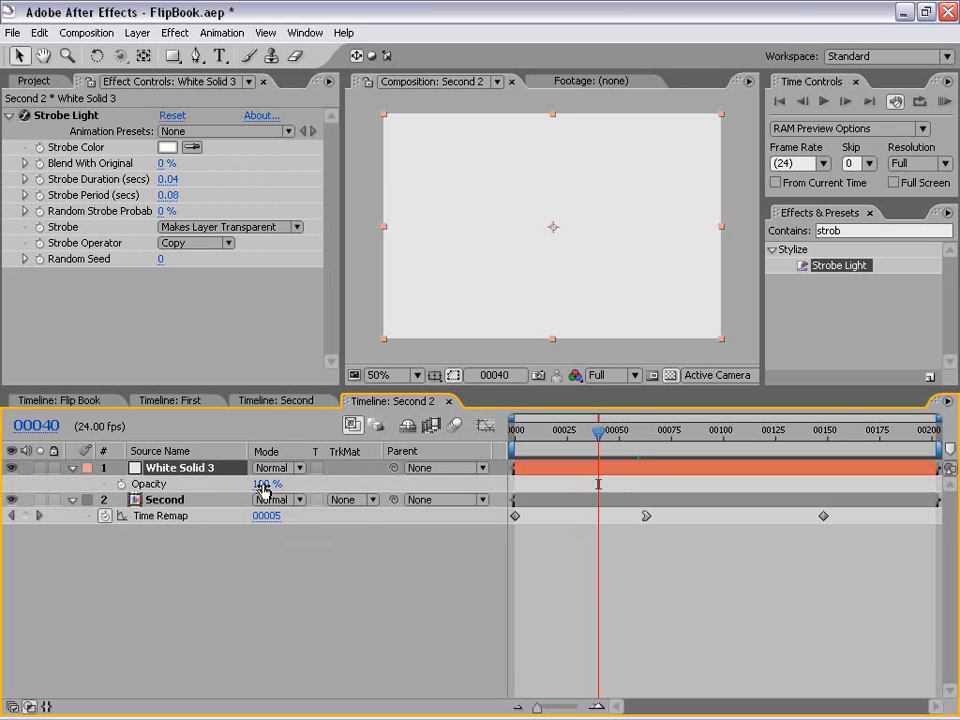
left_click(264, 485)
type("6")
key("Return")
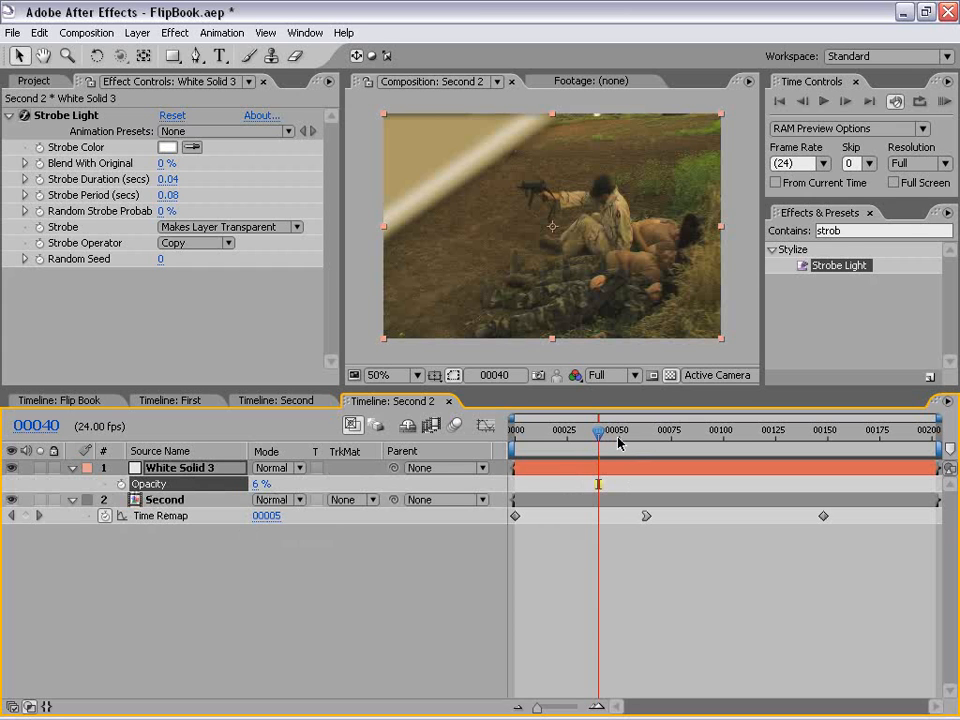
Step: Keyframe the white solid's opacity at frames 40 and 62 with 6%, and at frame 89 with 0%
left_click(121, 484)
left_click_drag(612, 434, 645, 434)
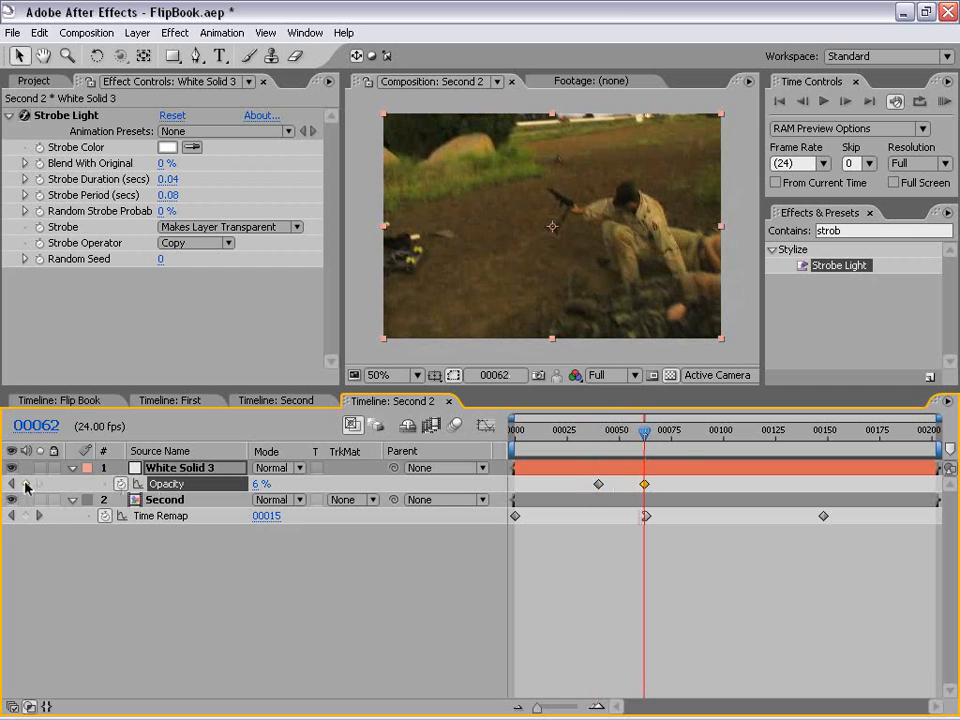
left_click_drag(645, 434, 701, 432)
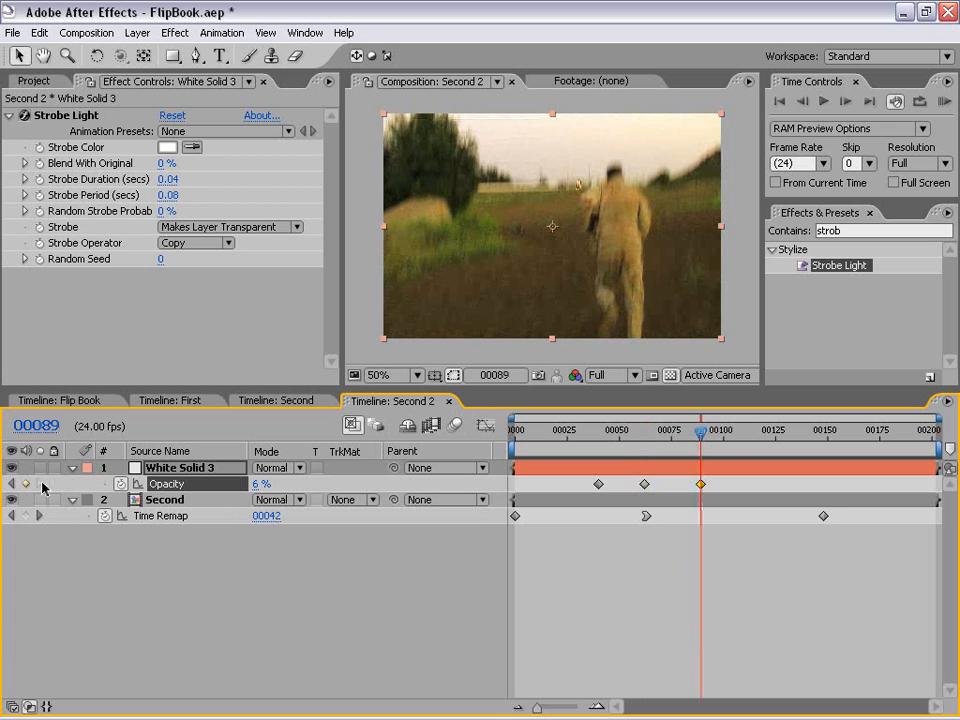
left_click(256, 484)
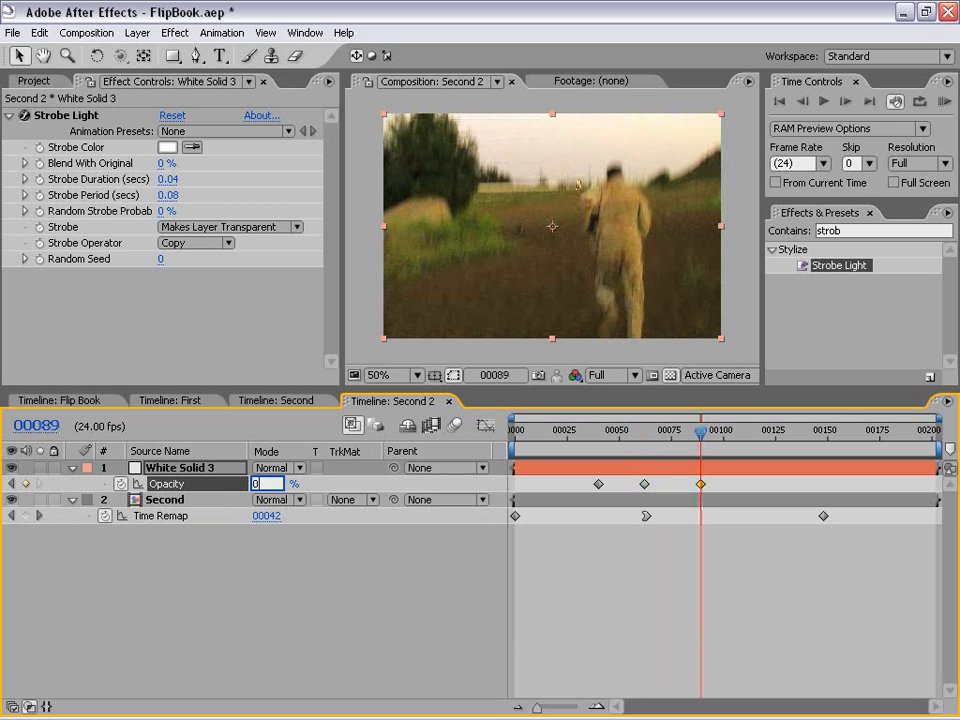
type("0")
key("Return")
Step: Change the solid's first opacity keyframe, at frame 40, to 0%
left_click_drag(698, 434, 598, 437)
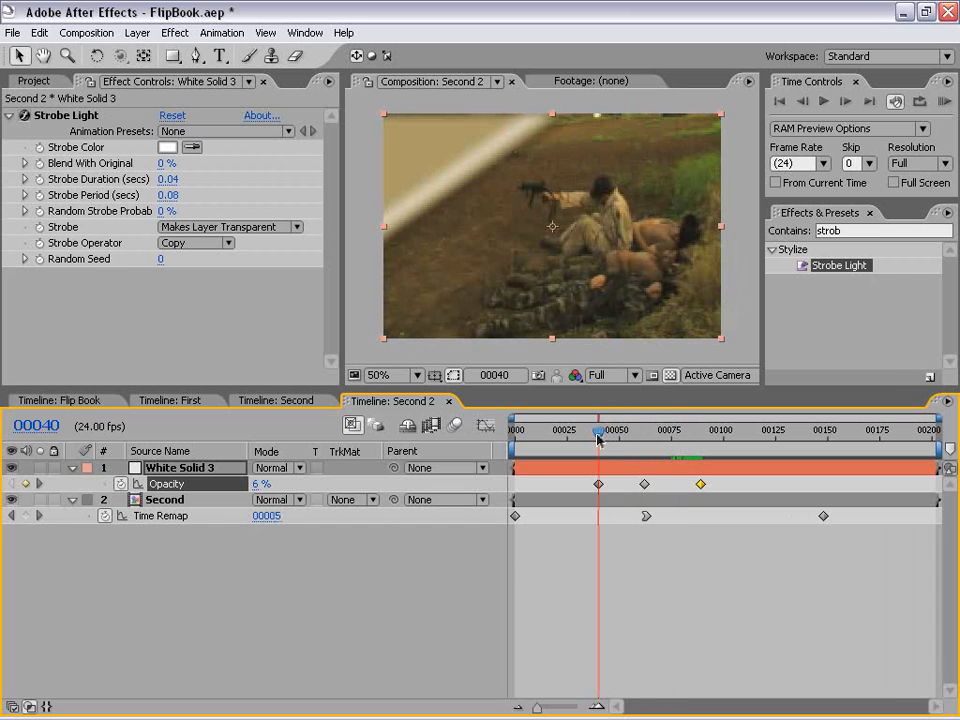
double_click(598, 484)
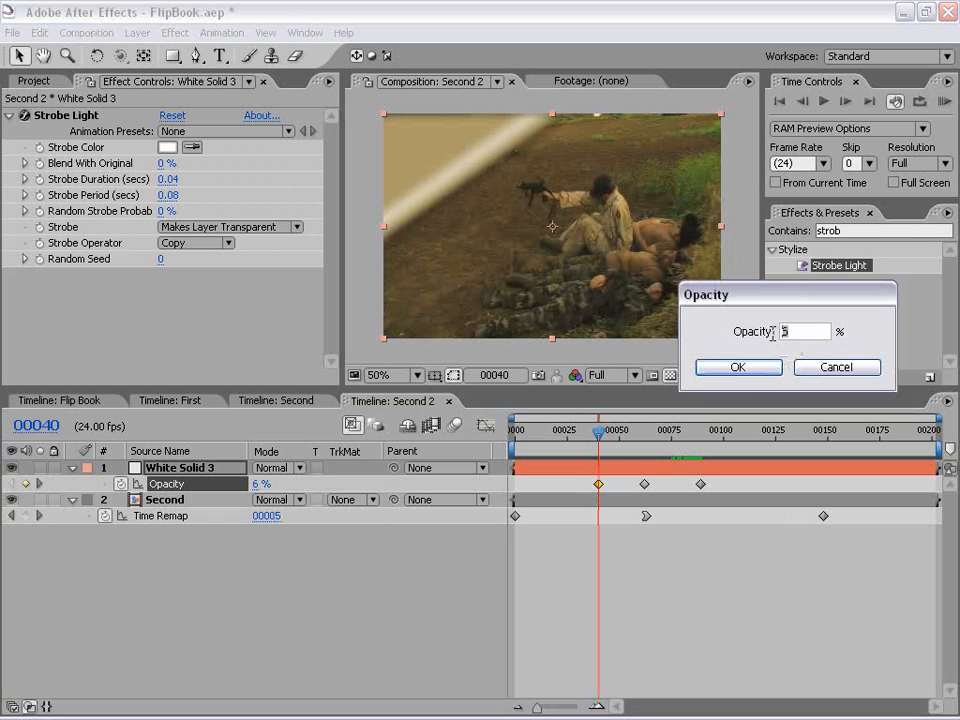
type("0")
left_click(738, 368)
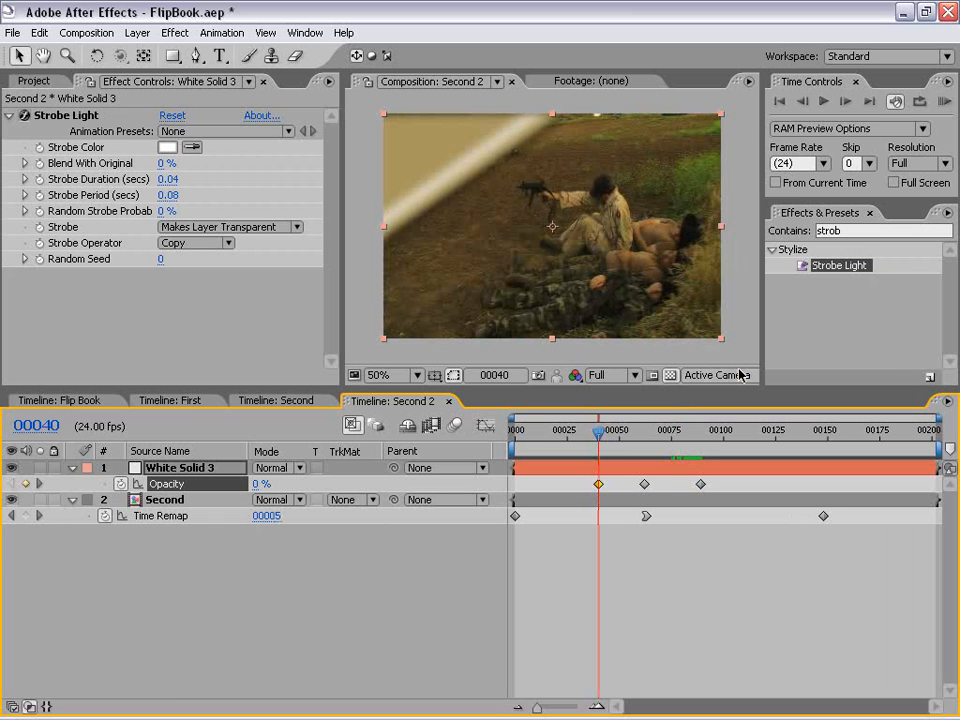
Step: Shift the solid's last opacity keyframe to about frame 94 and its first one to about frame 45
left_click_drag(598, 432, 692, 438)
left_click_drag(700, 485, 710, 485)
mouse_move(597, 486)
left_mouse_down()
mouse_move(529, 490)
mouse_move(610, 489)
left_mouse_up()
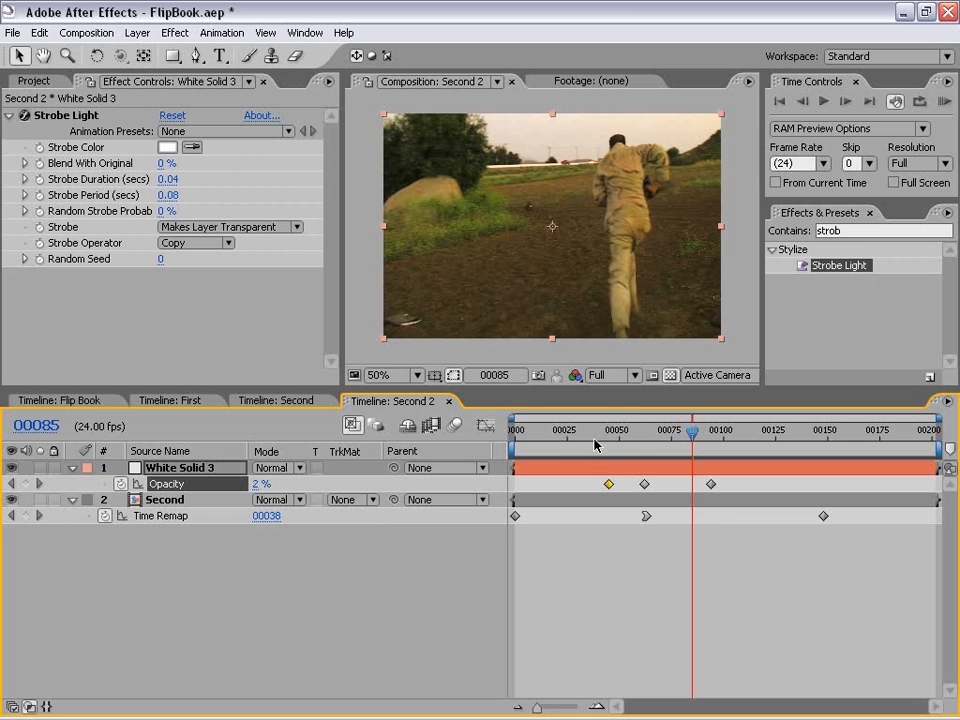
Step: Maximize the composition view, watch a RAM preview of the flickering page turns, and restore the normal layout
left_click_drag(531, 438, 587, 433)
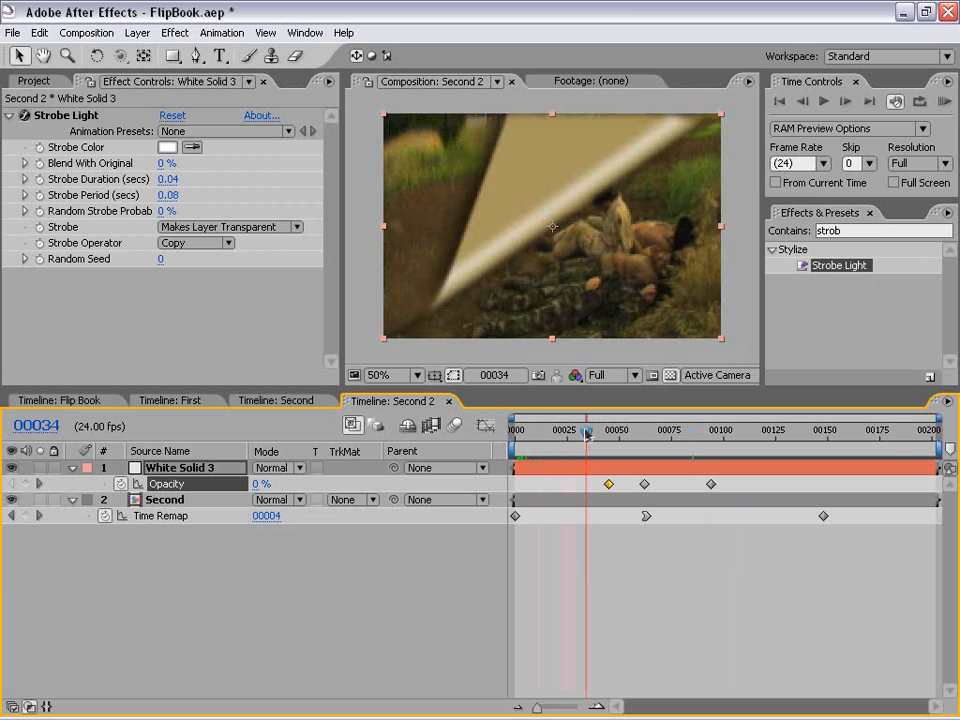
left_click(572, 349)
key("grave")
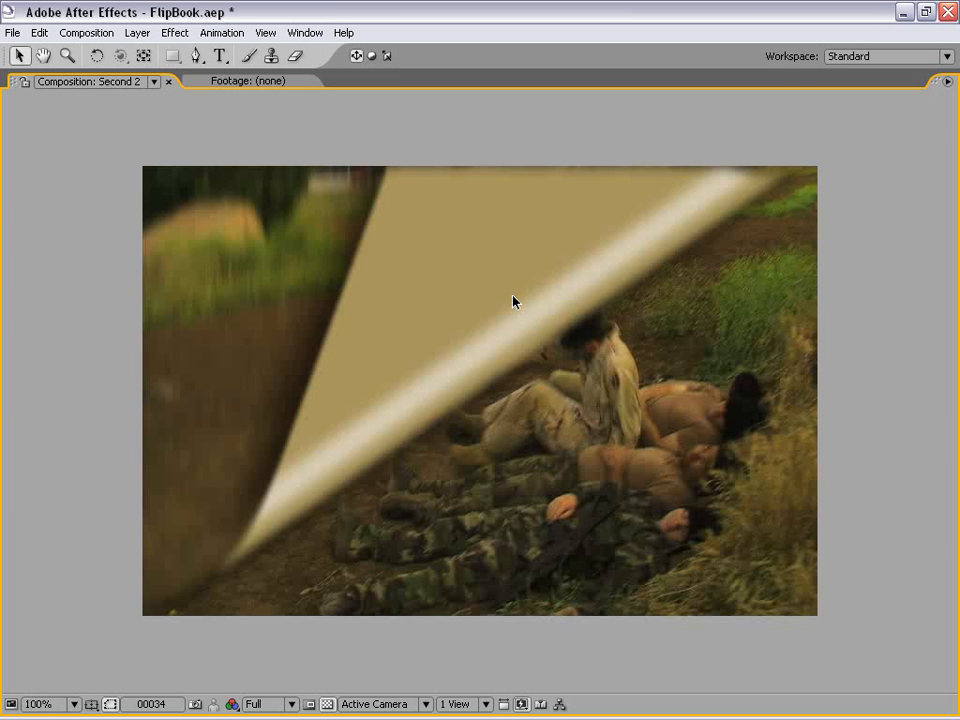
key("KP_0")
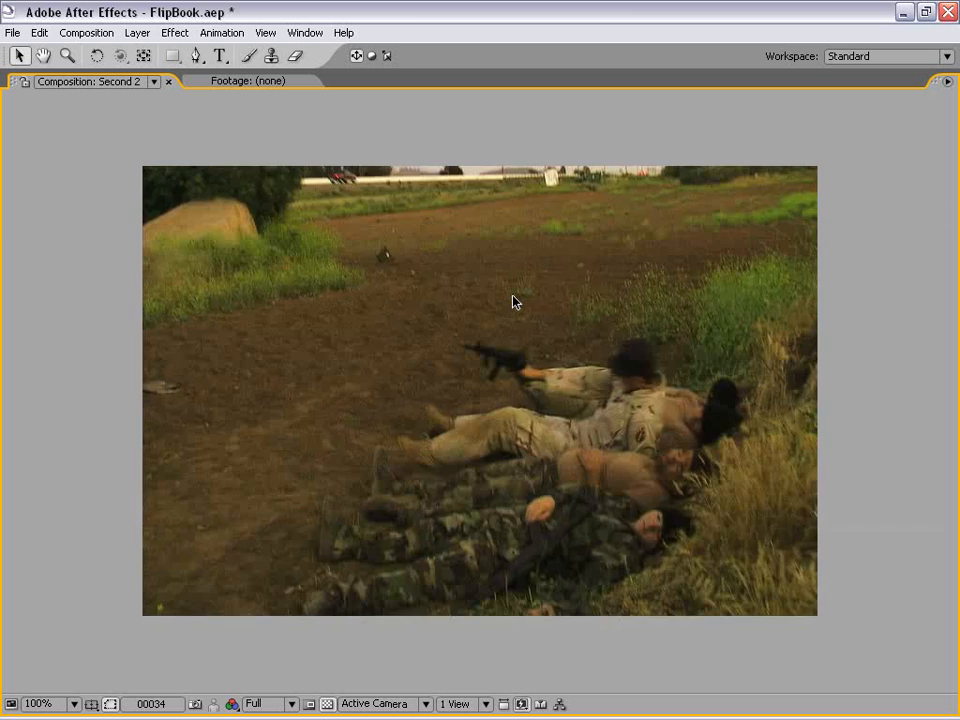
key("space")
key("grave")
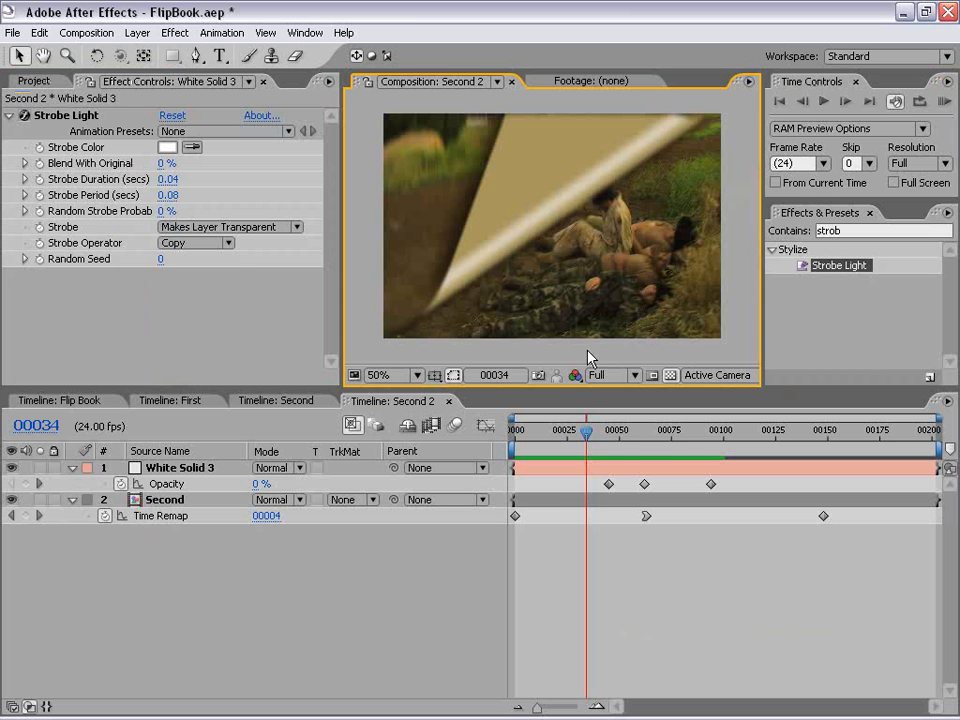
Step: Set the blending mode of White Solid 3 to Add
mouse_move(587, 433)
left_mouse_down()
mouse_move(574, 433)
mouse_move(599, 434)
left_mouse_up()
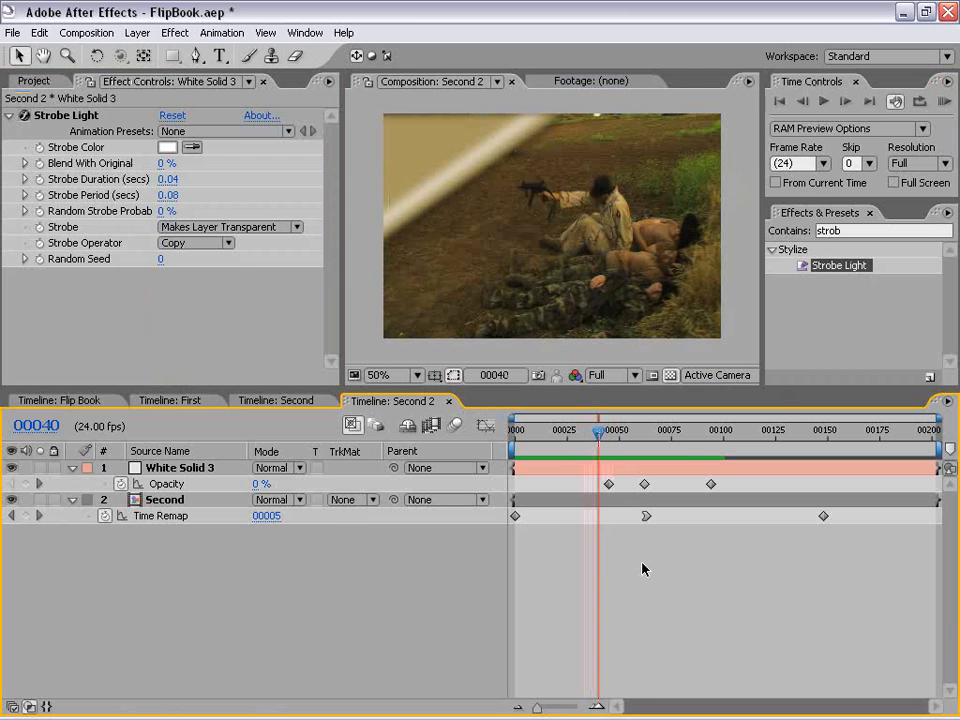
left_click(165, 468)
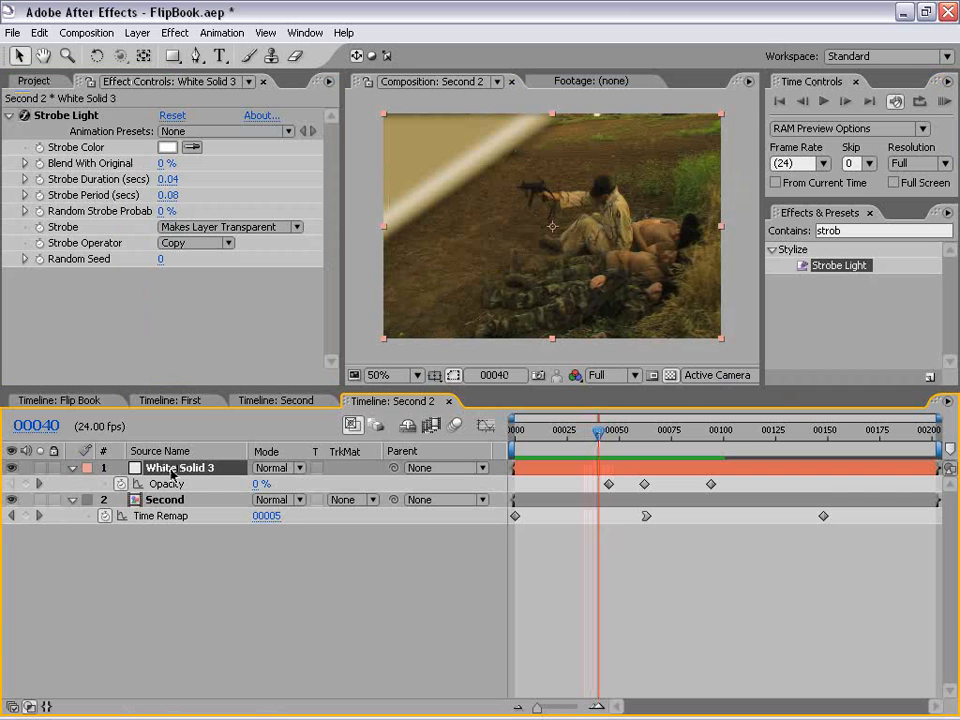
left_click(274, 468)
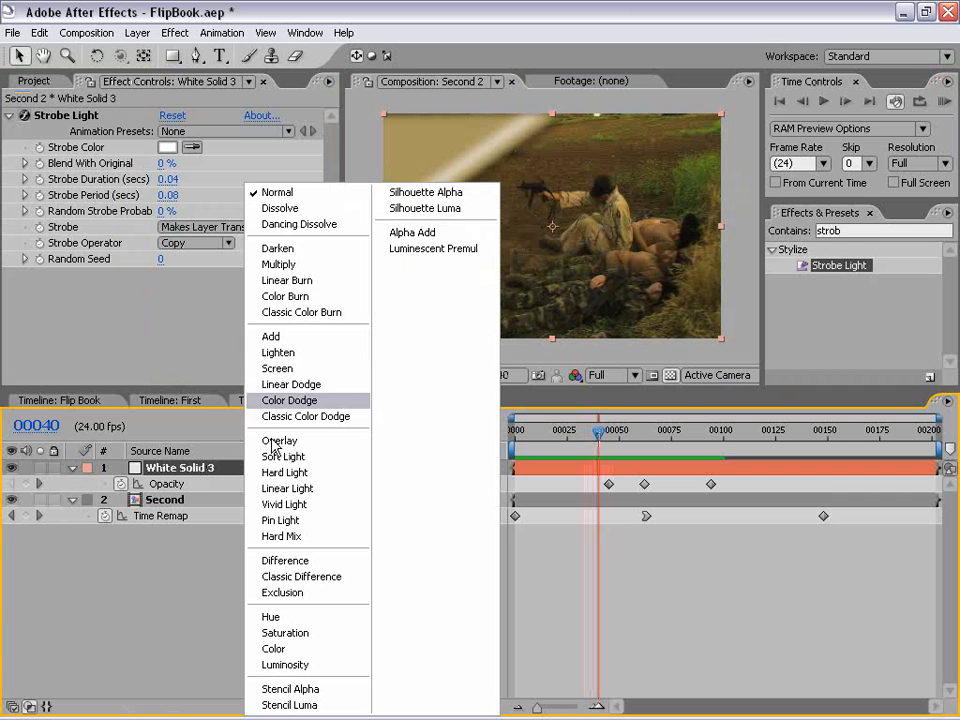
left_click(279, 337)
left_click(270, 617)
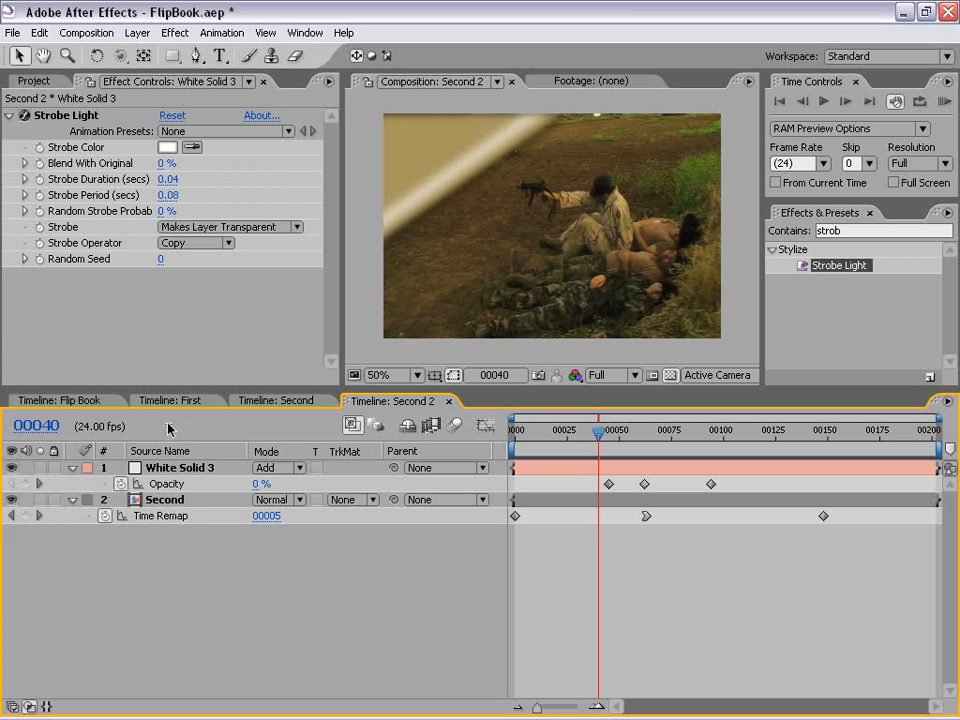
Step: In the First composition, set the Directional Blur direction of the upper Put Footage Here layer to -35°
left_click(180, 401)
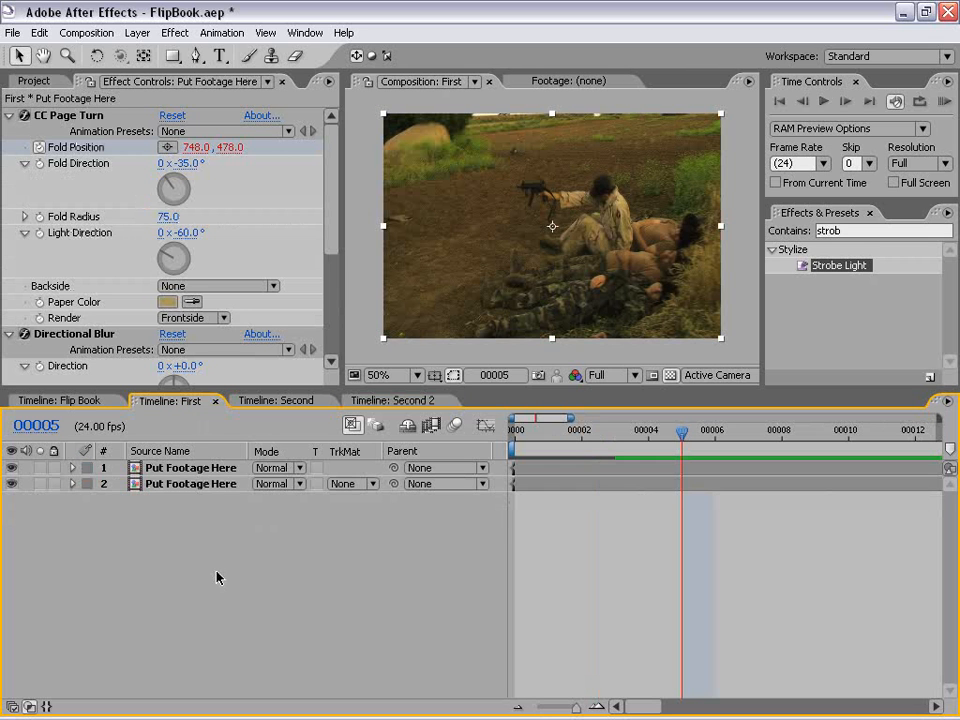
left_click(214, 468)
left_click(218, 530)
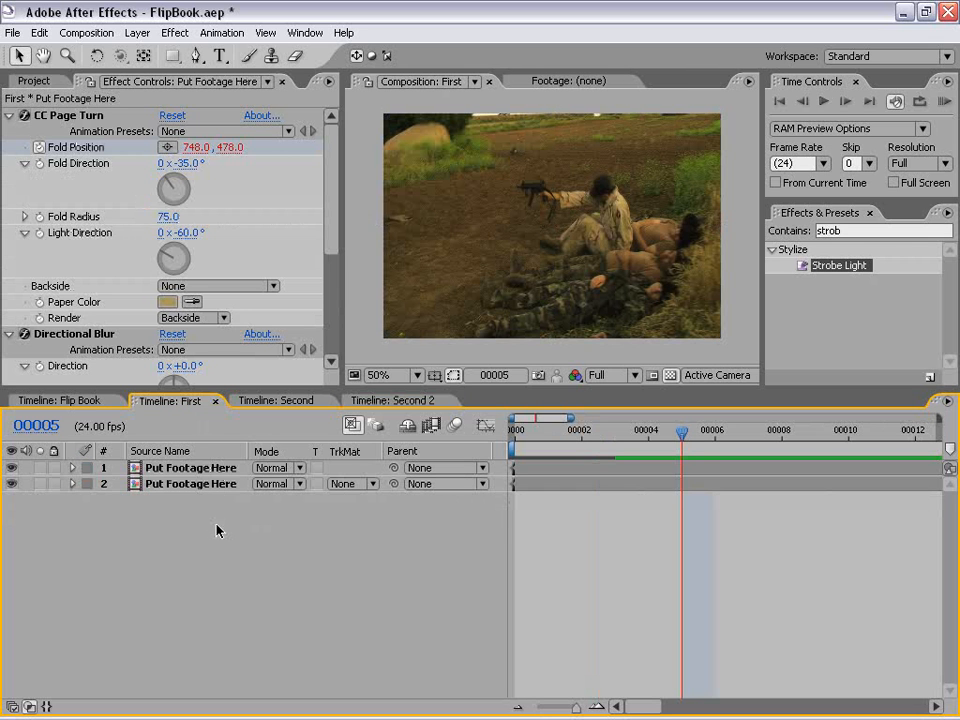
left_click(170, 468)
left_click_drag(332, 196, 327, 248)
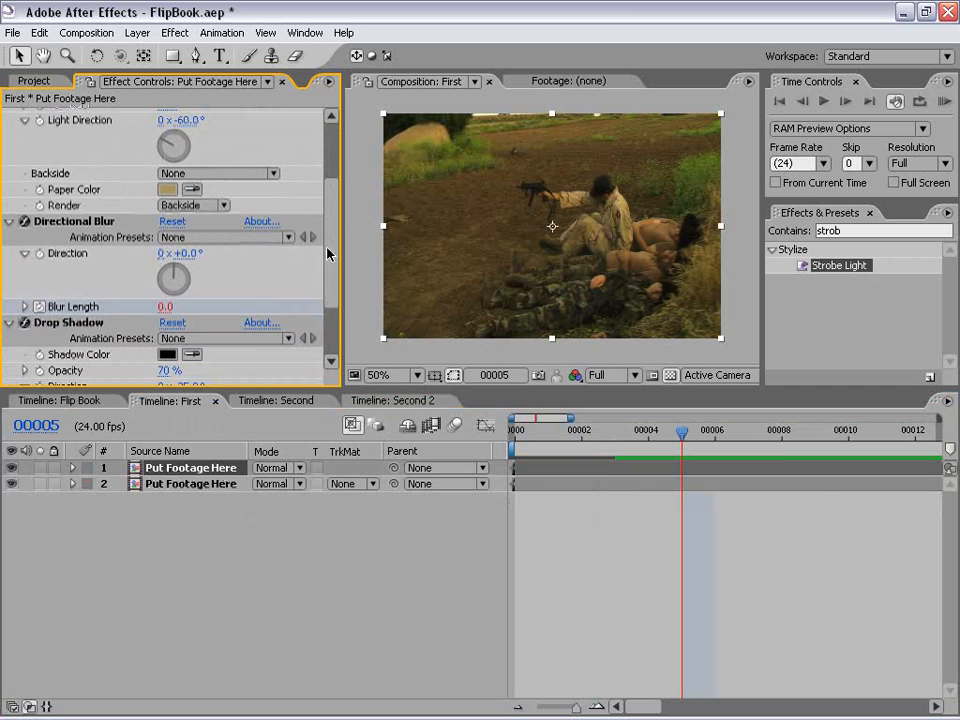
left_click(180, 255)
type("-")
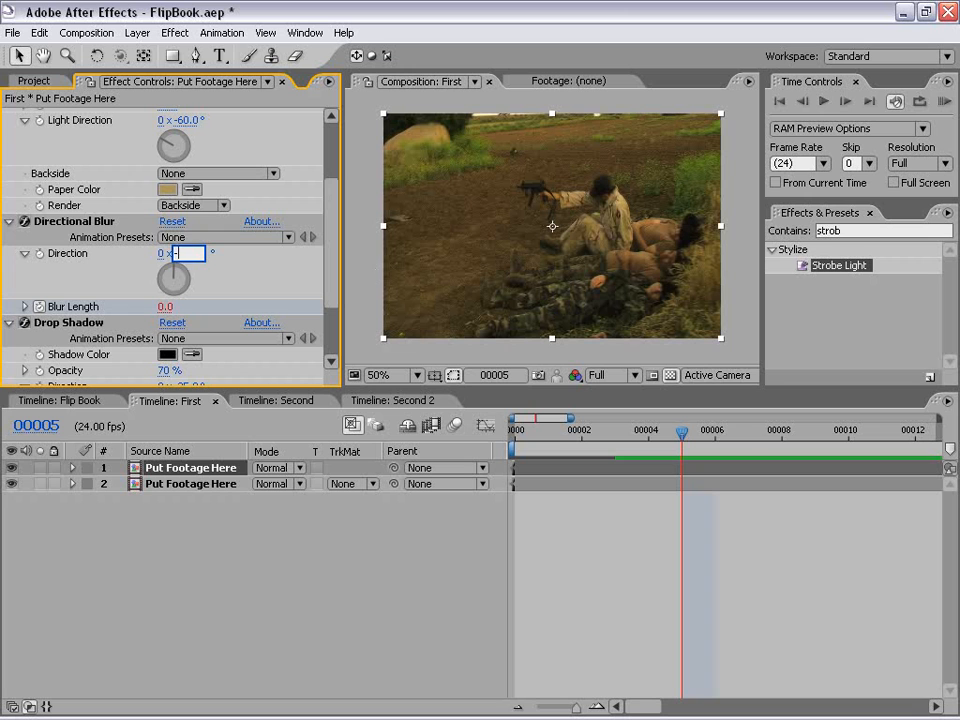
type("35")
key("Return")
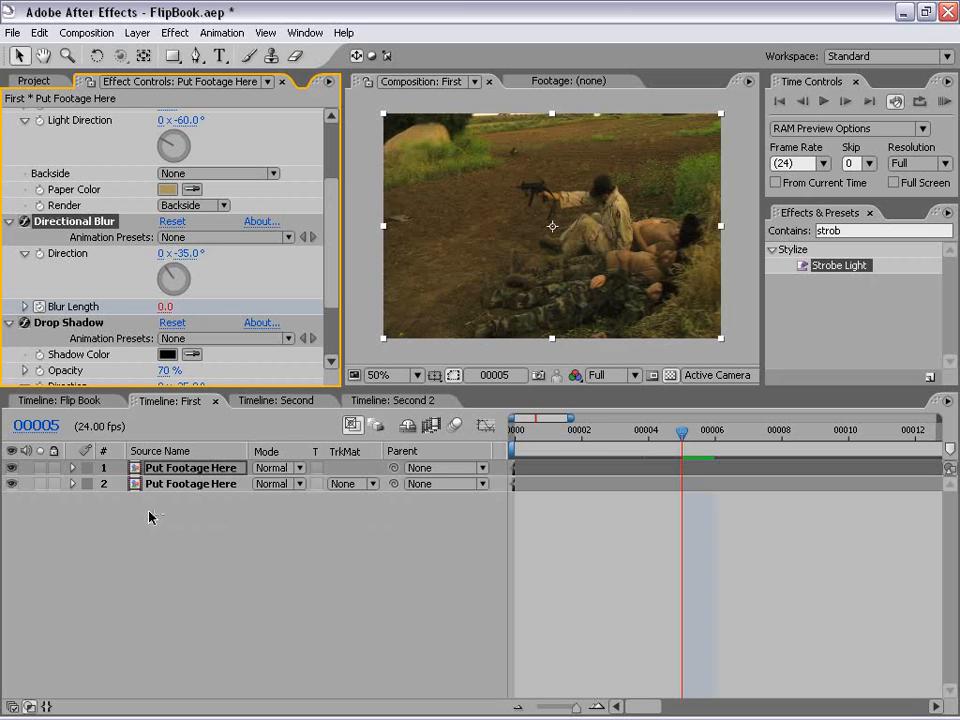
Step: Set the Directional Blur direction of the lower Put Footage Here layer to -35° as well
left_click(170, 485)
left_click_drag(336, 193, 332, 258)
left_click(190, 232)
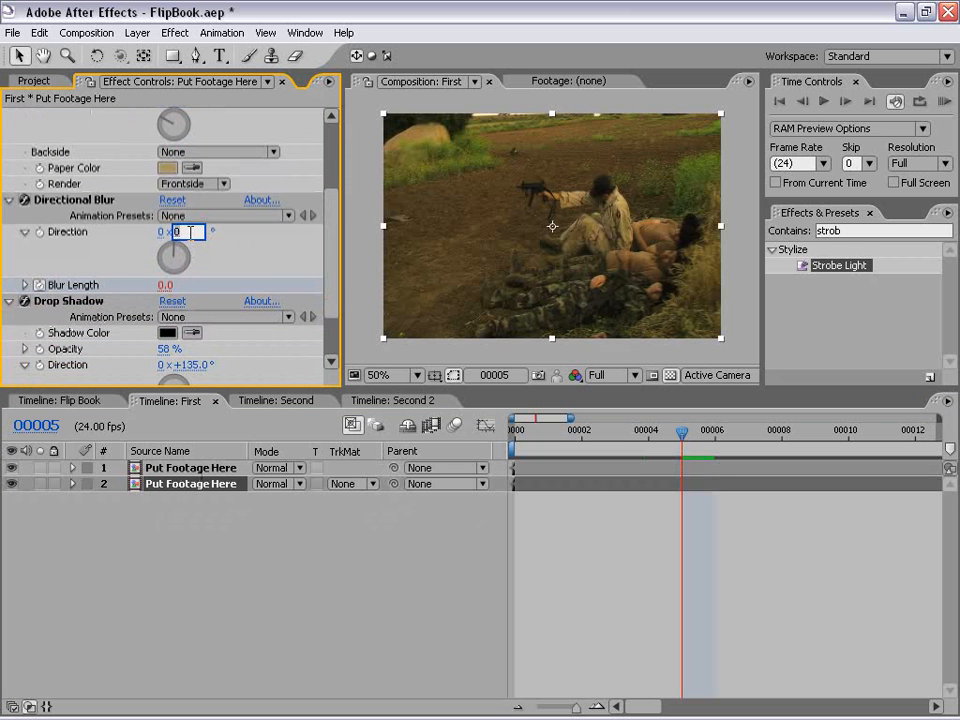
type("-35")
key("Return")
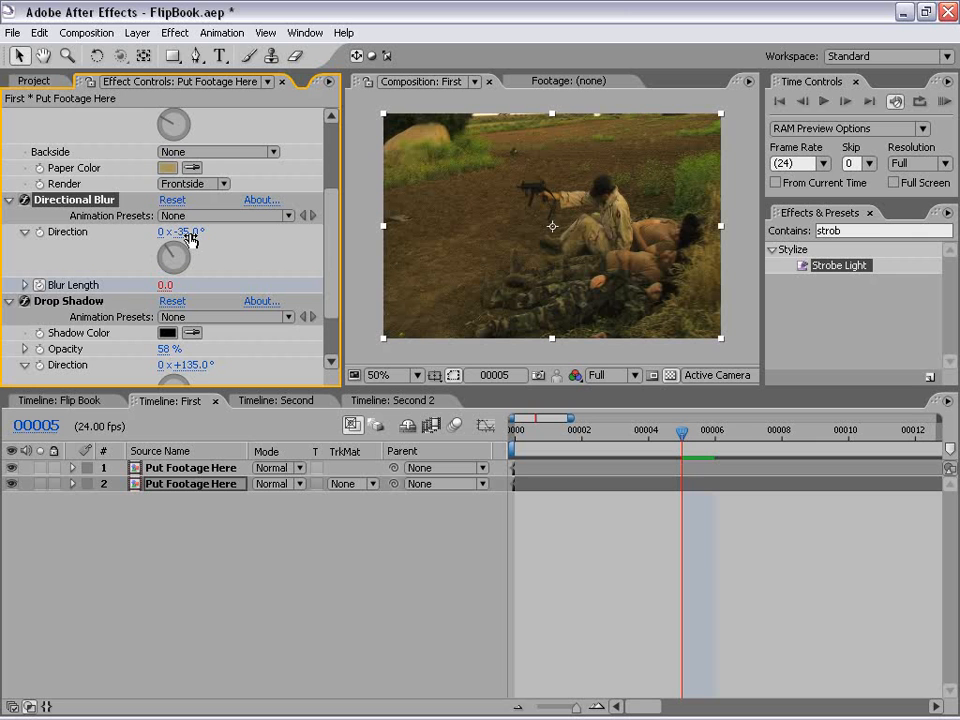
Step: Review the finished Flip Book composition and return to its first frame
left_click(366, 404)
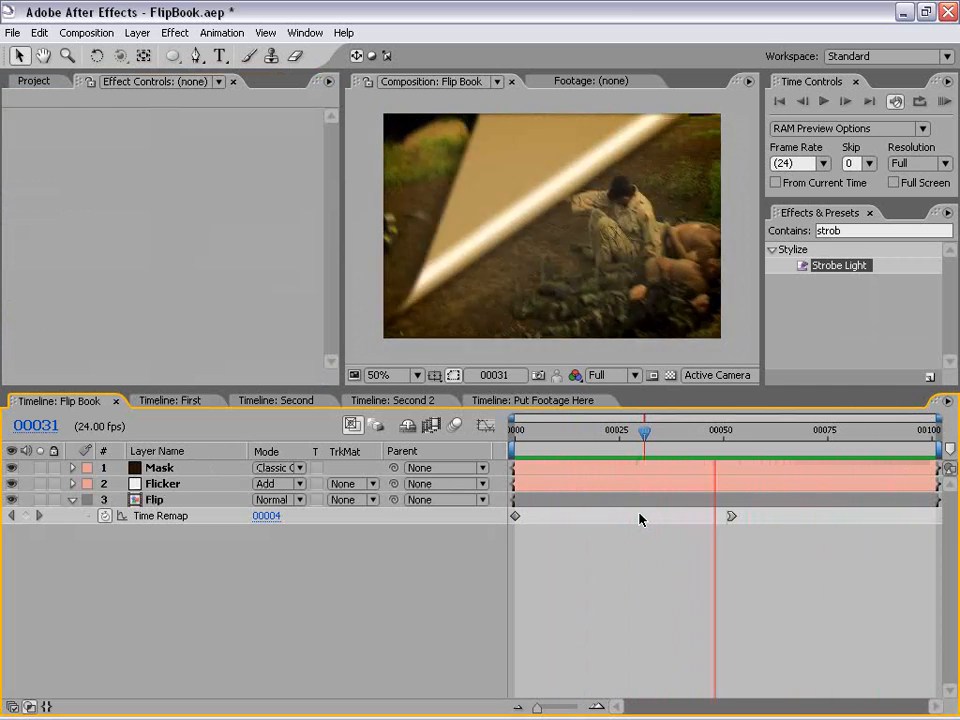
key("Home")
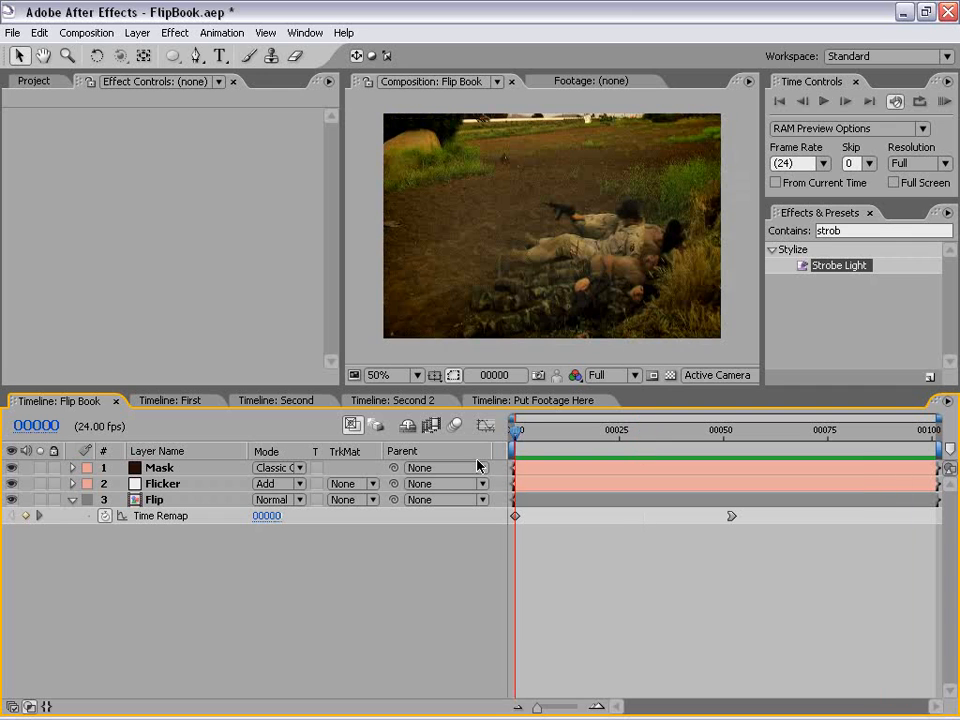